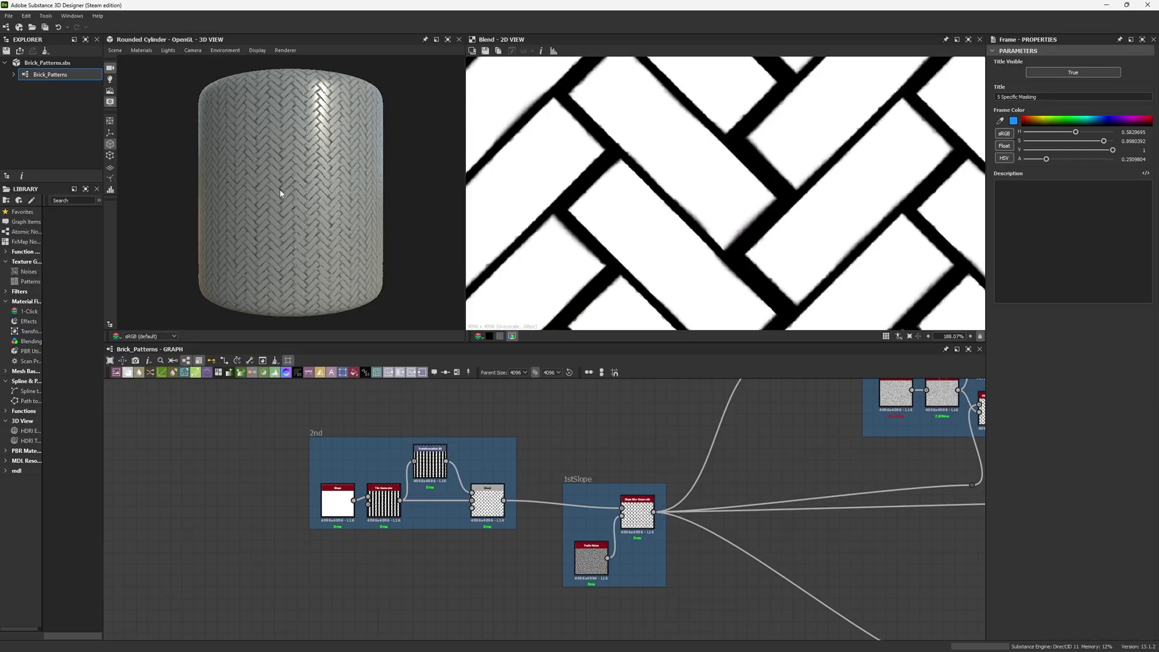
- Examine the herringbone brick material on the rounded cylinder up close and from different angles and lighting
left_click_drag(450, 225, 411, 235)
scroll(370, 244, "up", 10)
right_click_drag(342, 259, 353, 282)
left_click_drag(352, 281, 336, 229, "ctrl+shift")
middle_click_drag(336, 224, 328, 237)
left_click_drag(328, 238, 331, 268, "alt")
scroll(331, 267, "down", 10)
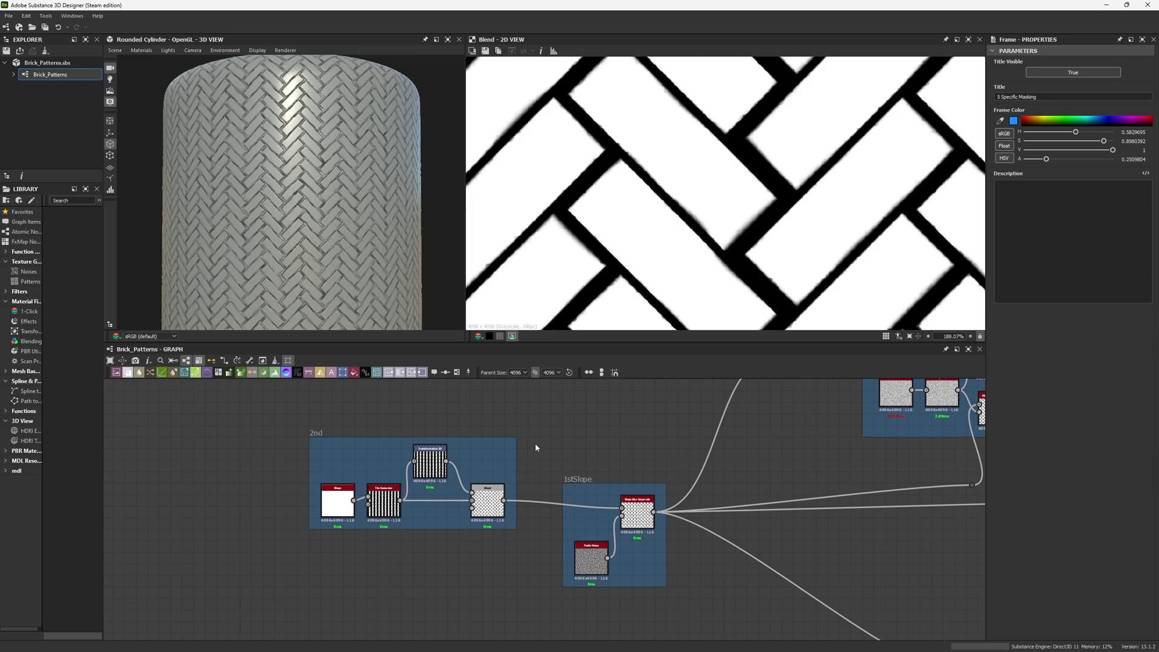
- Preview the output of the Slope Blur Grayscale node in the 1stSlope frame across the whole brick pattern
middle_click_drag(537, 444, 508, 412)
left_click(610, 487)
scroll(659, 114, "down", 5)
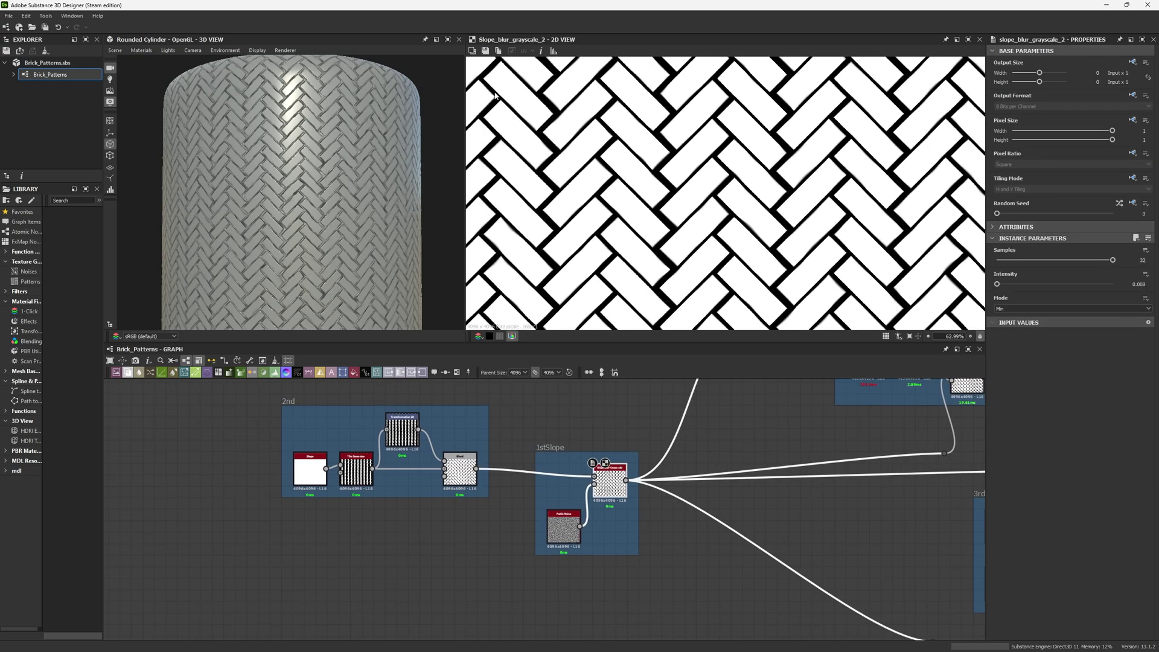
- Branch a new Slope Blur Grayscale node off the Blend output of the 2nd frame, below the 1stSlope frame
middle_click_drag(652, 558, 648, 500)
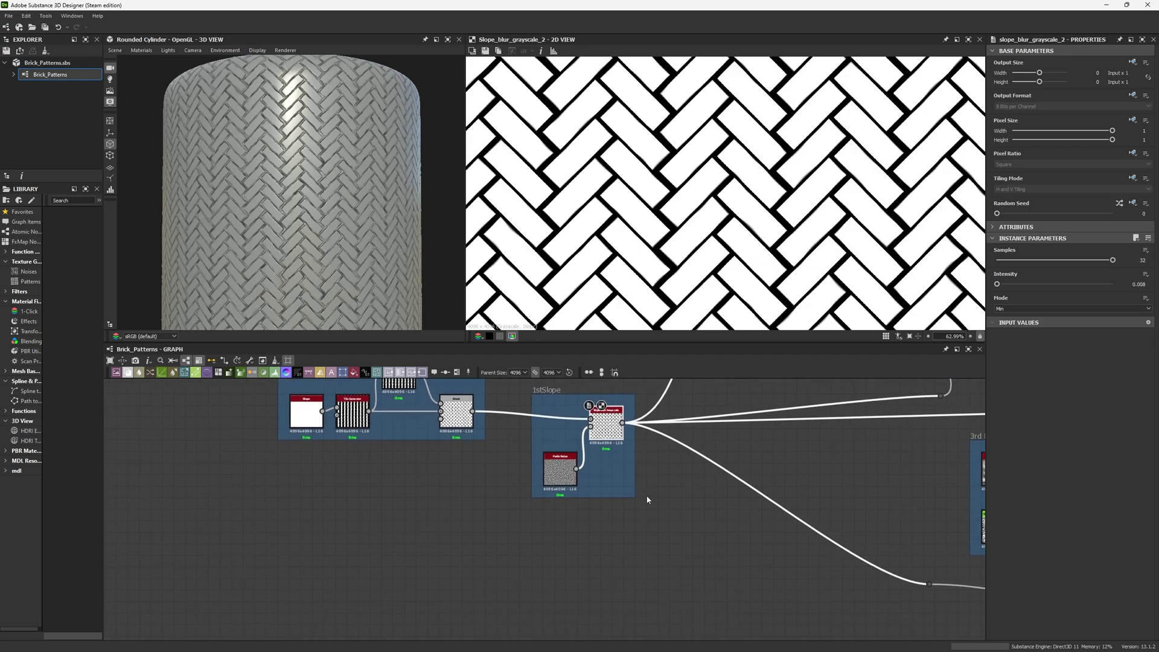
left_click_drag(483, 456, 524, 551)
type("slope")
key("Return")
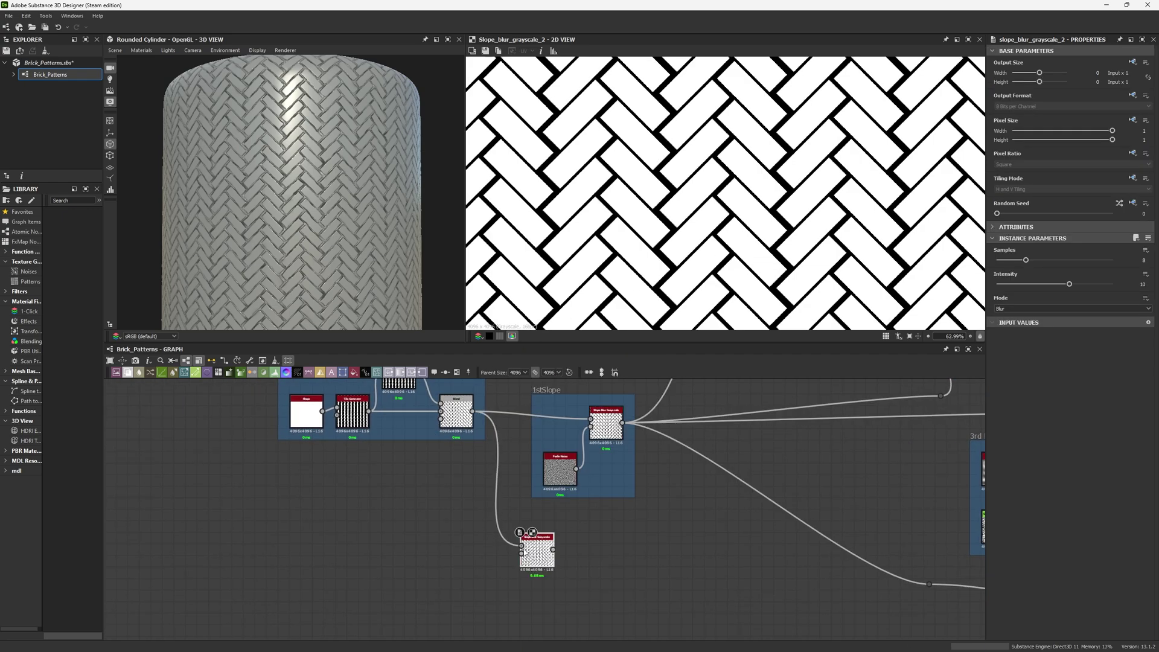
- Add a Clouds 2 noise node and connect it to the slope input of the new Slope Blur Grayscale node
key("space")
type("clouds")
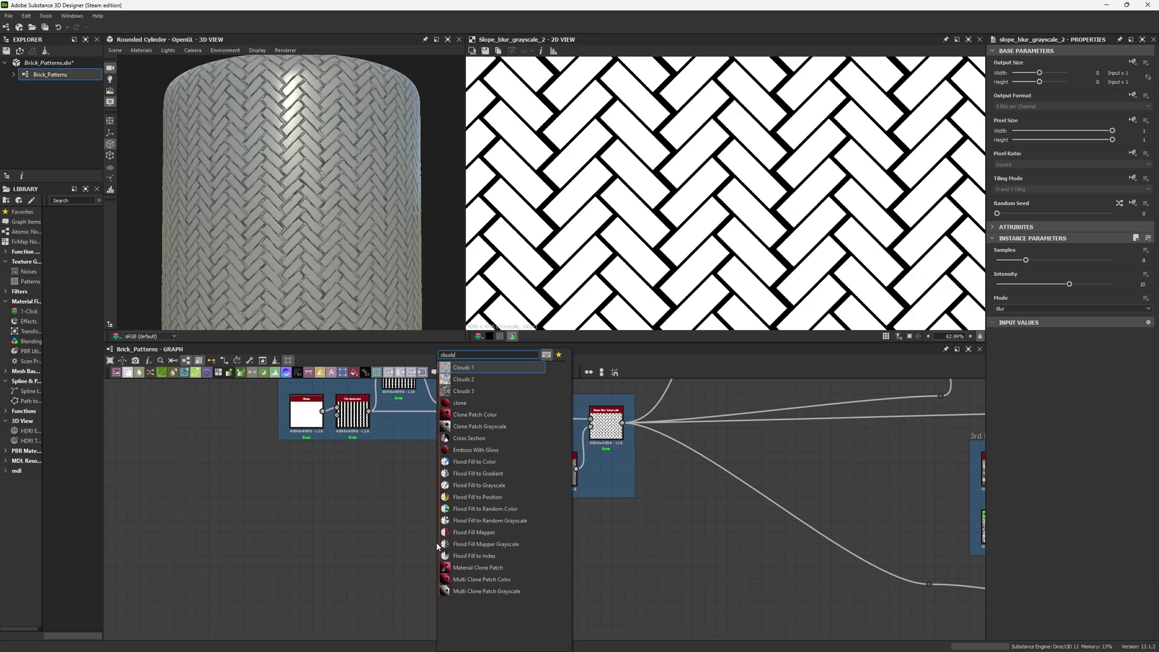
key("Return")
scroll(520, 531, "up", 3)
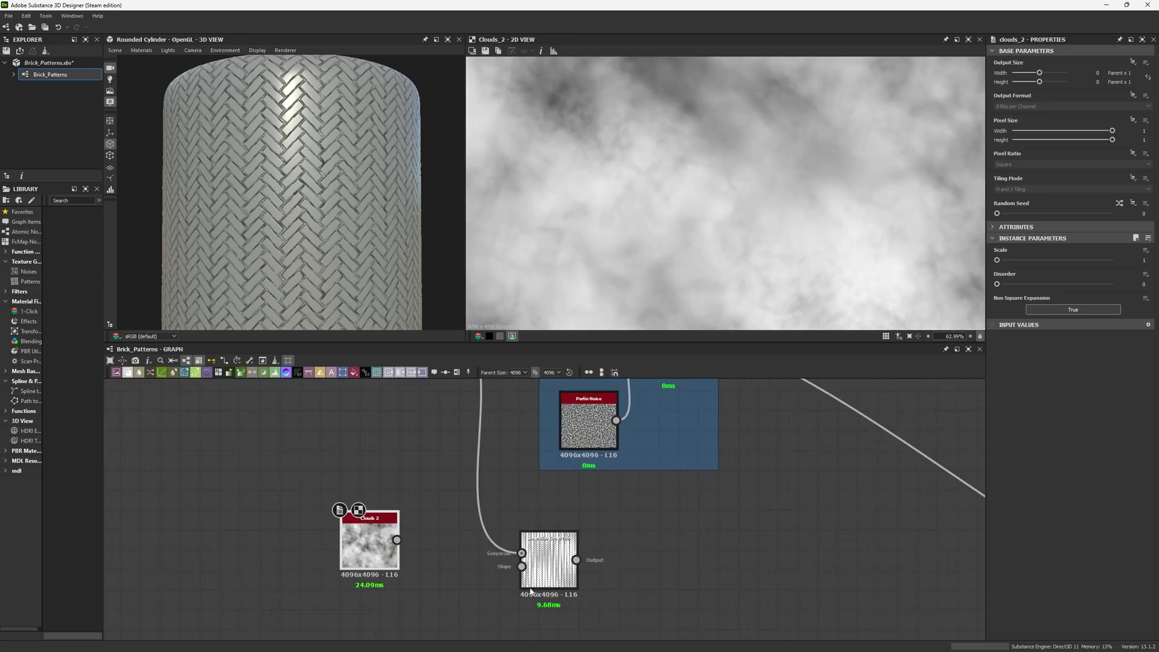
left_click_drag(521, 567, 430, 580)
- Preview the new Slope Blur Grayscale node and set its samples to 32 and its intensity to 0.12
left_click(549, 576)
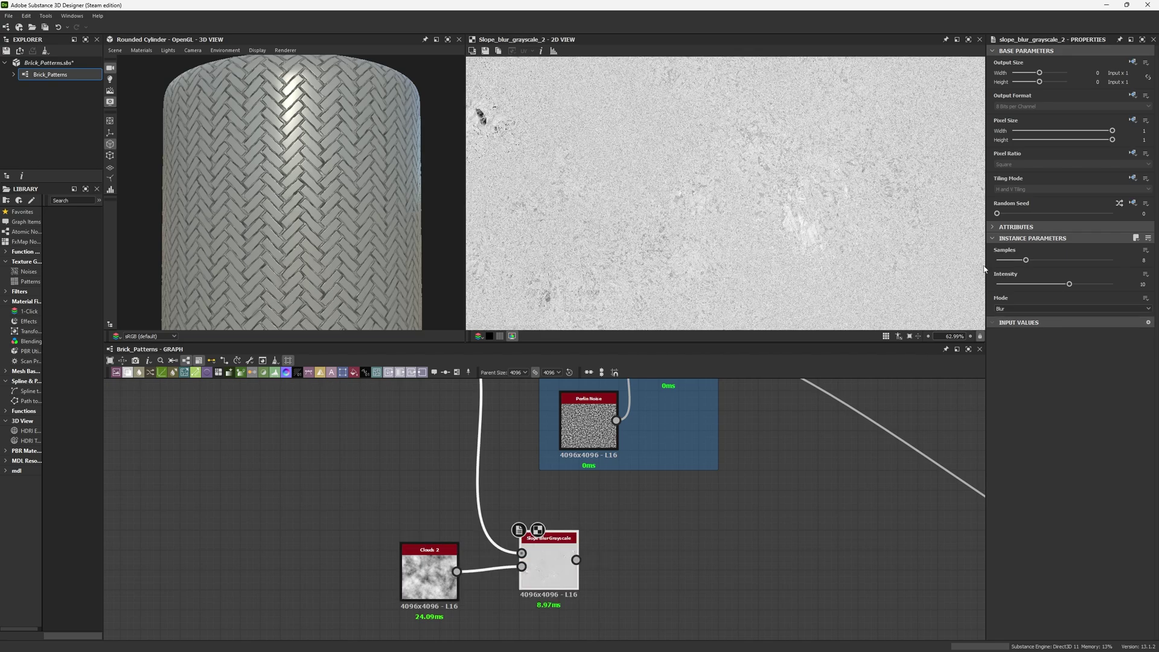
left_click_drag(1046, 260, 1113, 261)
left_click(998, 284)
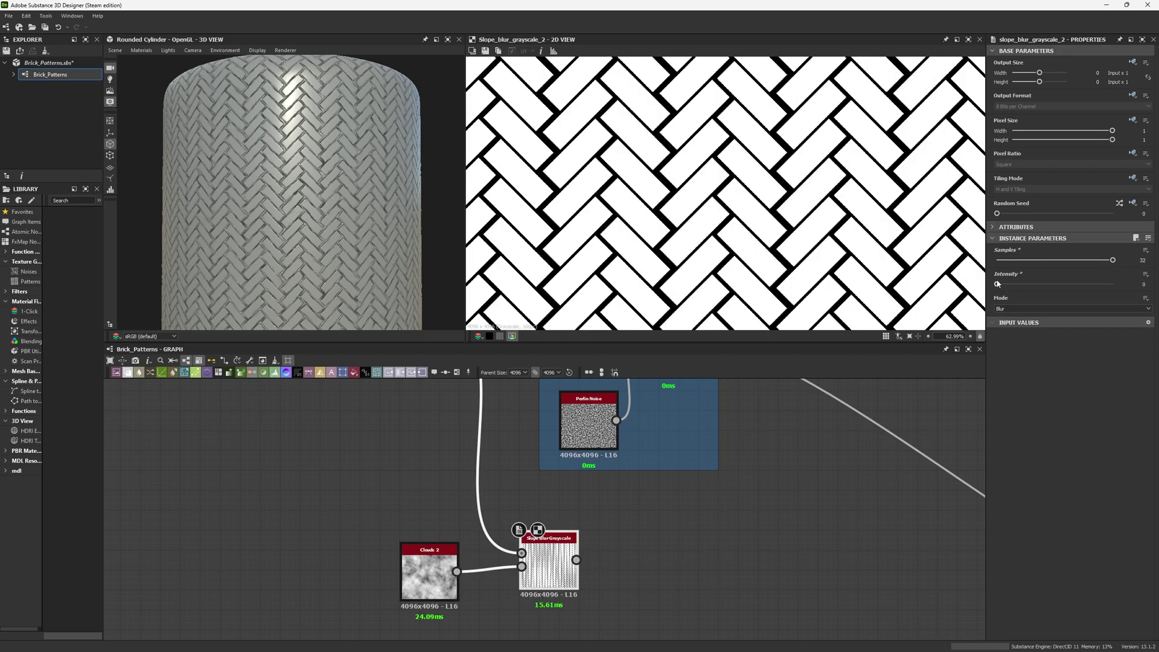
left_click_drag(997, 283, 998, 283)
scroll(696, 299, "down", 5)
scroll(614, 292, "down", 2)
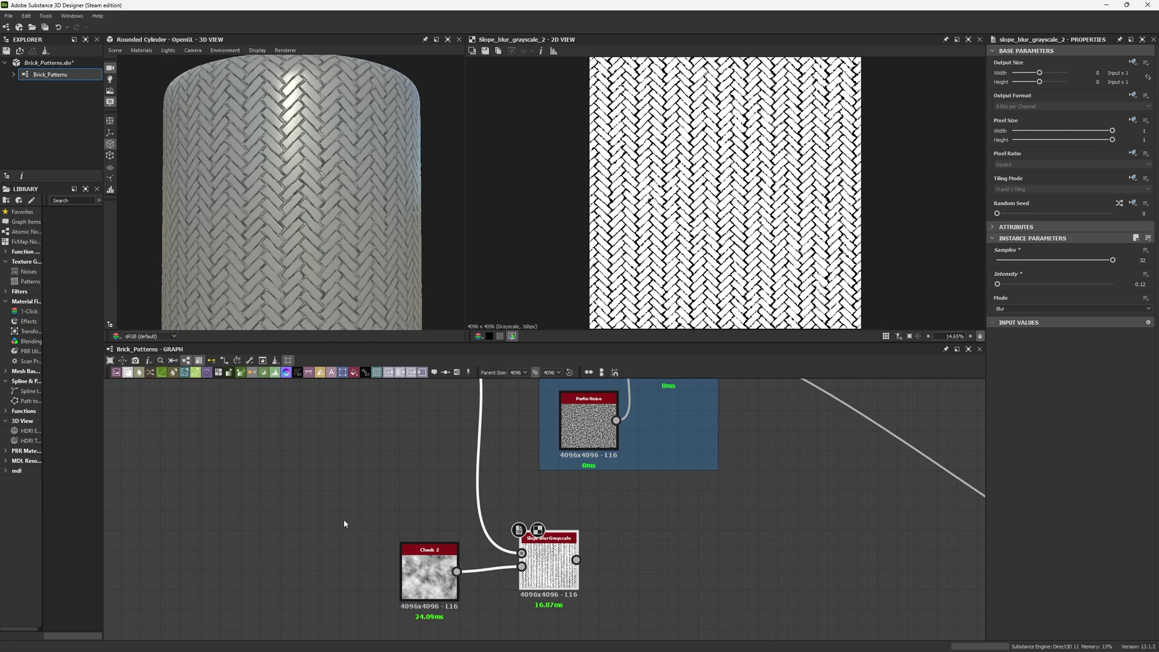
- Preview the Slope Blur Grayscale node of the 1stSlope frame again to inspect its brick edges
scroll(404, 503, "down", 8)
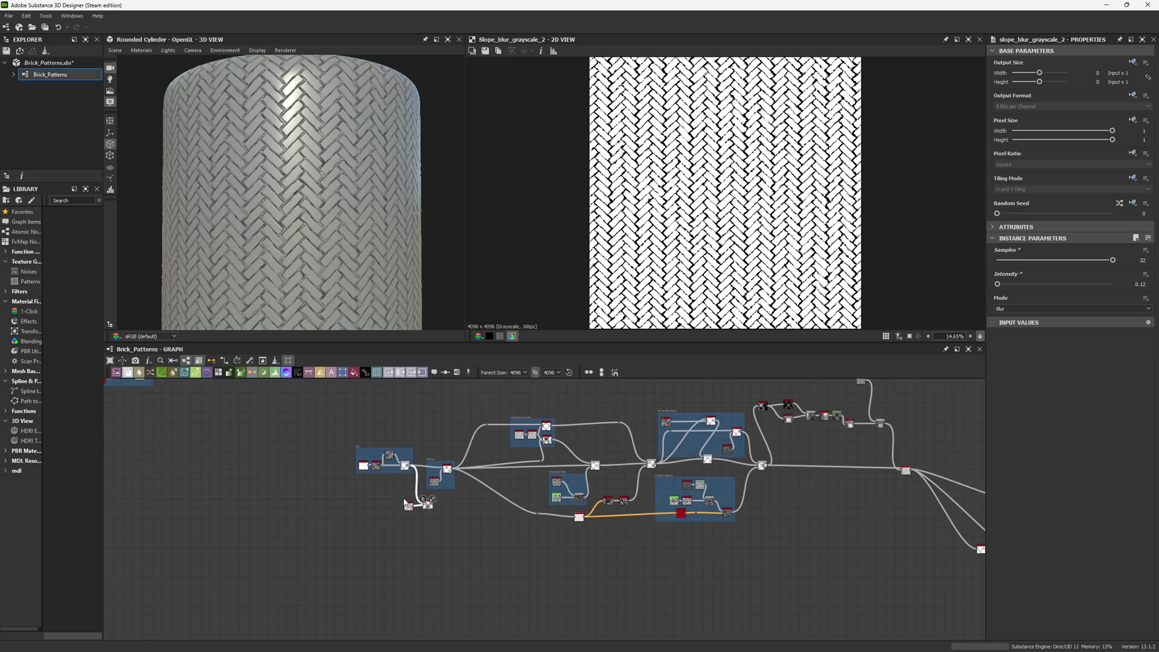
scroll(405, 502, "down", 2)
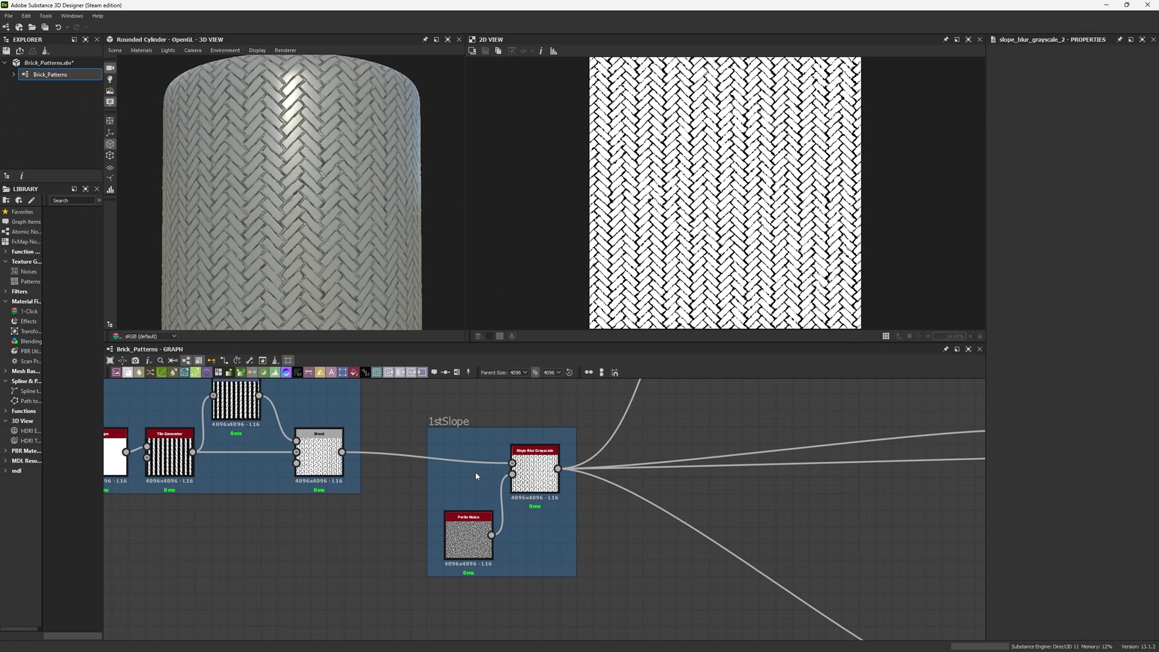
double_click(535, 471)
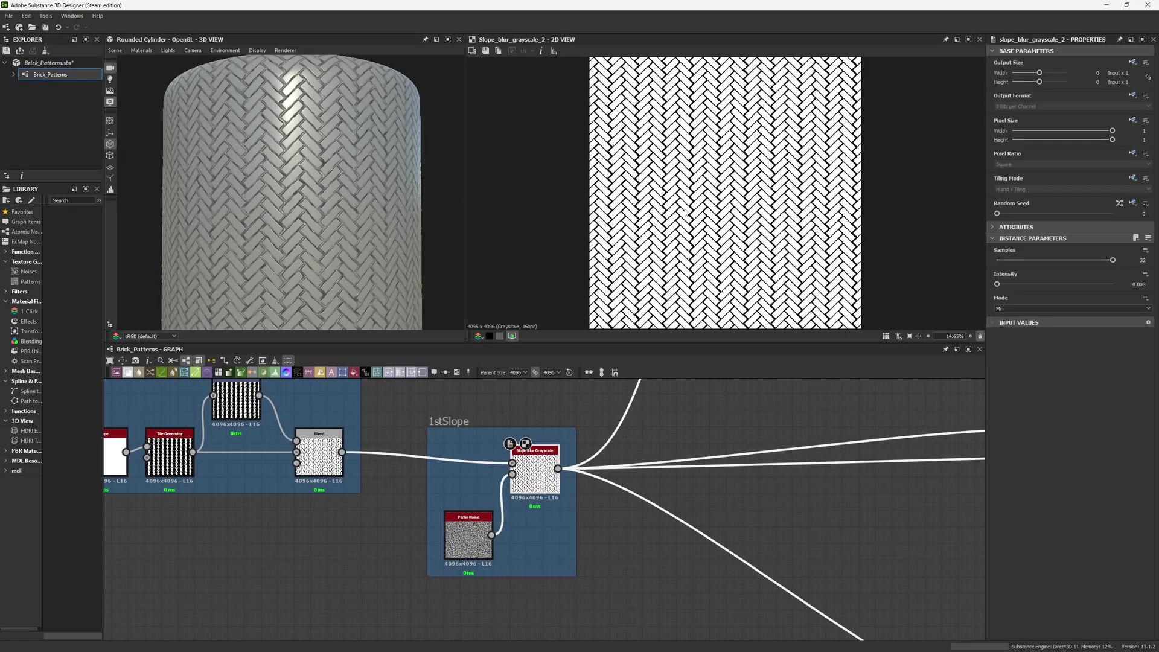
middle_click_drag(573, 541, 587, 458)
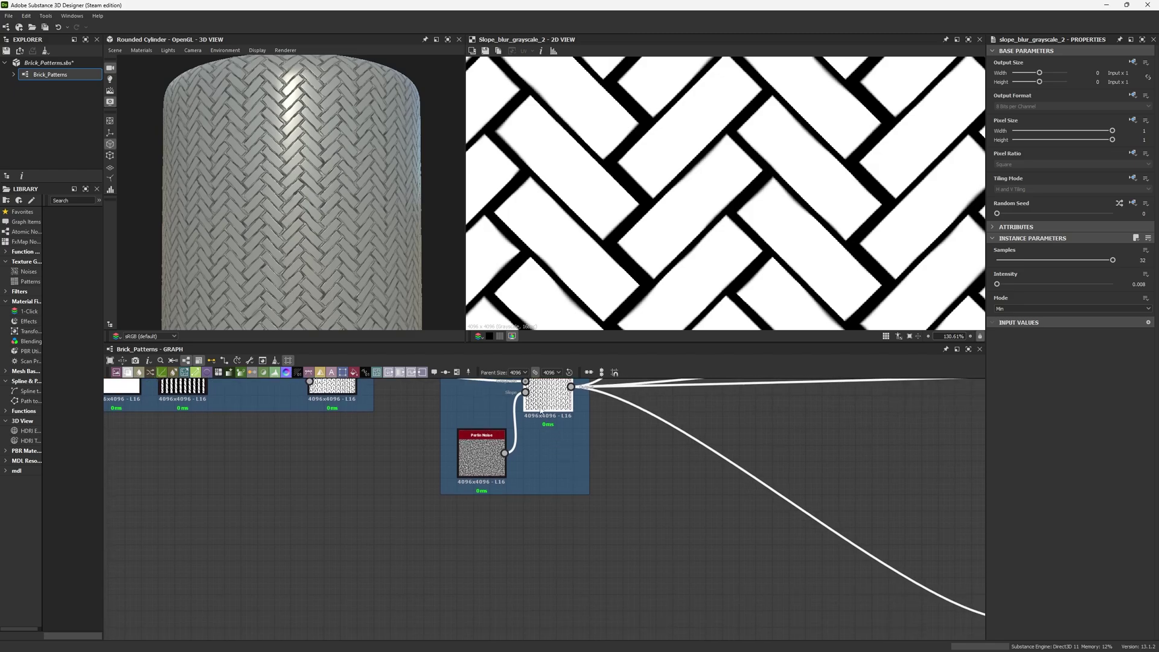
- Duplicate the 1stSlope frame's Slope Blur Grayscale and Perlin Noise nodes and connect the noise copy to the blur copy
key("ctrl+d")
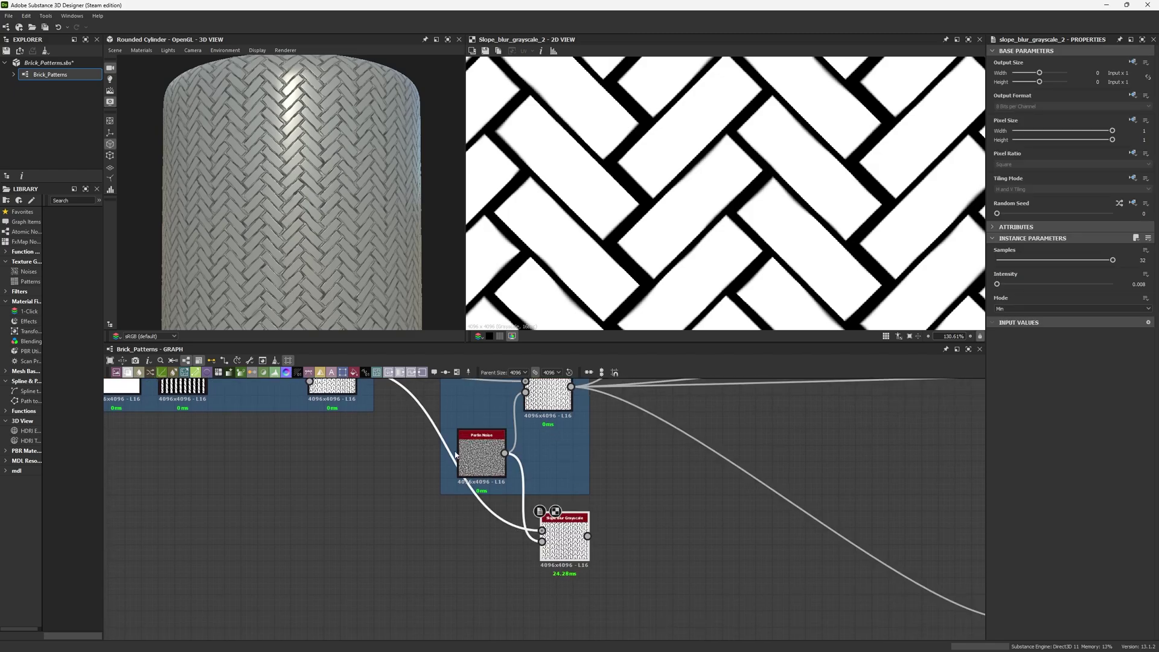
left_click(472, 454)
key("ctrl+d")
double_click(557, 532)
left_click_drag(542, 542, 496, 560)
- Set the intensity of the duplicated Slope Blur Grayscale node to 0.1
double_click(1139, 284)
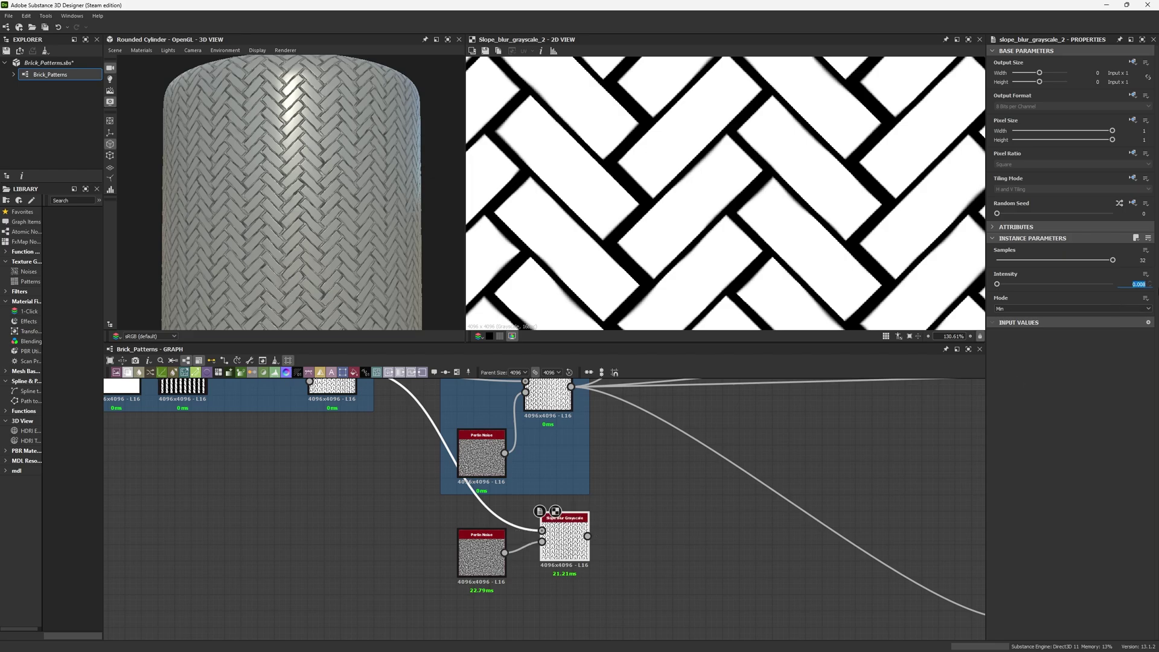
type("0.1")
key("Return")
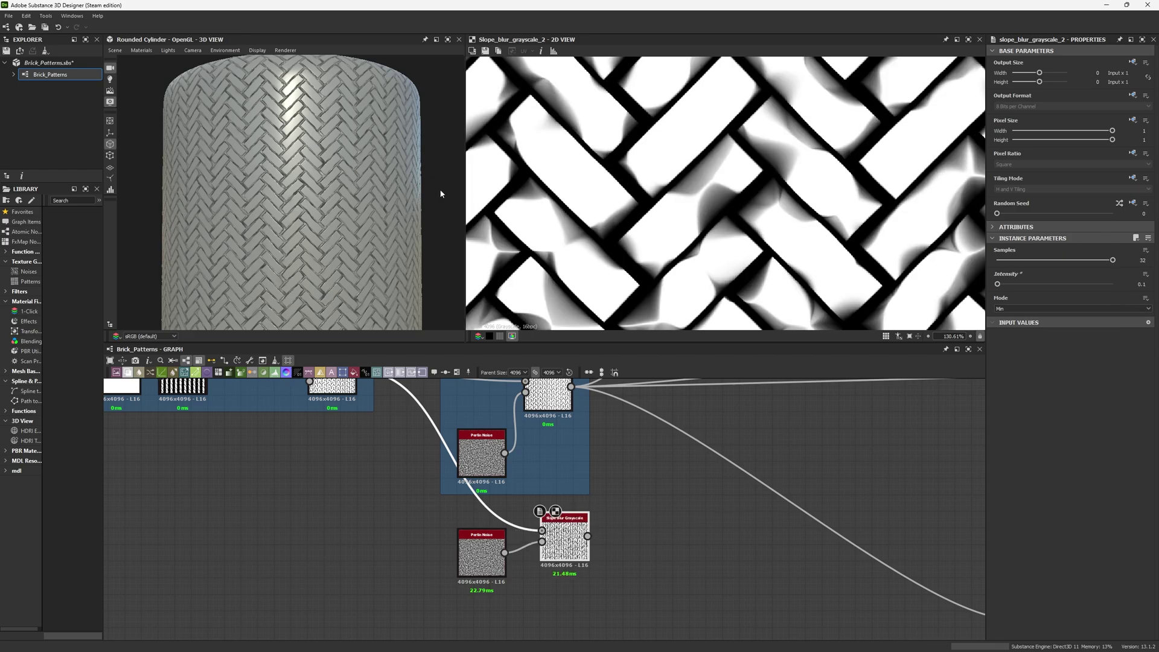
- Compare the brick edges on the 3D cylinder with the duplicated node's blurred pattern at several zoom levels
scroll(433, 194, "up", 5)
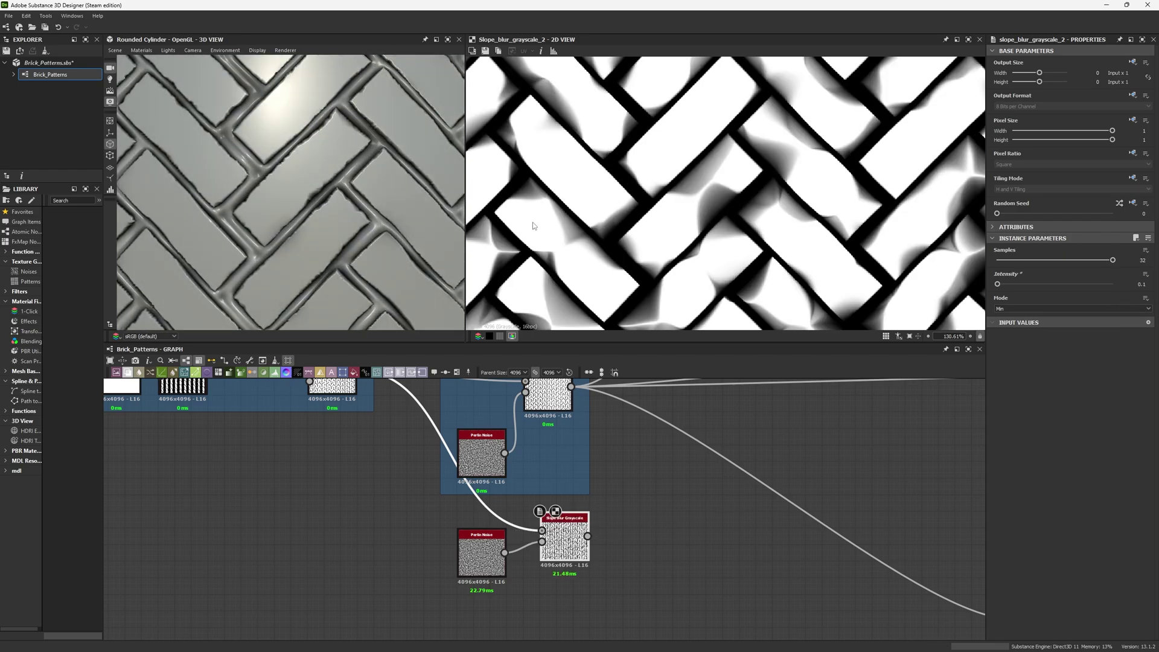
scroll(563, 225, "down", 5)
scroll(613, 223, "down", 3)
scroll(580, 219, "up", 1)
scroll(733, 241, "up", 3)
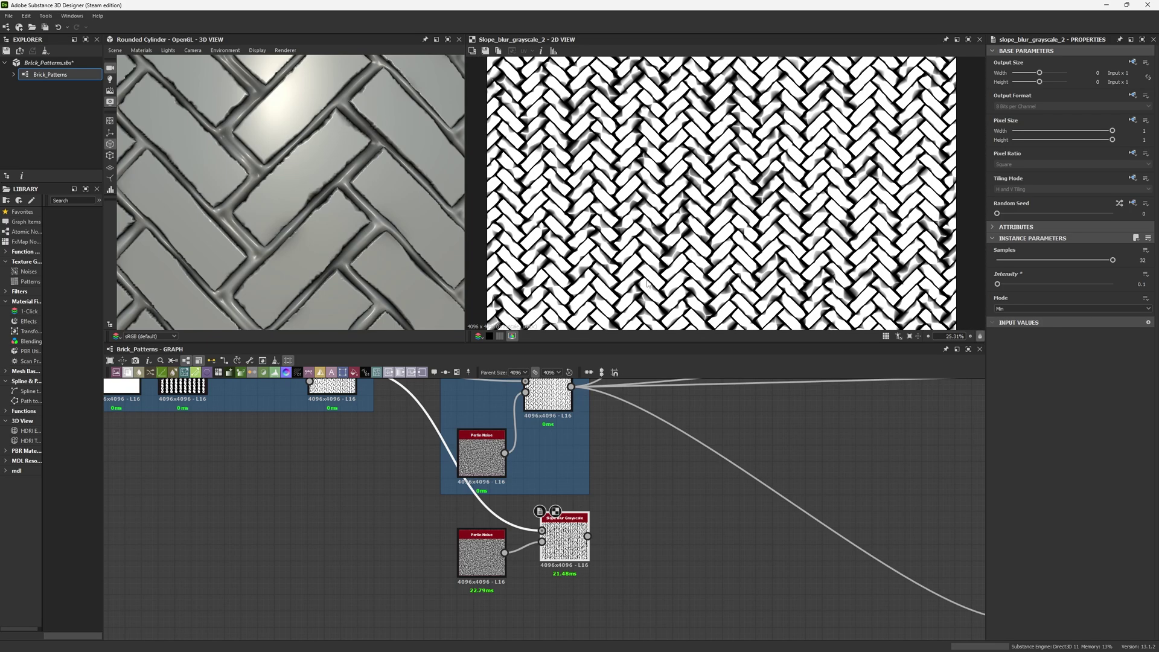
scroll(650, 274, "up", 3)
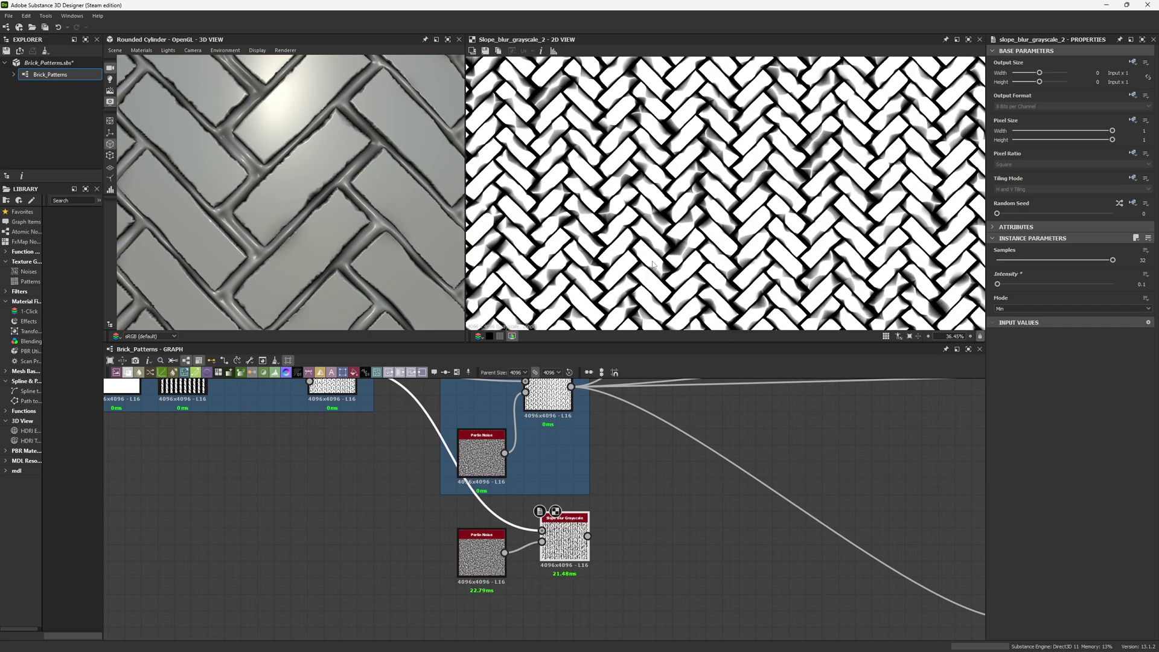
scroll(640, 253, "up", 2)
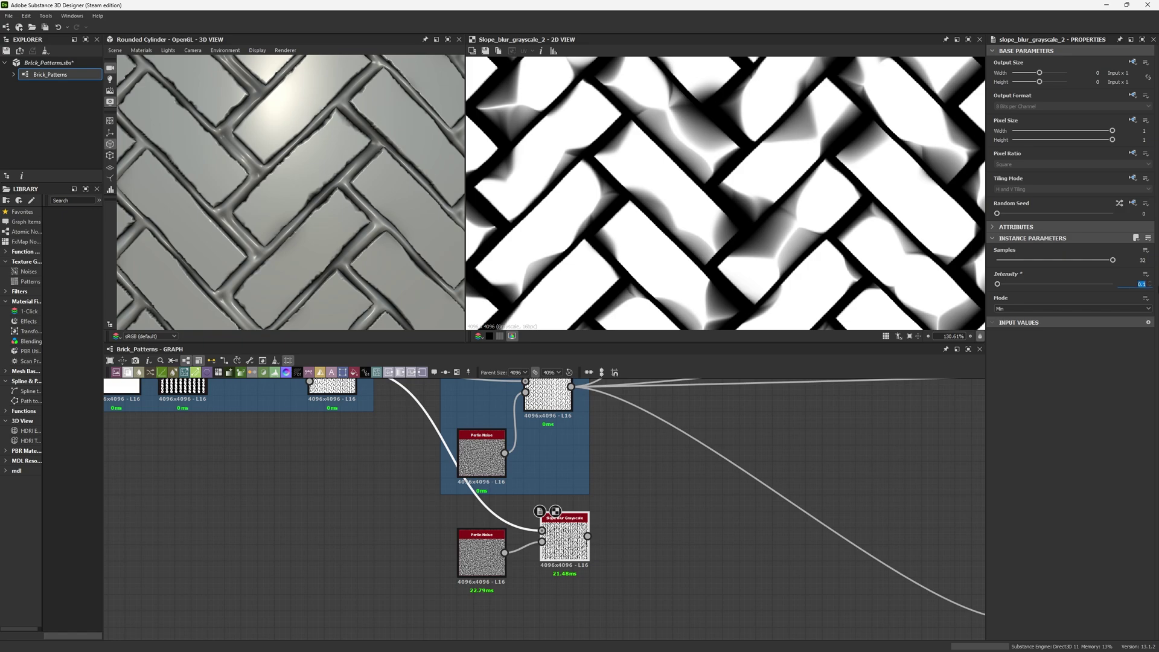
- Try an intensity of 1 and a far higher value on the duplicated Slope Blur Grayscale node, undoing the changes
key("Return")
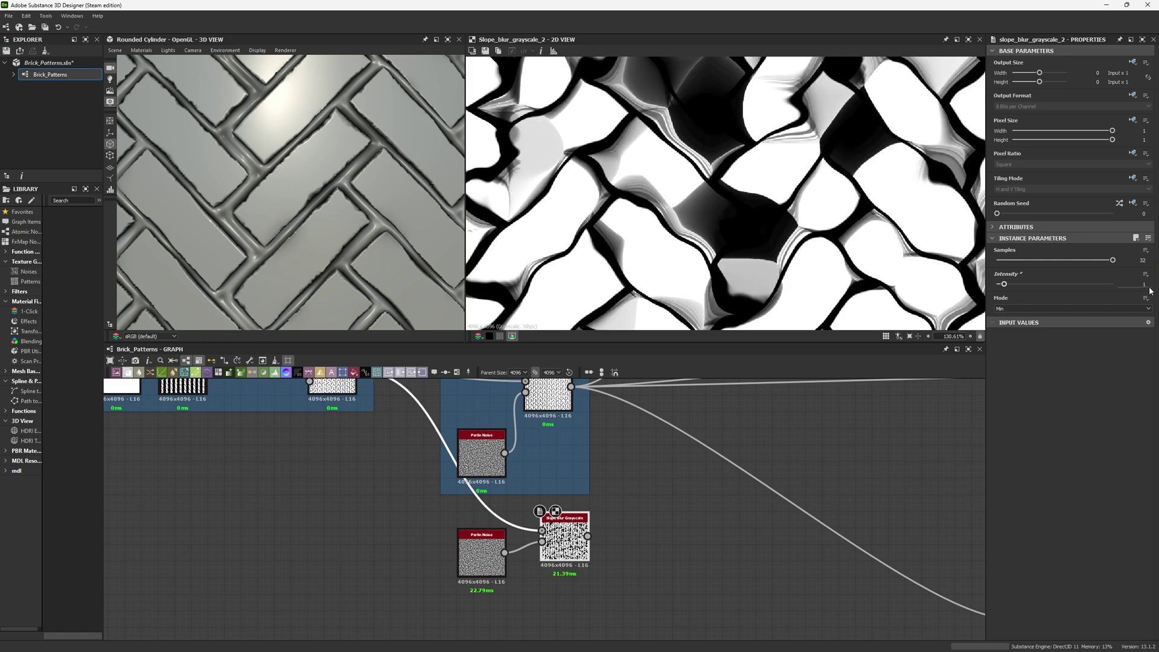
key("ctrl+z")
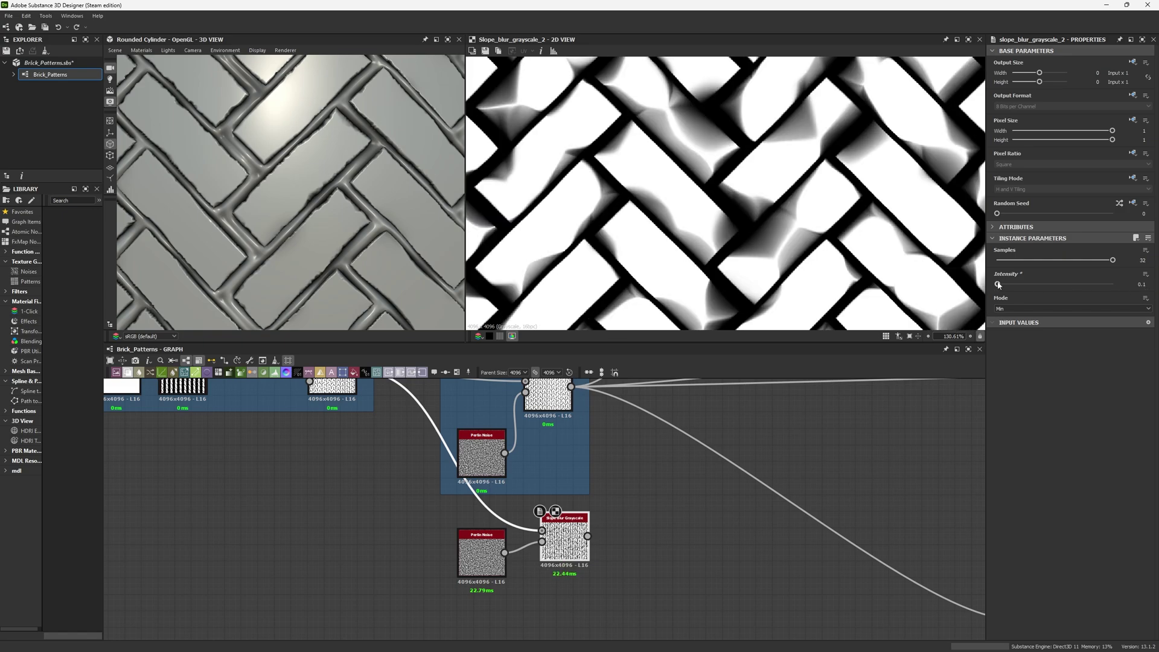
left_click_drag(999, 284, 1106, 293)
key("ctrl+z")
key("ctrl+z")
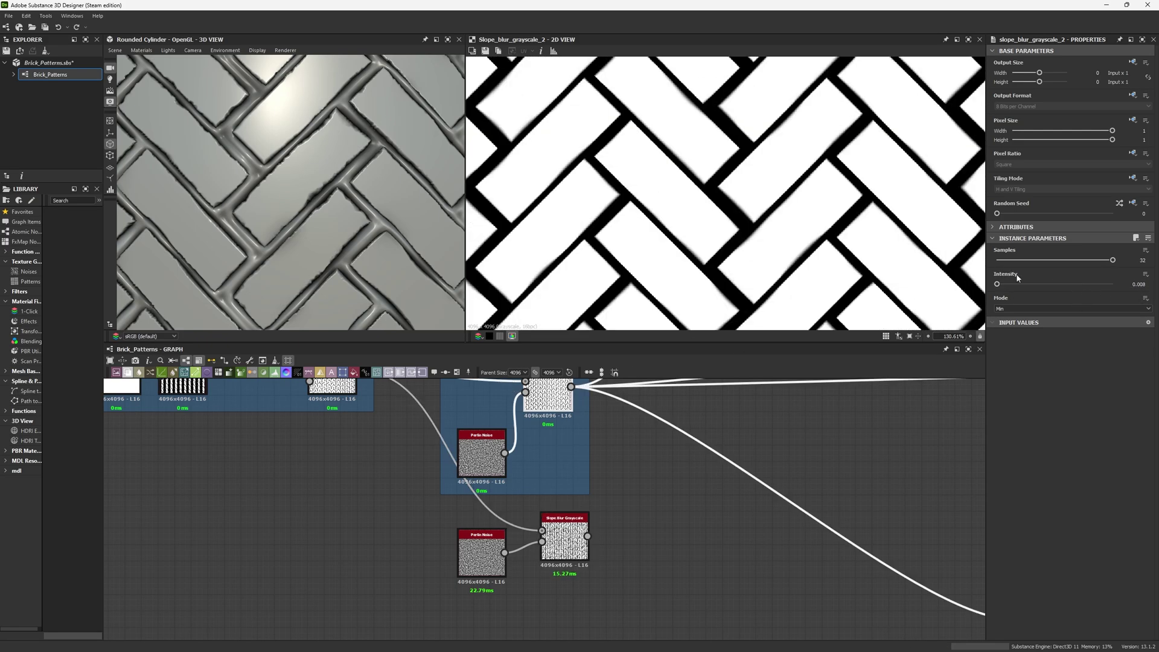
- Delete the duplicated Perlin Noise and Slope Blur Grayscale nodes below the 1stSlope frame
double_click(1150, 286)
left_click_drag(431, 542, 576, 573)
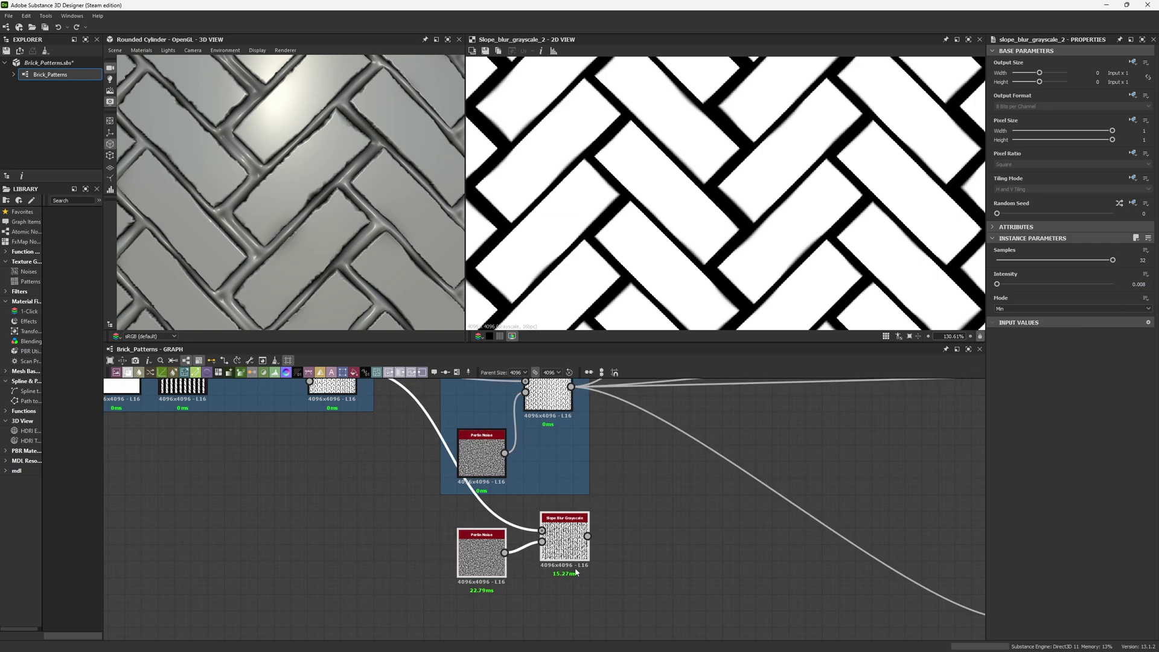
key("Delete")
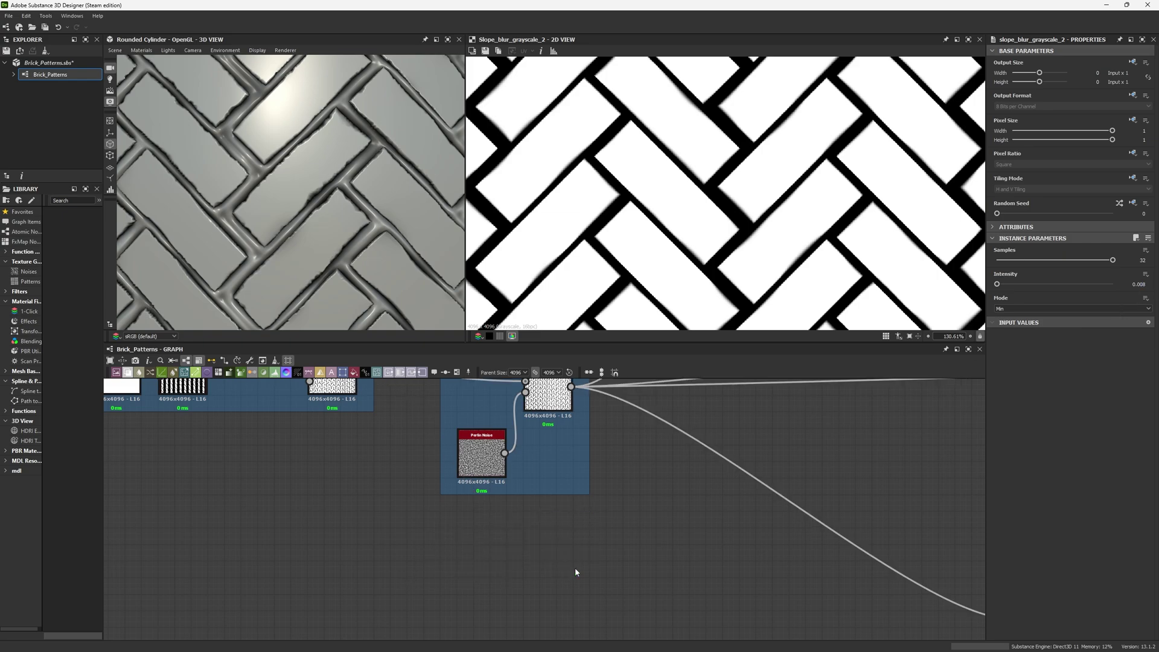
- Examine the brick edges and overall pattern in a maximized 3D view, then restore the normal layout
scroll(326, 205, "up", 5)
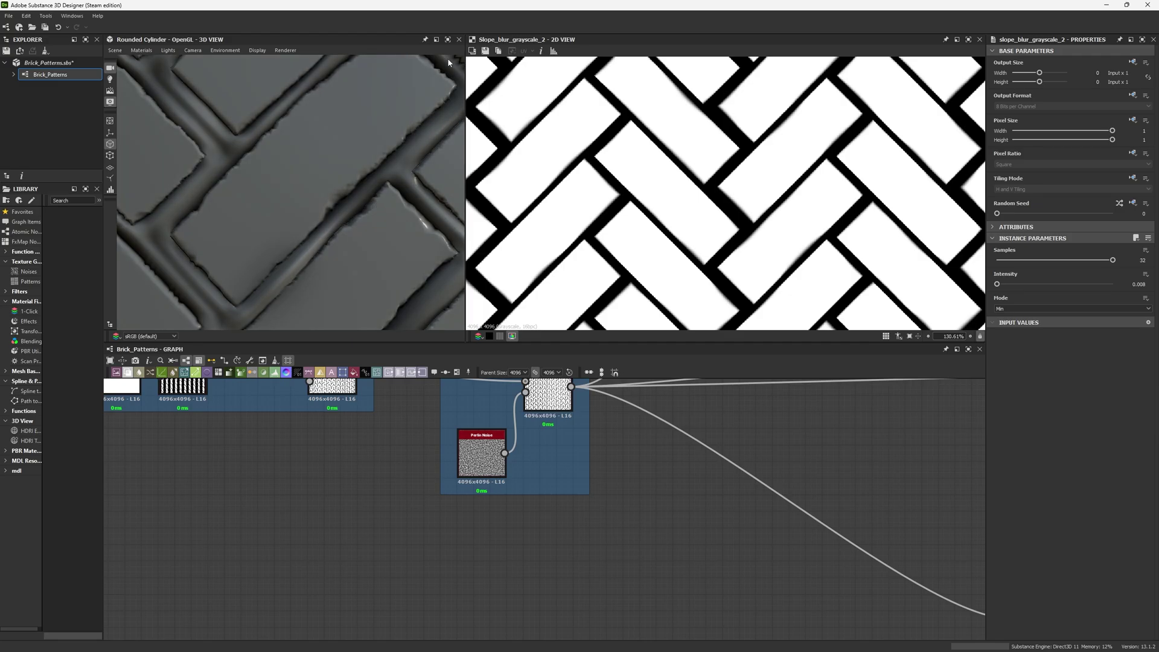
left_click(447, 39)
scroll(561, 344, "down", 10)
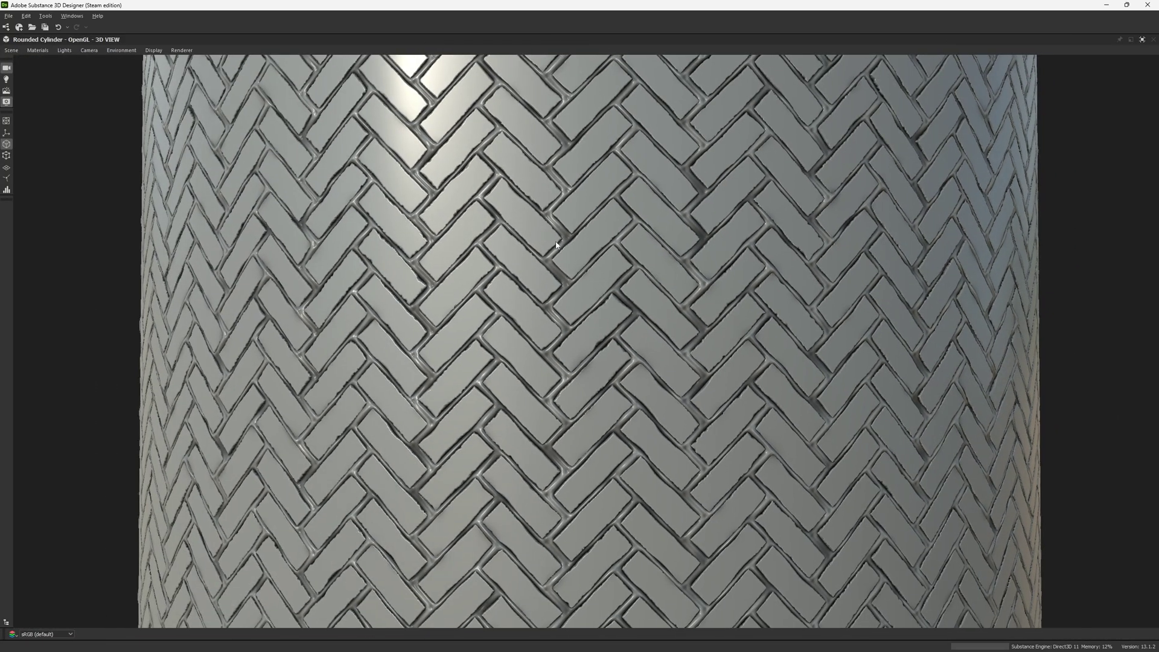
scroll(577, 451, "up", 10)
scroll(578, 451, "down", 10)
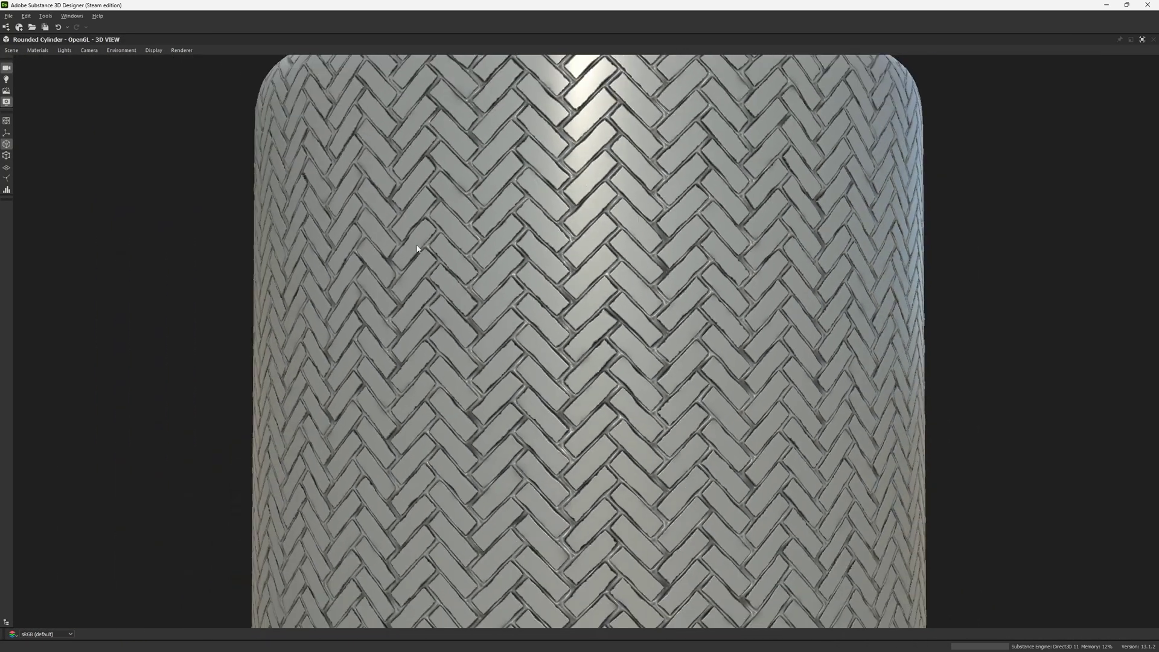
scroll(491, 257, "up", 10)
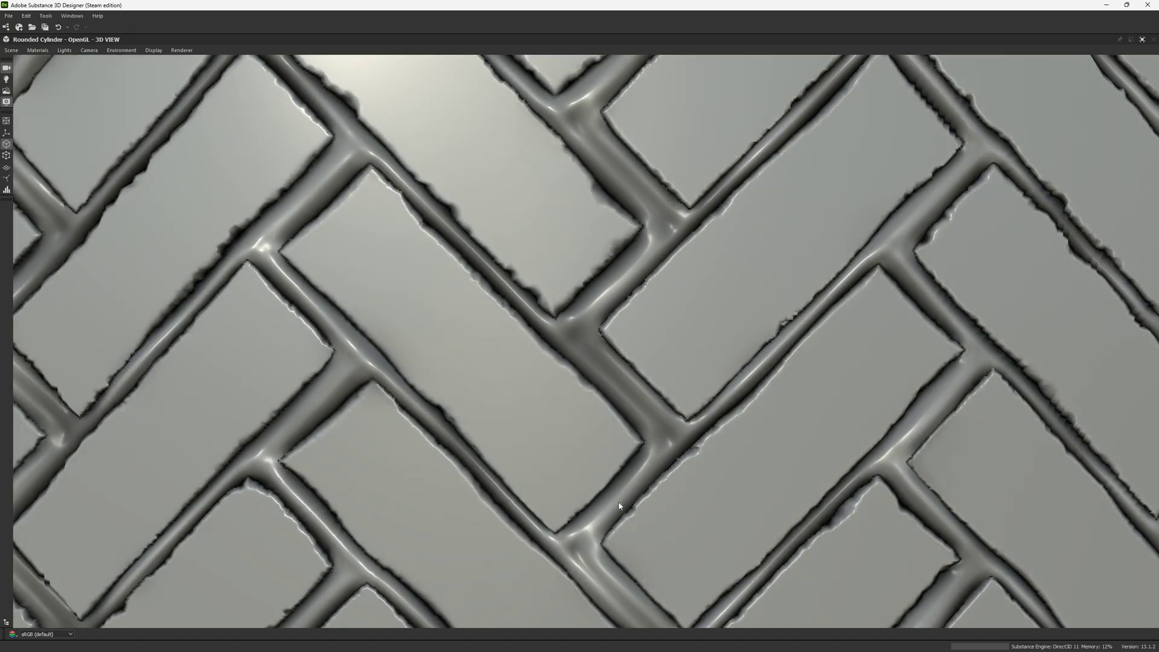
scroll(637, 341, "down", 6)
scroll(637, 341, "up", 8)
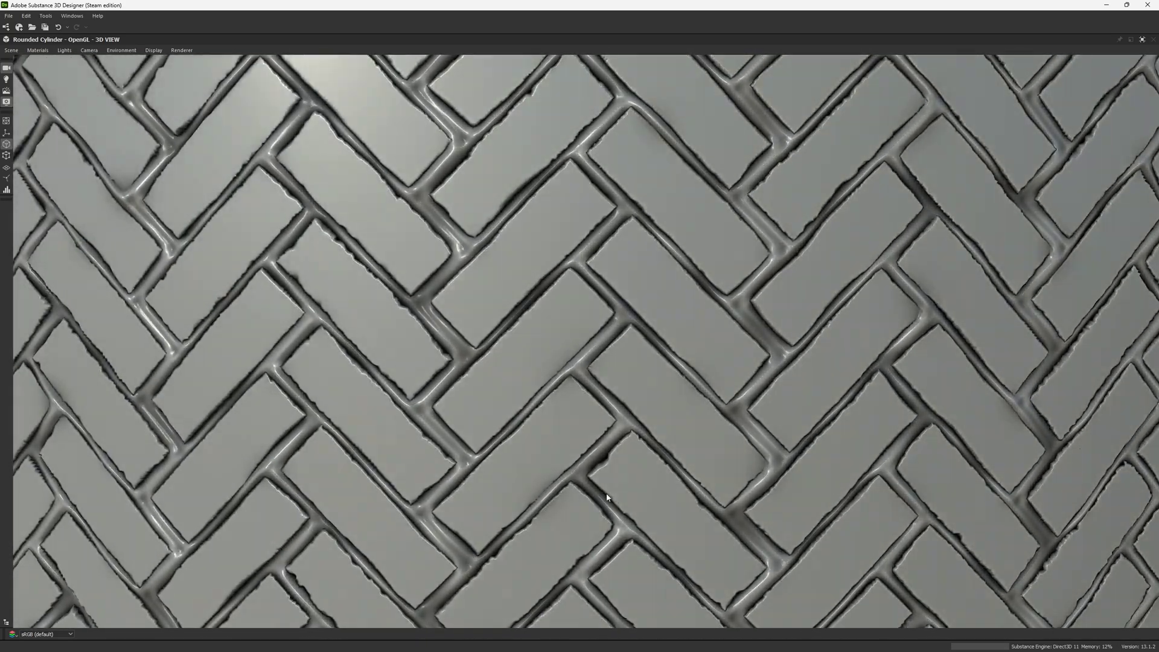
mouse_move(607, 498)
right_mouse_down("ctrl+shift")
mouse_move(651, 511)
mouse_move(607, 502)
right_mouse_up("ctrl+shift")
scroll(607, 501, "down", 8)
left_click(1142, 40)
- Look over the intensity-splitting frame and inspect the settings of the 1stSlope frame's Perlin Noise node
middle_click_drag(528, 426, 551, 464)
scroll(551, 463, "down", 5)
scroll(611, 414, "up", 5)
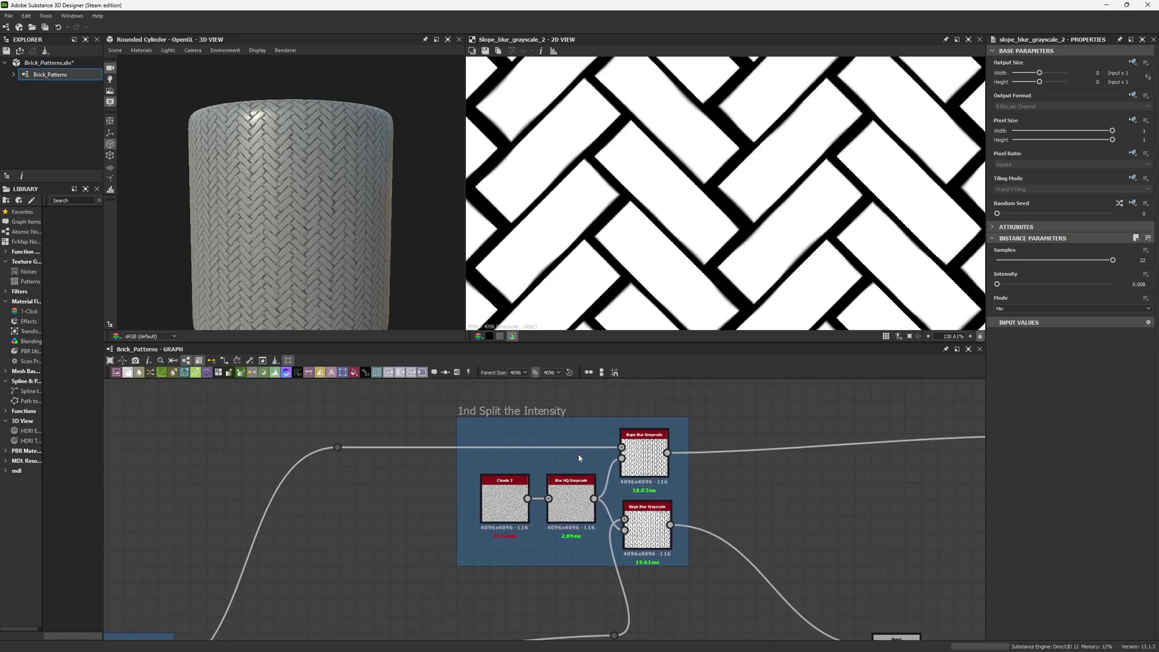
scroll(578, 458, "down", 5)
scroll(469, 552, "up", 5)
middle_click_drag(524, 540, 480, 563)
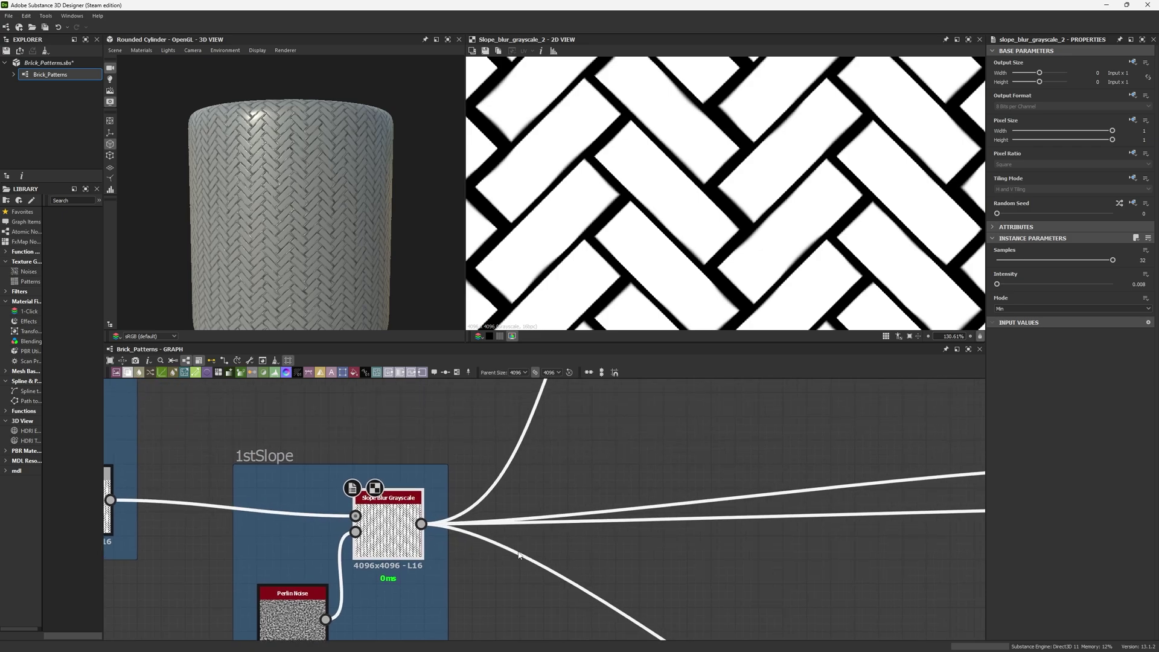
left_click(301, 619)
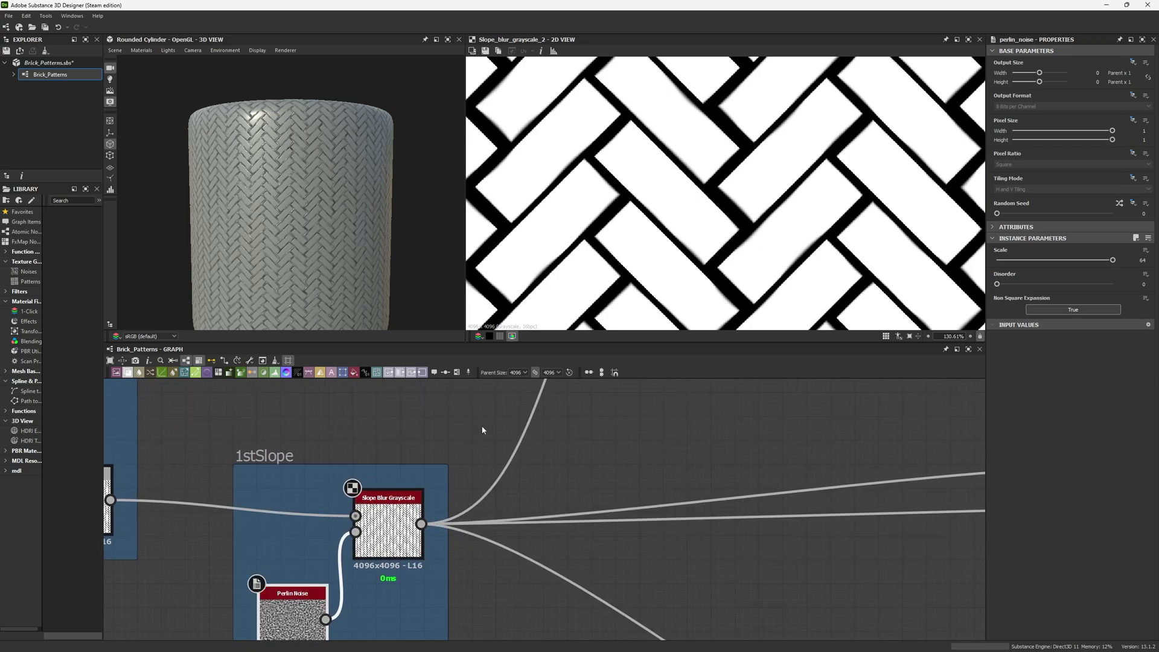
- Inspect the Clouds 2, Blur HQ Grayscale and upper Slope Blur Grayscale nodes in the intensity-splitting frame, checking the brick edges up close
scroll(476, 425, "down", 4)
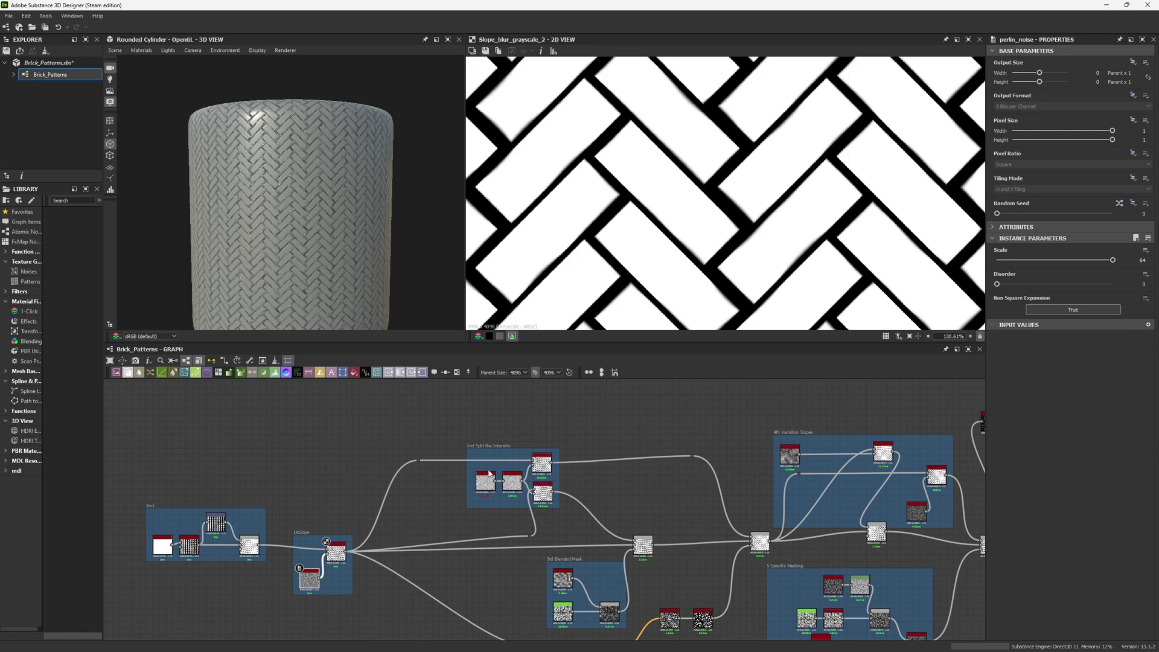
scroll(549, 494, "up", 5)
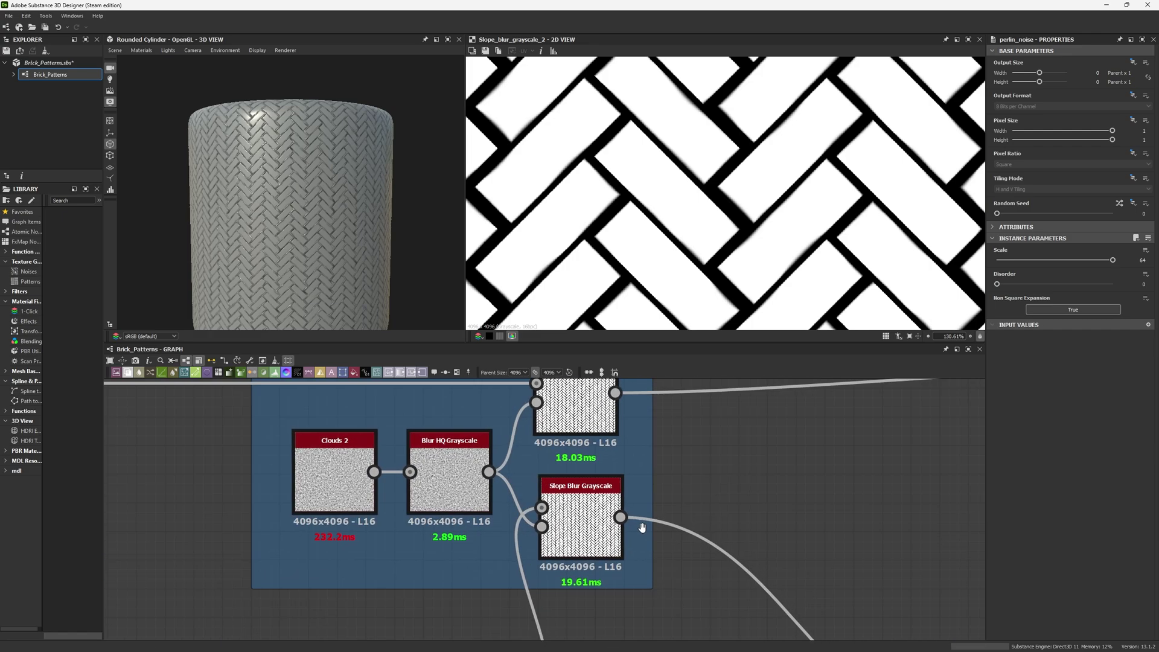
middle_click_drag(581, 514, 571, 547)
left_click(572, 546)
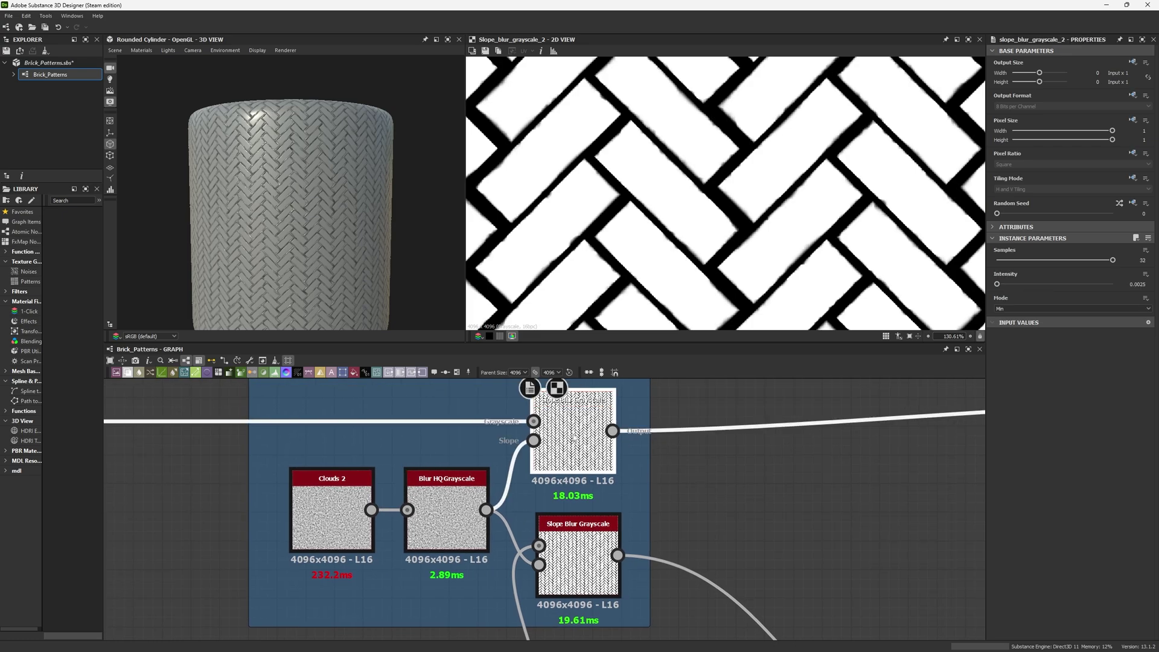
double_click(331, 486)
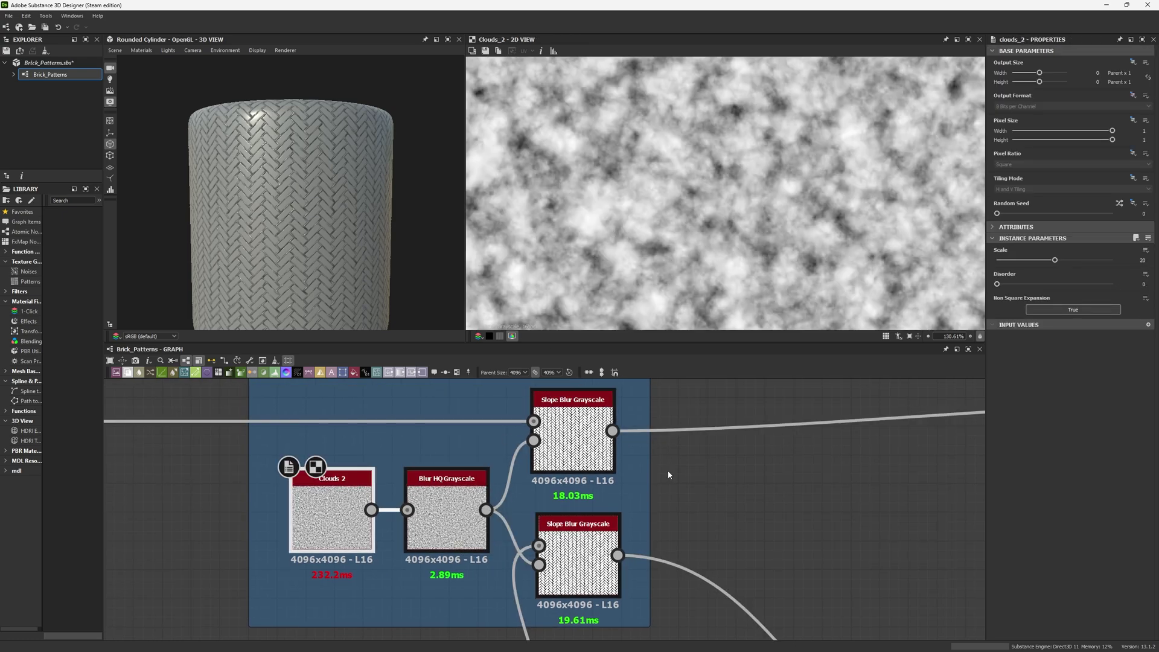
double_click(460, 504)
left_click_drag(459, 504, 448, 504)
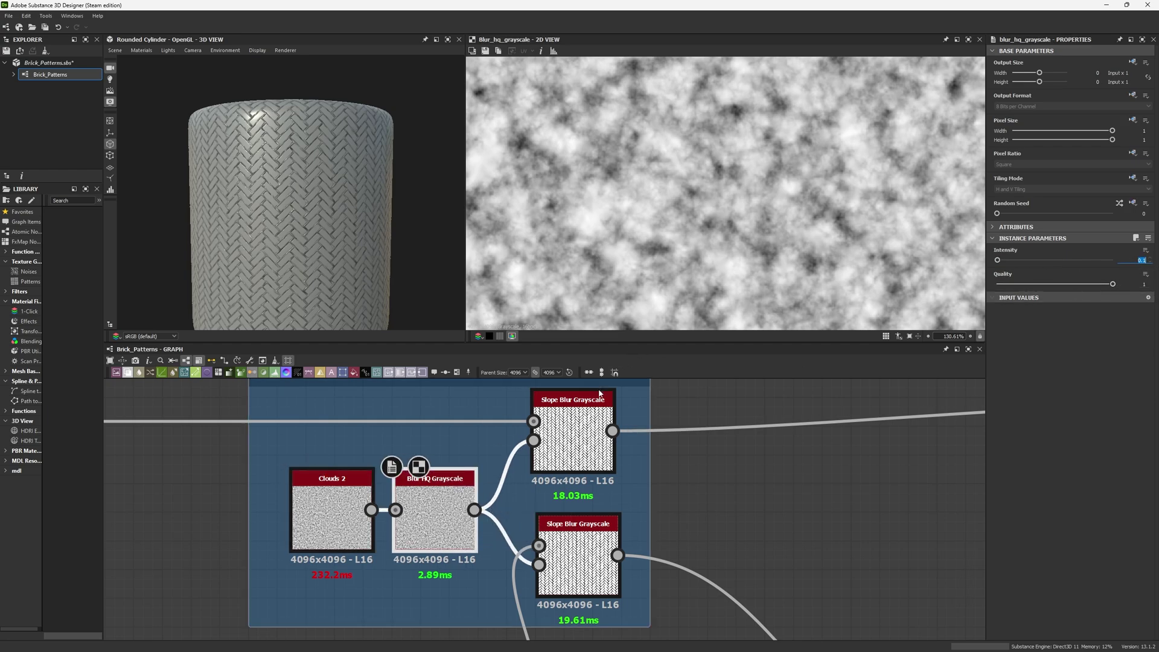
double_click(560, 439)
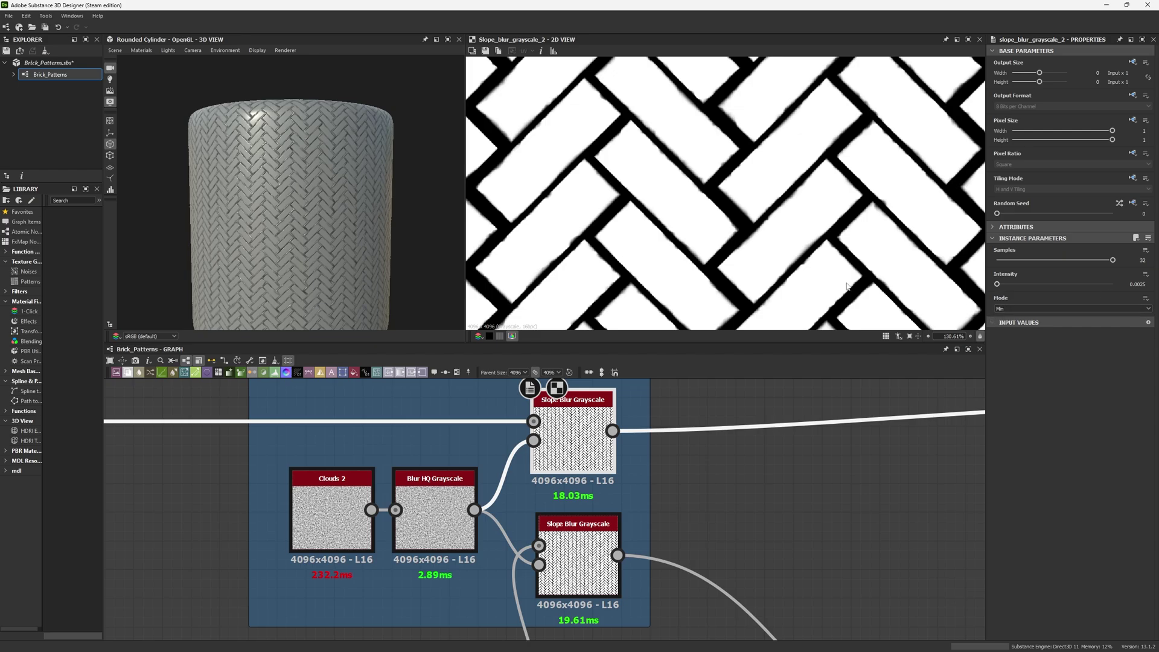
scroll(600, 271, "up", 3)
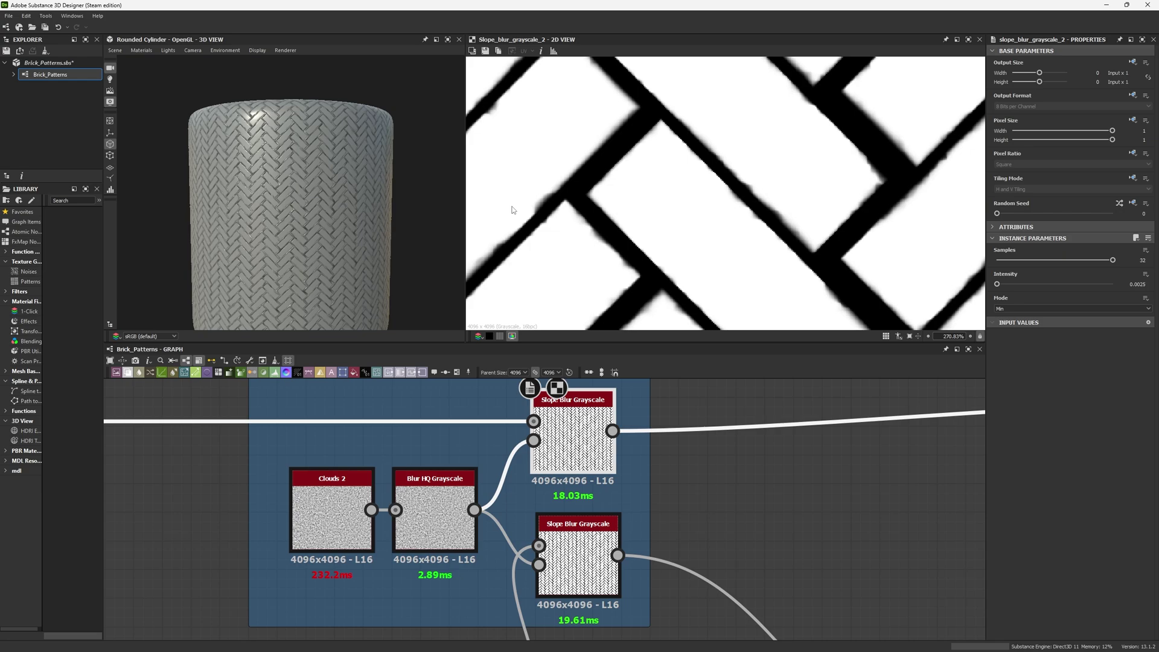
scroll(614, 193, "down", 3)
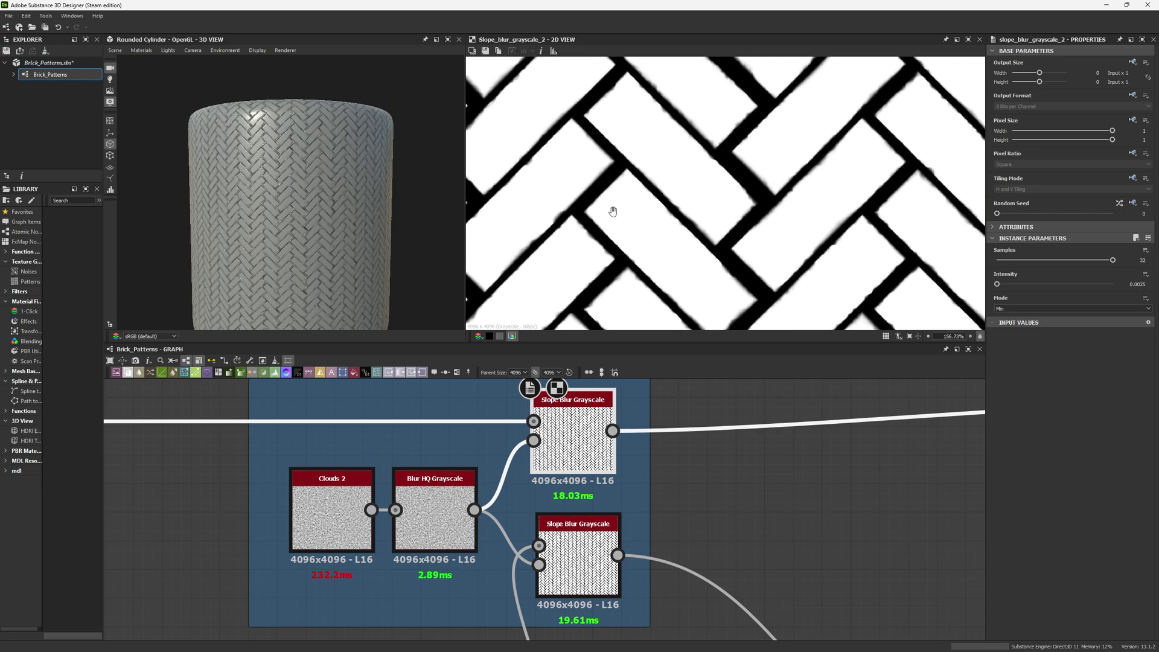
- Compare the outputs and intensity settings of the two Slope Blur Grayscale nodes in the intensity-splitting frame
left_click(1139, 285)
left_click(602, 538)
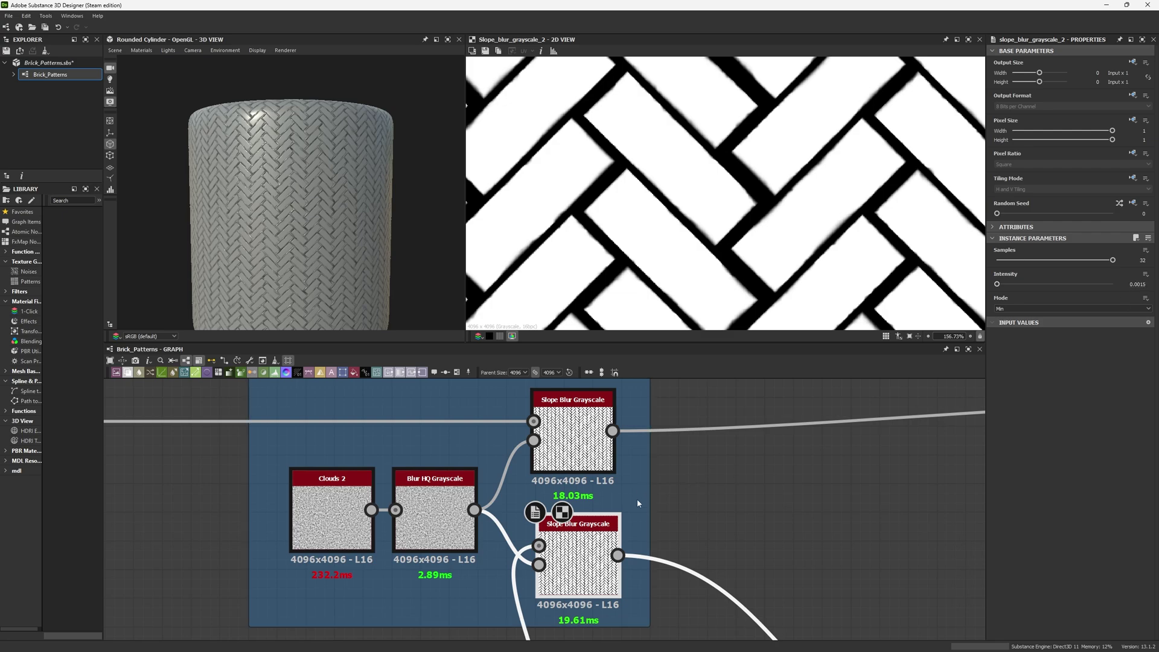
left_click(601, 459)
double_click(586, 538)
double_click(570, 447)
double_click(562, 543)
scroll(627, 201, "up", 1)
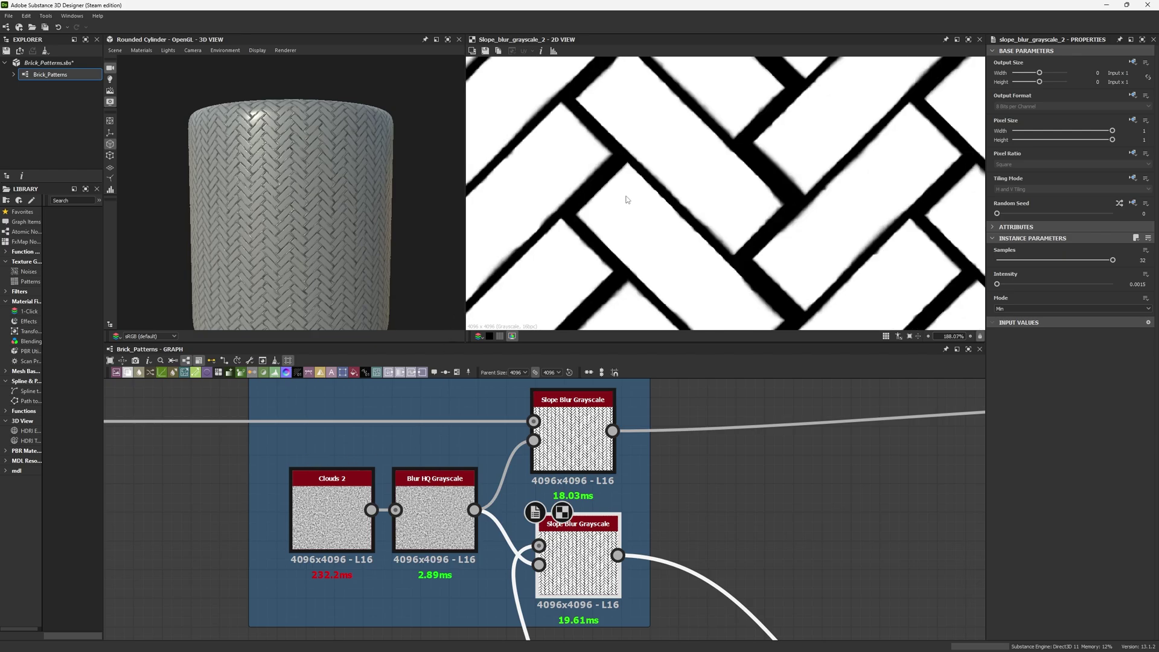
scroll(633, 403, "down", 2)
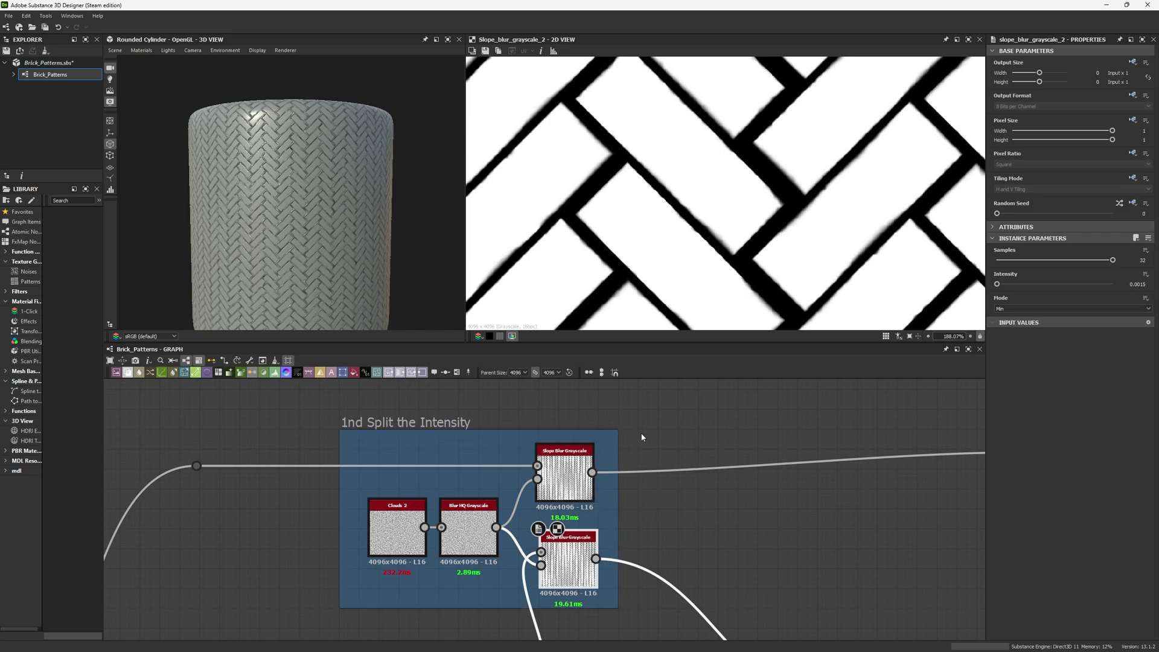
- Locate the Blend node fed by the 3rd Blended Mask frame and examine the brick edges on the 3D cylinder
scroll(640, 434, "down", 3)
scroll(628, 471, "up", 4)
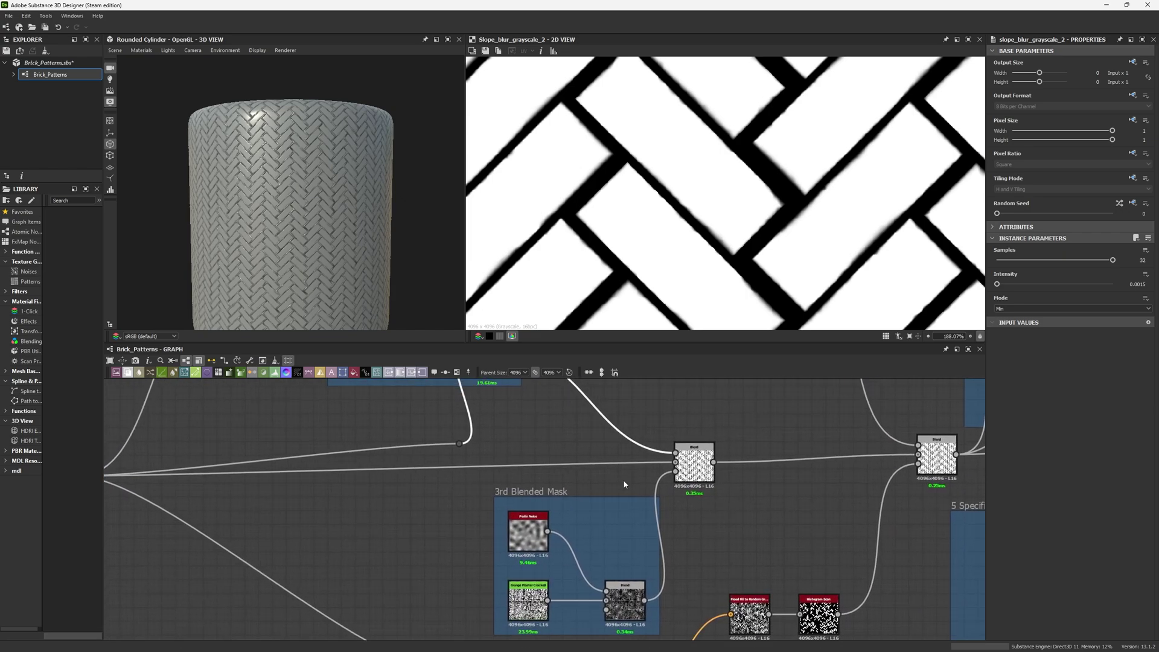
middle_click_drag(577, 470, 589, 481)
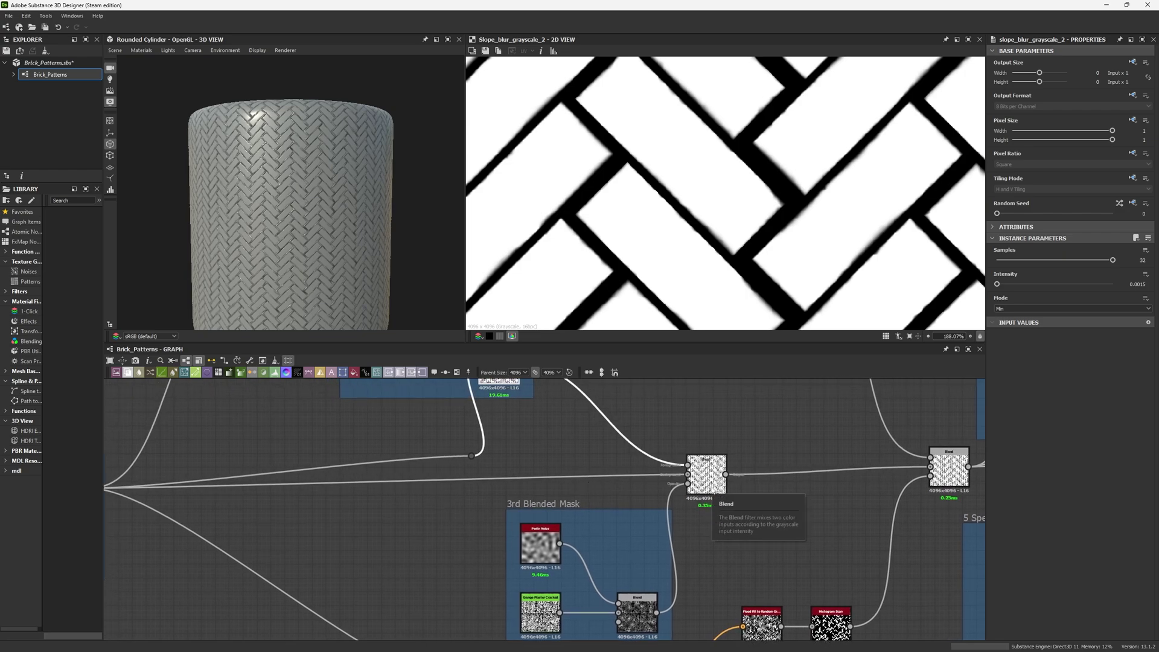
scroll(649, 135, "down", 5)
scroll(302, 186, "up", 5)
scroll(301, 186, "up", 3)
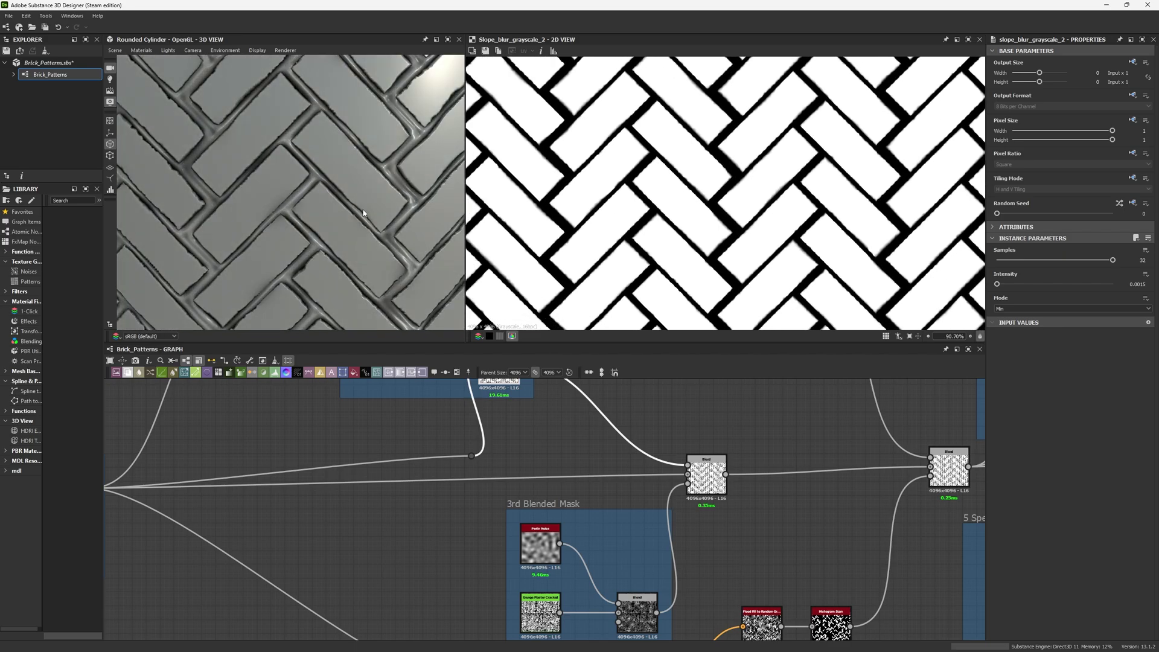
scroll(335, 206, "down", 8)
scroll(381, 100, "down", 2)
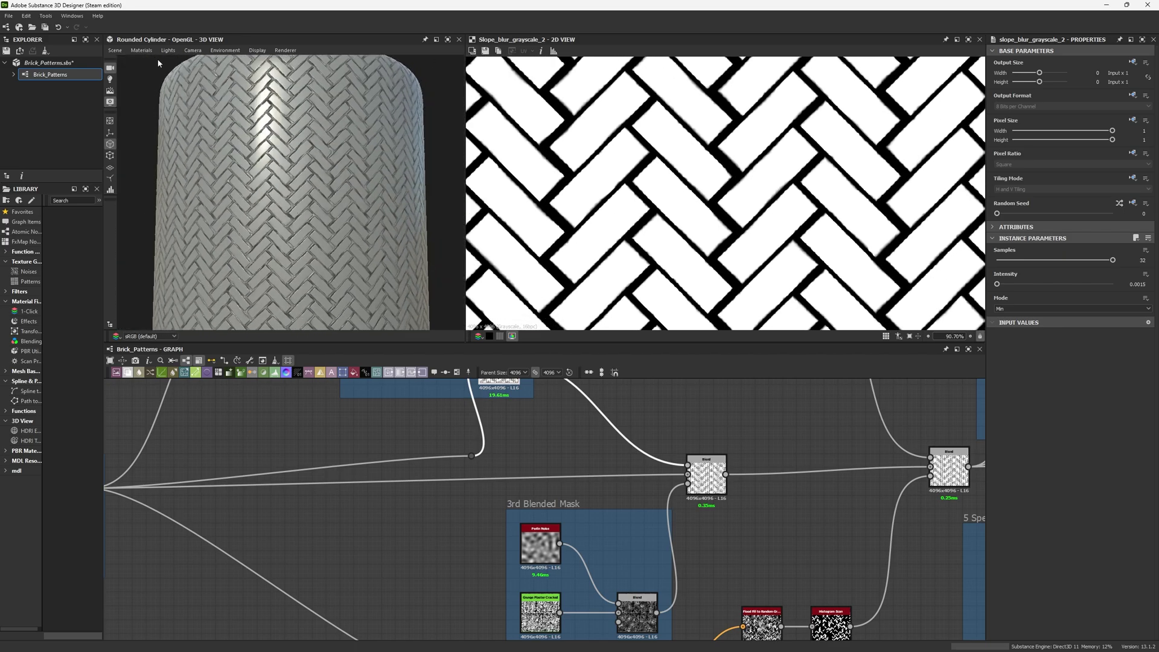
- Switch the 3D preview mesh to Plane (hi-res), frame the bricks from above in an enlarged view, and give the graph more room again
left_click(115, 50)
left_click(159, 129)
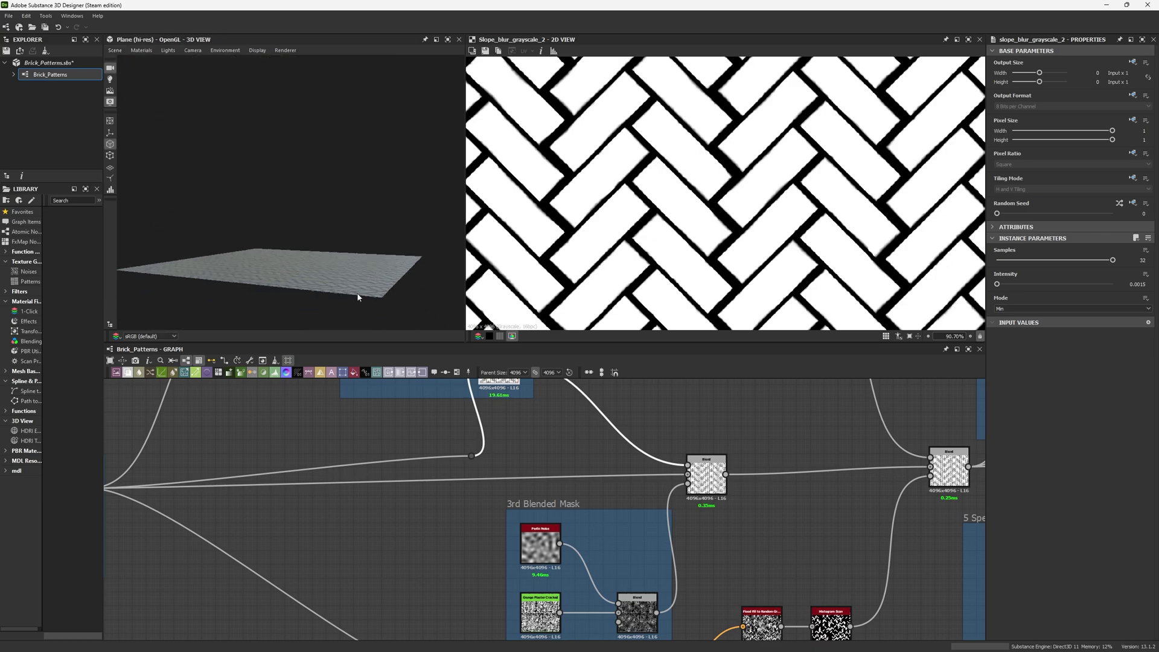
key("f")
left_click_drag(383, 343, 437, 625)
left_click_drag(369, 272, 291, 447)
scroll(269, 318, "up", 3)
scroll(269, 317, "up", 3)
scroll(287, 242, "up", 3)
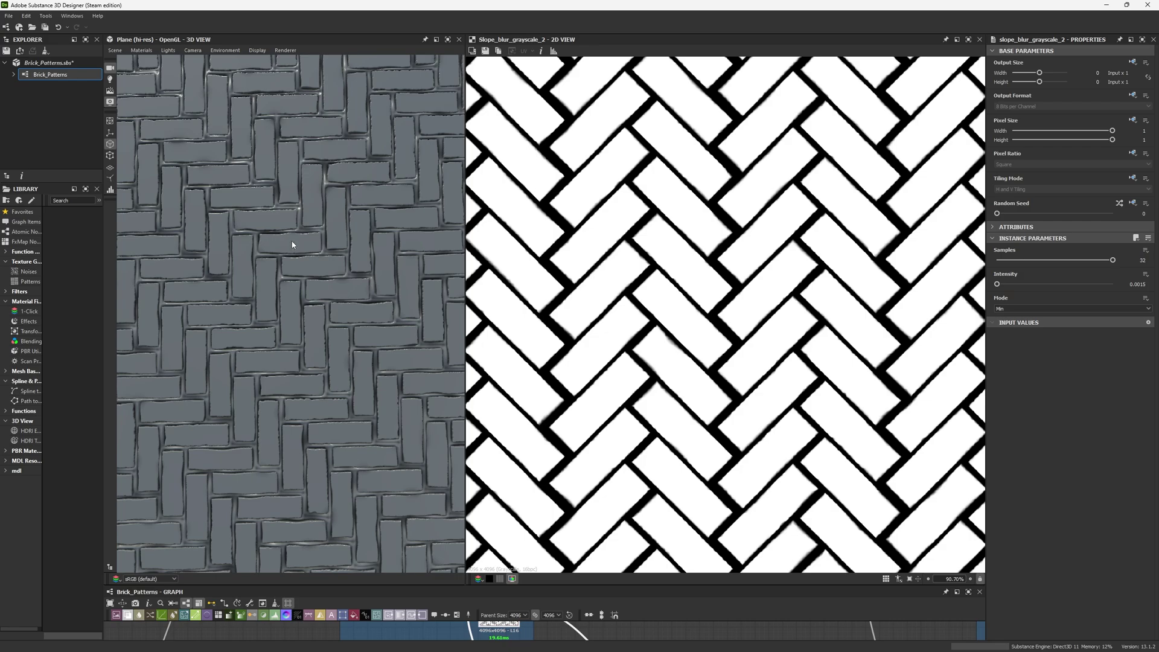
left_click_drag(677, 585, 675, 250)
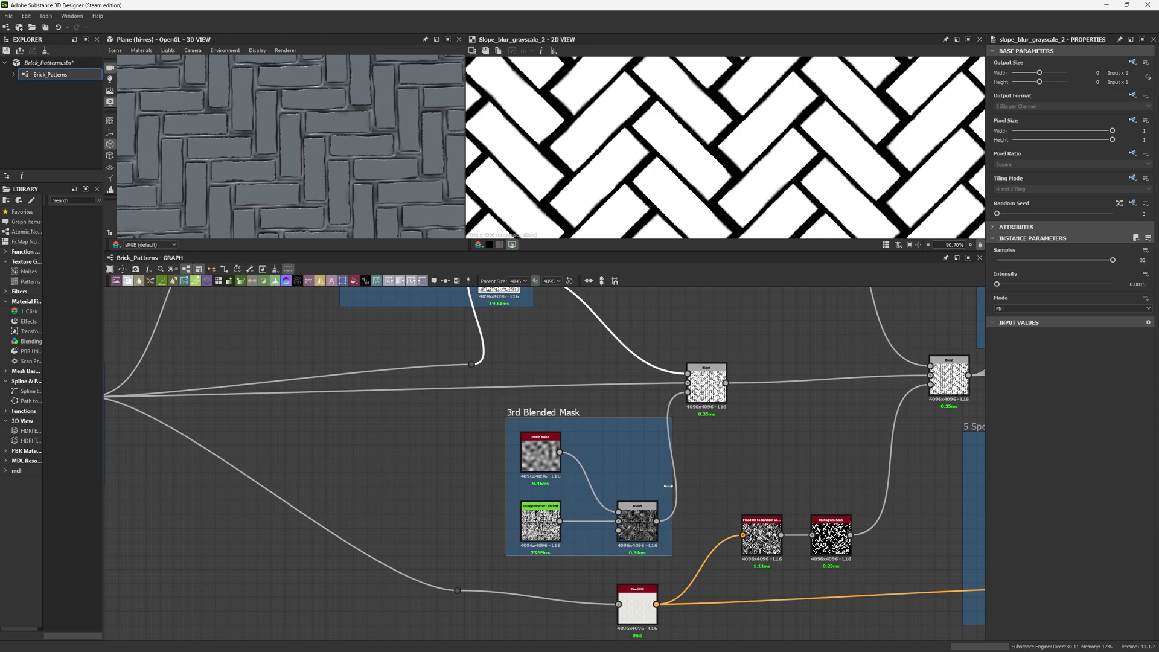
- Examine the Grunge Plaster Cracked texture in the 3rd Blended Mask frame
left_click(507, 413)
left_click_drag(508, 413, 466, 413)
scroll(518, 498, "up", 3)
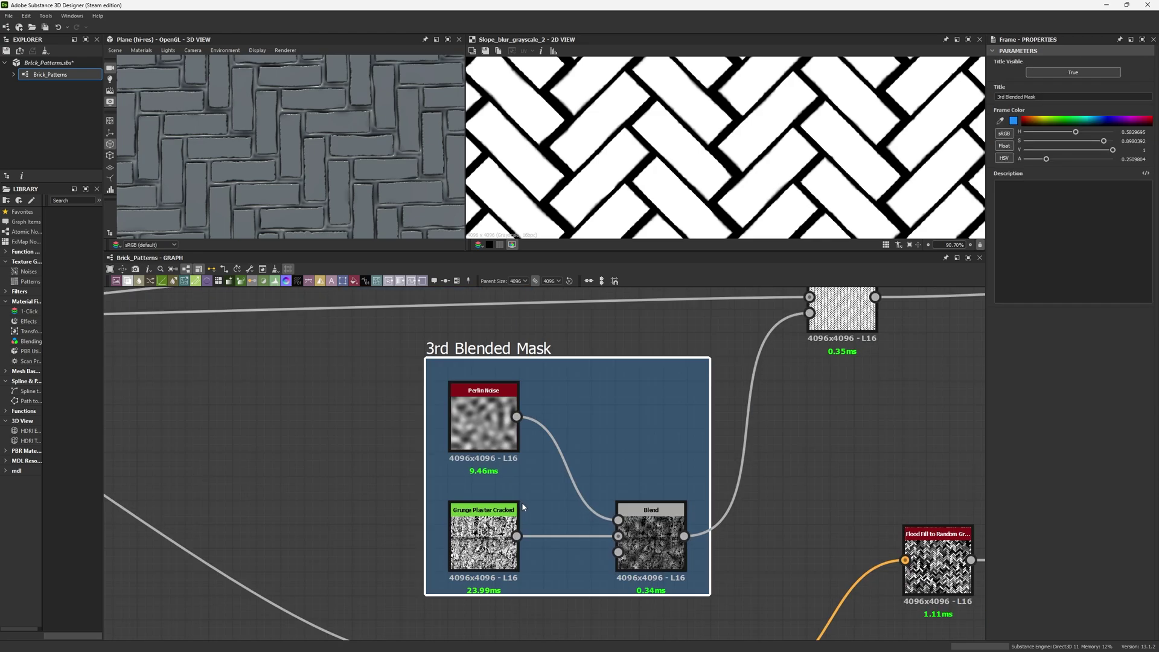
double_click(501, 526)
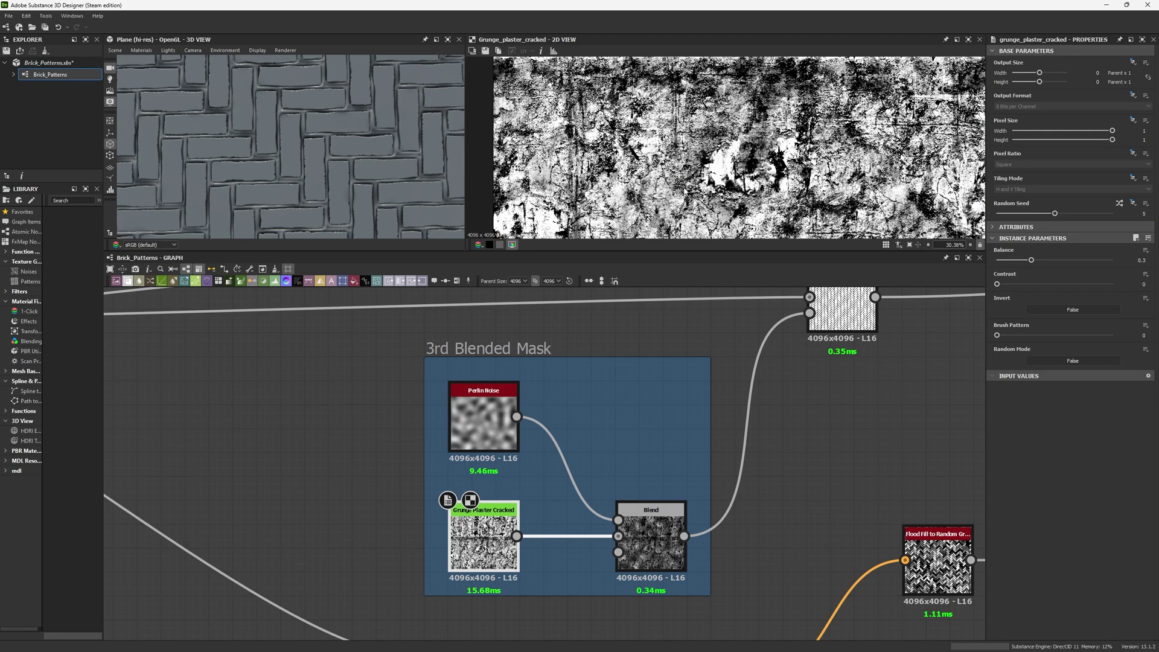
scroll(709, 151, "down", 4)
scroll(708, 151, "up", 5)
middle_click_drag(703, 151, 639, 178)
scroll(638, 178, "down", 2)
scroll(638, 178, "up", 2)
scroll(724, 148, "up", 6)
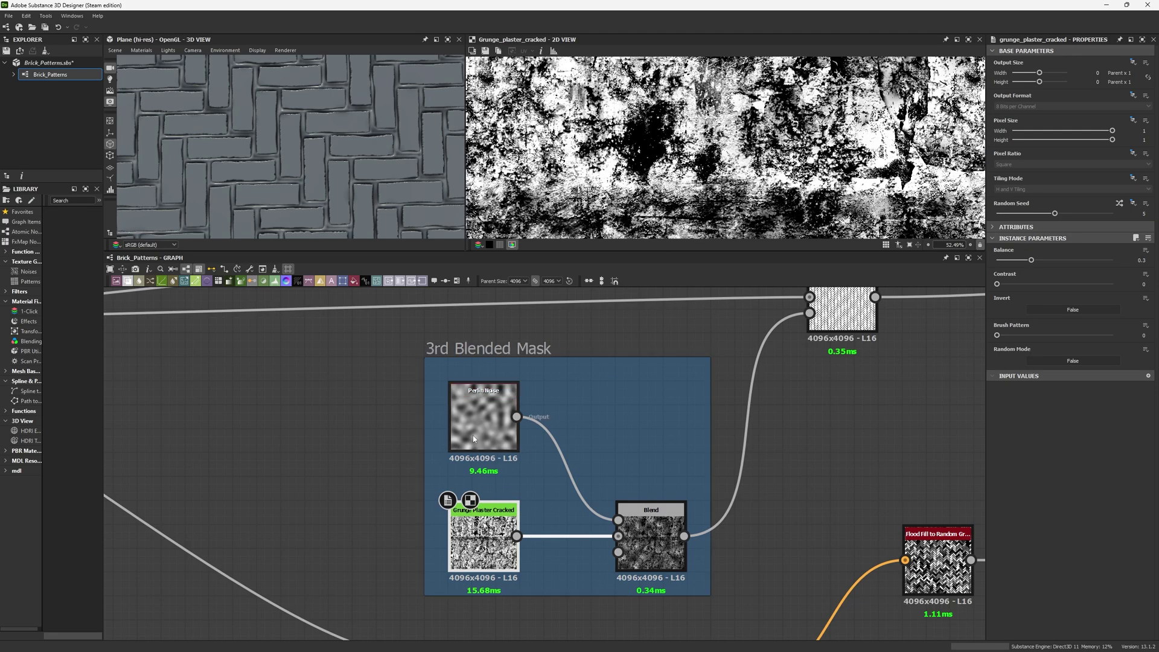
- Preview the whole Perlin Noise pattern of the 3rd Blended Mask frame
double_click(473, 433)
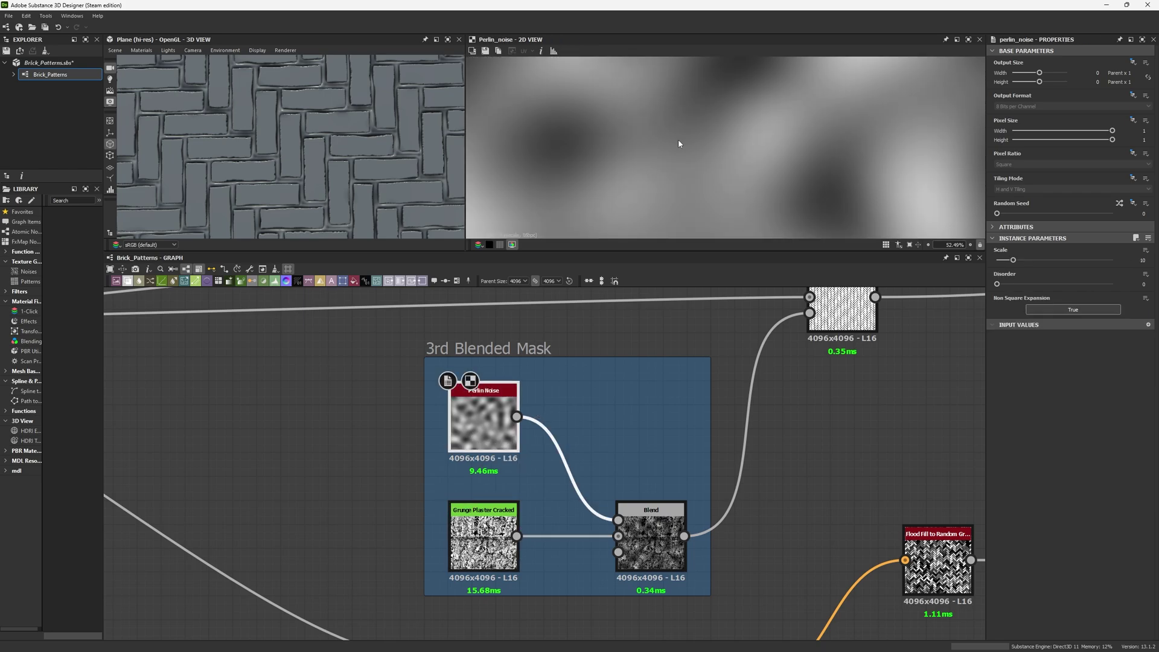
scroll(694, 128, "down", 13)
scroll(712, 160, "up", 1)
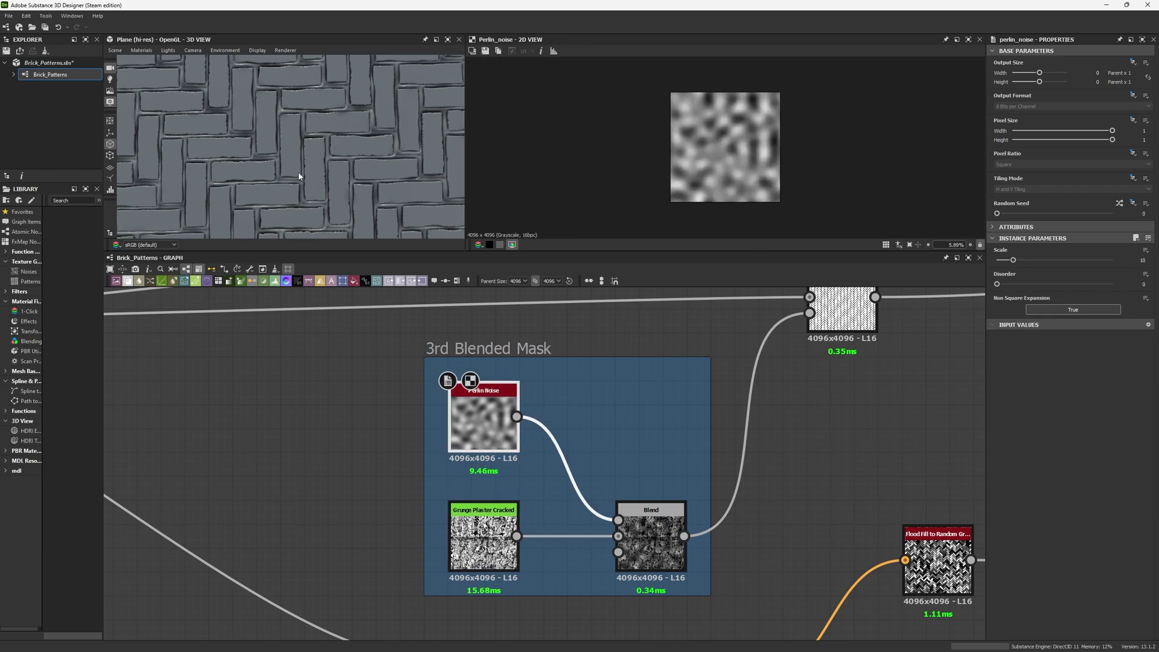
- Try Grunge Plaster Cracked directly as the Blend node's mask, check the brick edges in 3D, and undo the rewiring
left_click_drag(810, 312, 517, 536)
scroll(247, 168, "up", 8)
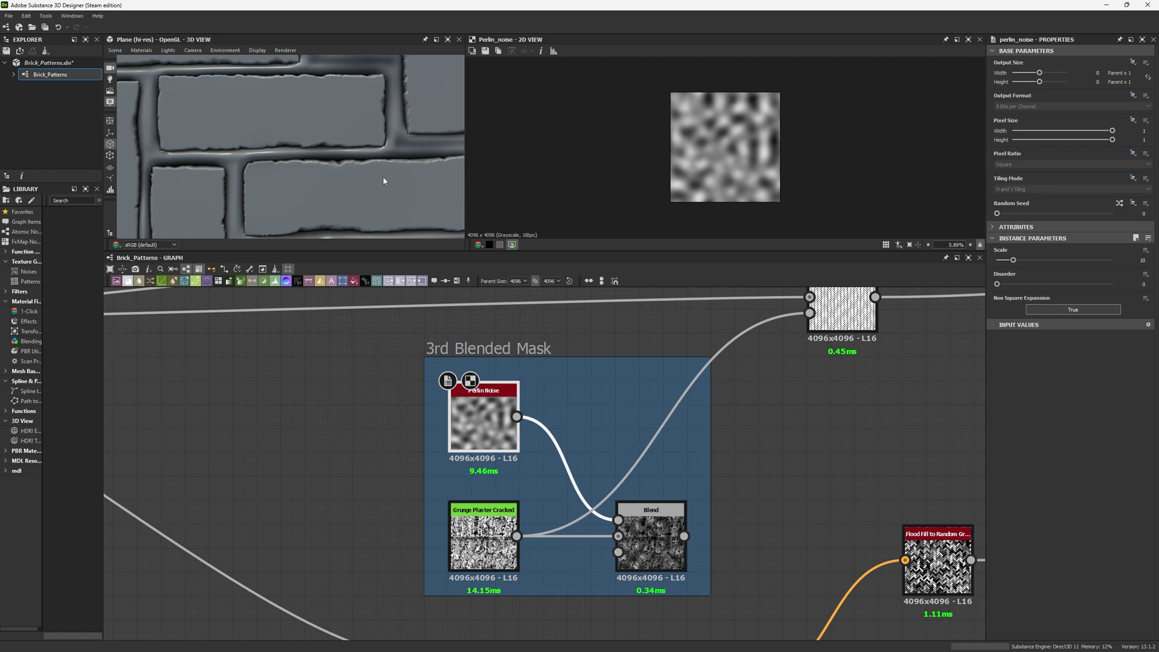
key("ctrl+z")
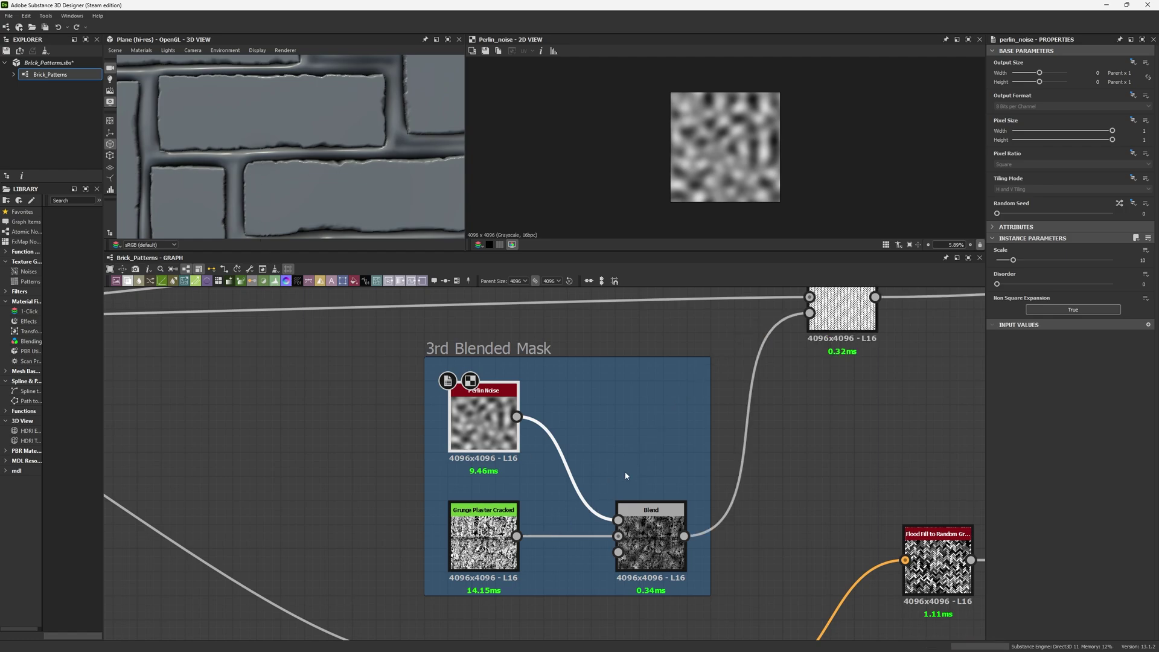
- Compare the Blend result in the 3rd Blended Mask frame with its Perlin Noise and Grunge Plaster Cracked inputs
middle_click_drag(623, 474, 619, 476)
left_click(647, 523)
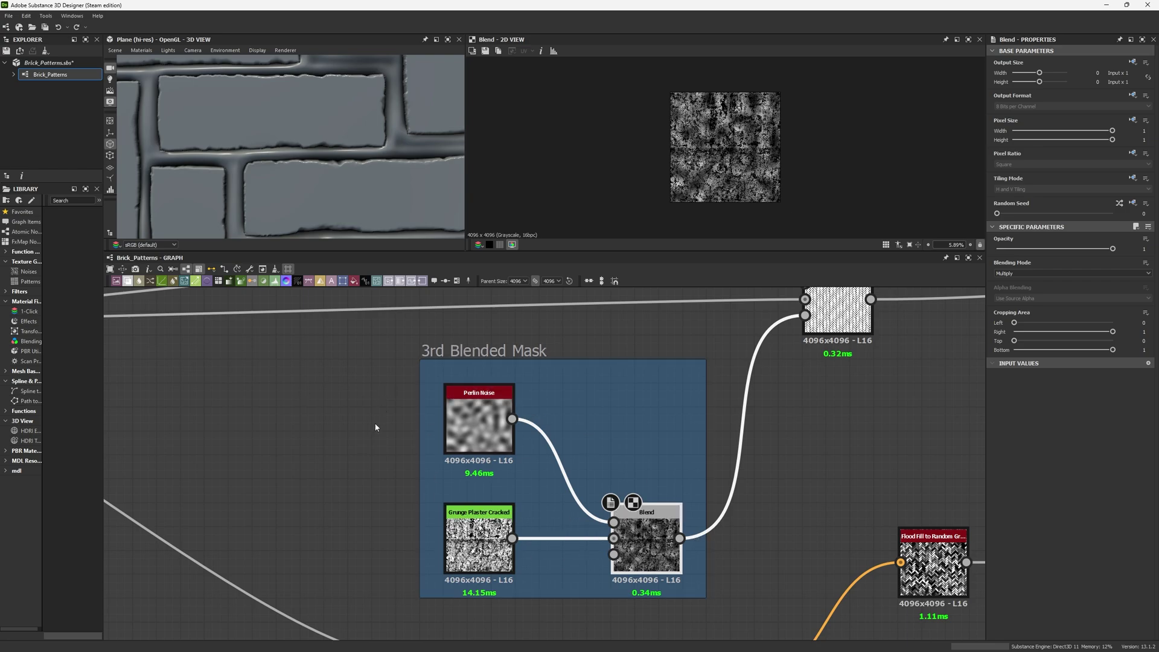
left_click(460, 419)
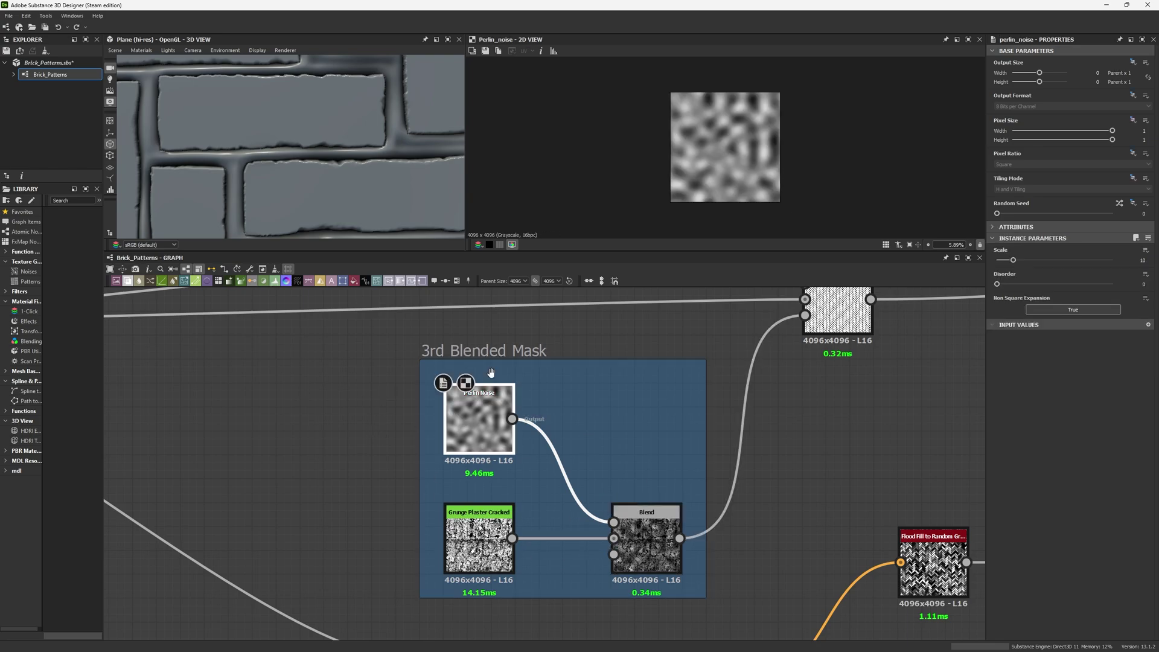
scroll(669, 162, "up", 7)
scroll(669, 161, "down", 5)
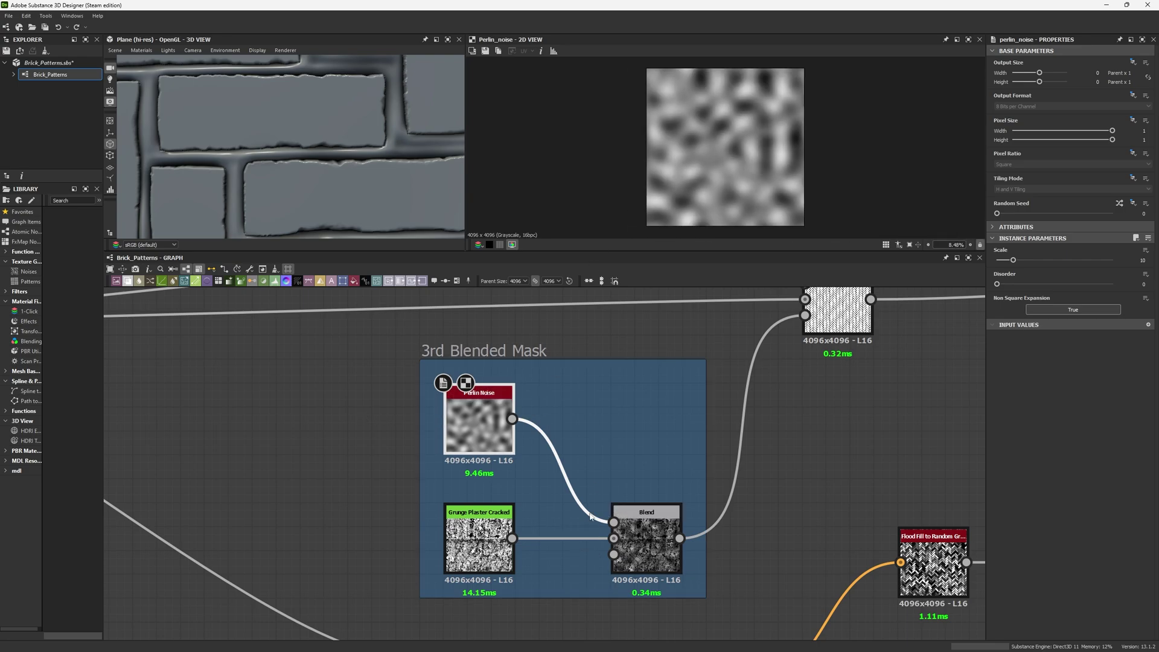
left_click(480, 541)
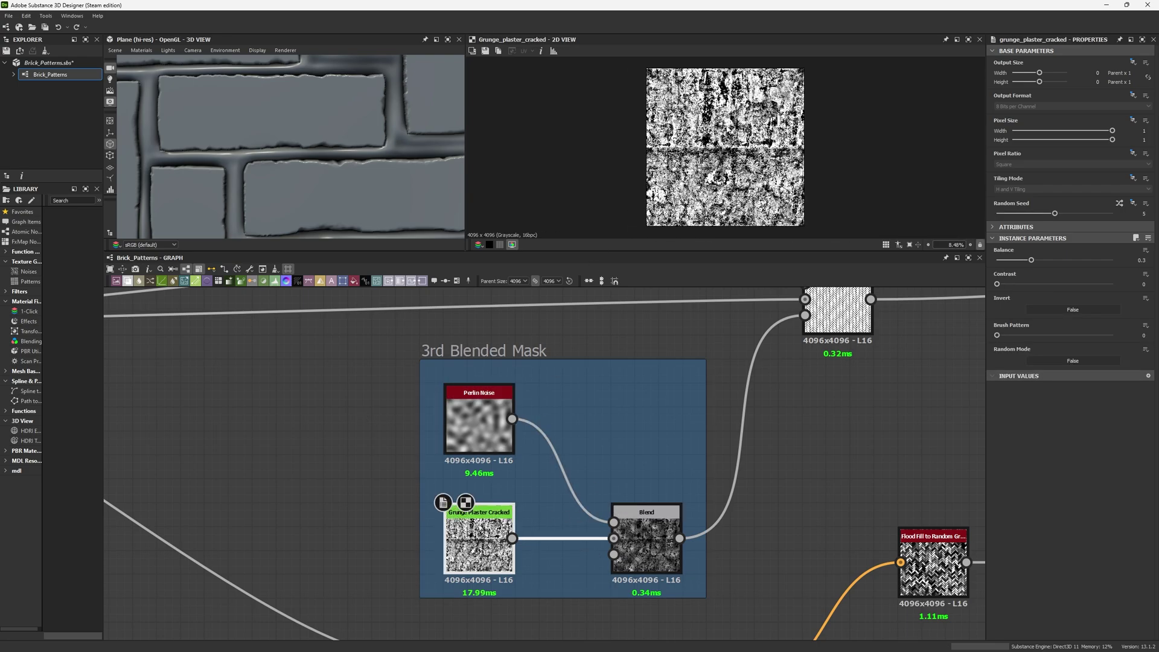
scroll(713, 160, "up", 8)
scroll(845, 437, "down", 5)
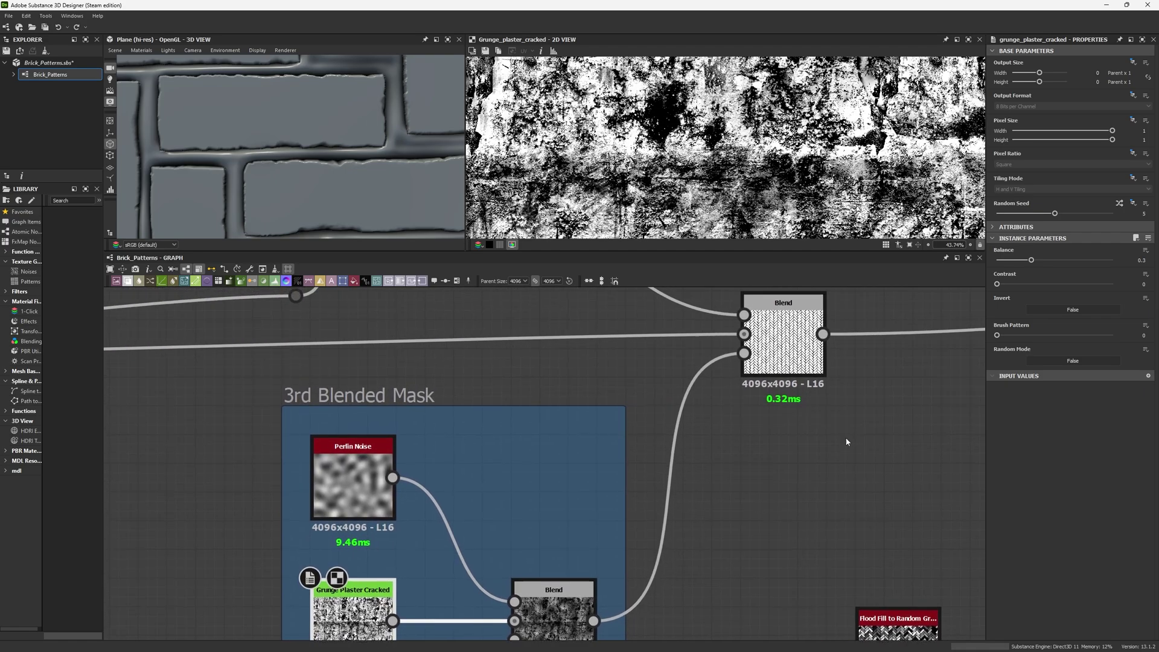
- Inspect the Flood Fill, Flood Fill to Random Grayscale and Histogram Scan nodes that build the random brick mask
middle_click_drag(824, 454, 535, 384)
scroll(516, 486, "up", 3)
left_click(470, 590)
middle_click_drag(506, 483, 493, 459)
scroll(677, 175, "down", 8)
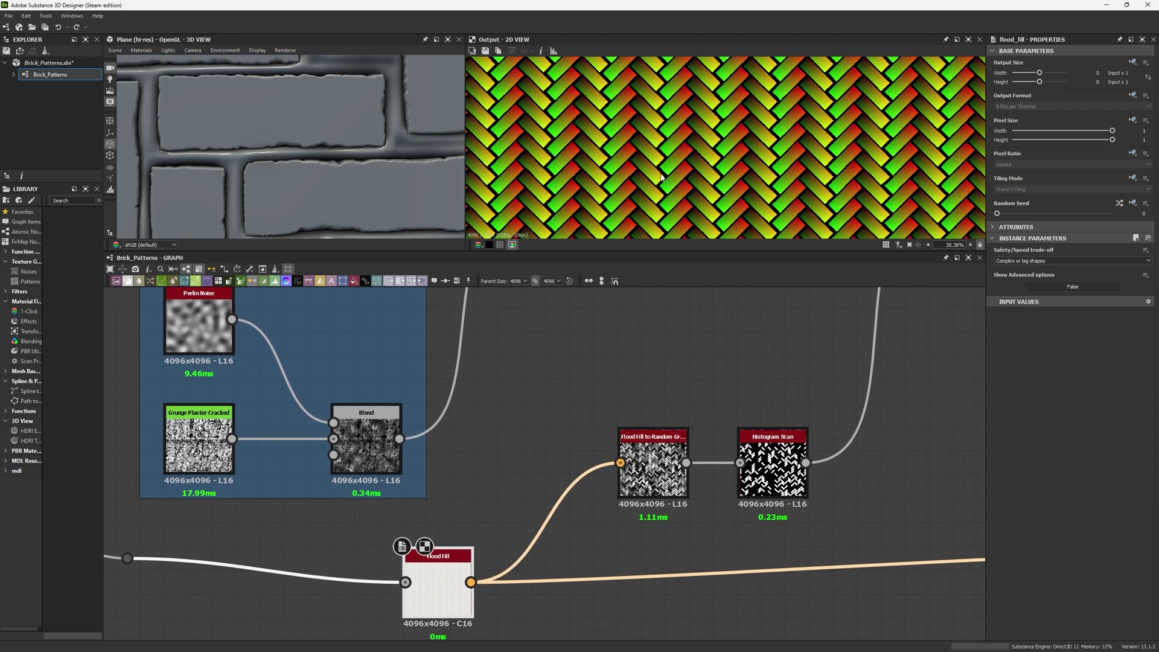
double_click(629, 439)
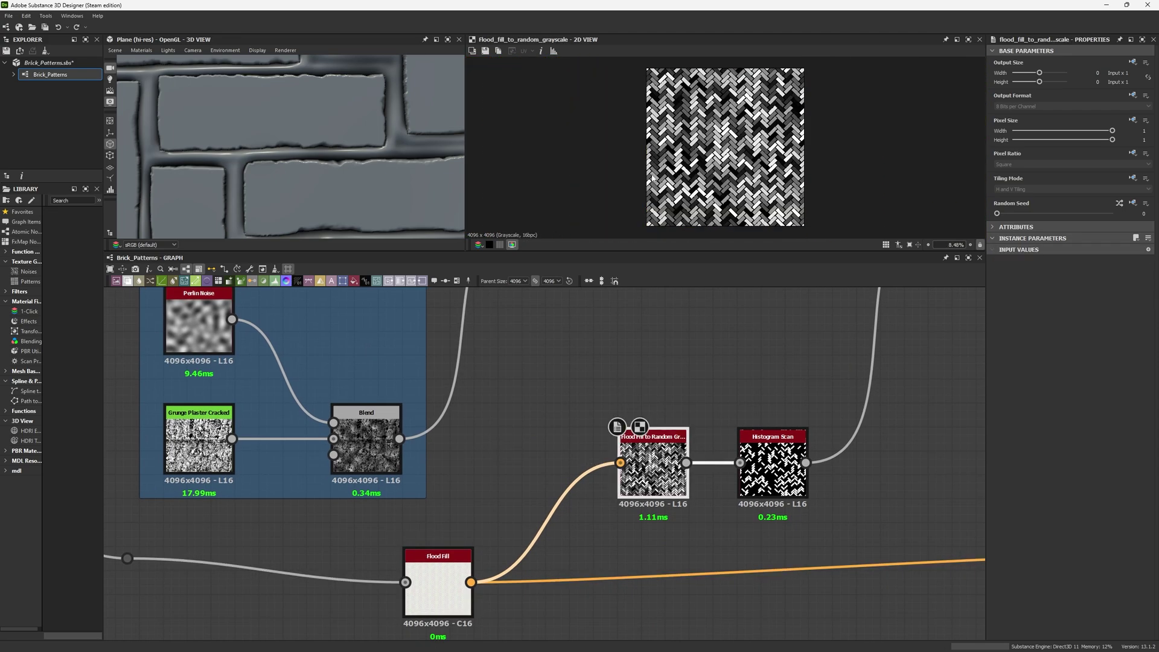
double_click(763, 462)
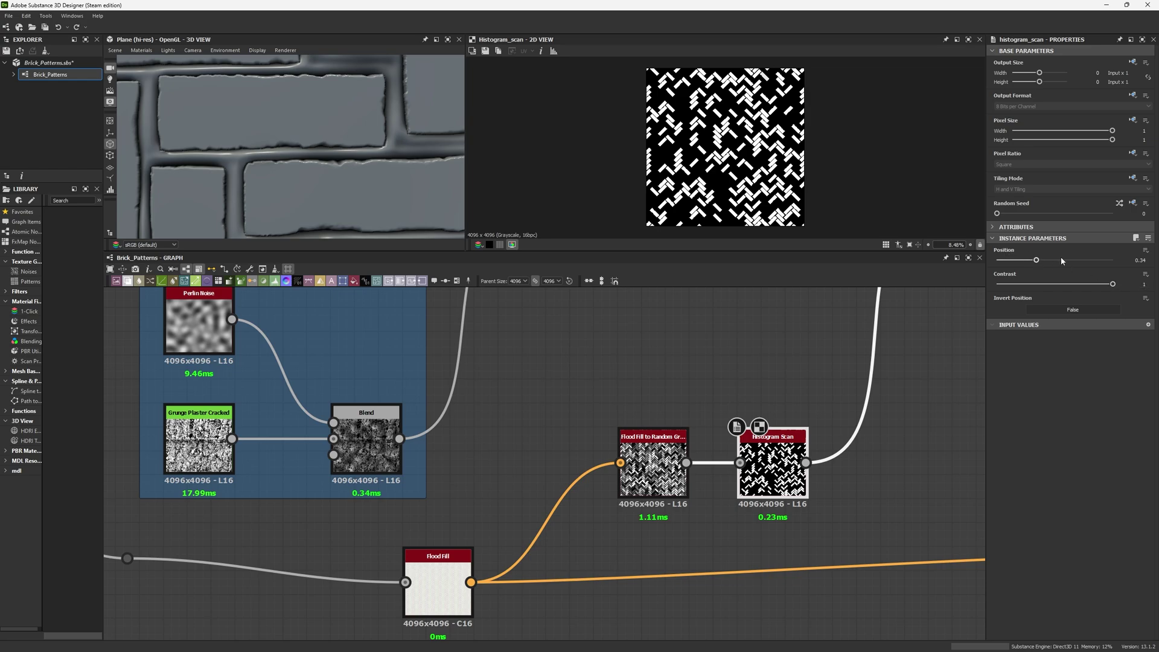
- Trace the Histogram Scan mask to the second Blend node and review that node's connections from the intensity-splitting frame
middle_click_drag(744, 348, 598, 566)
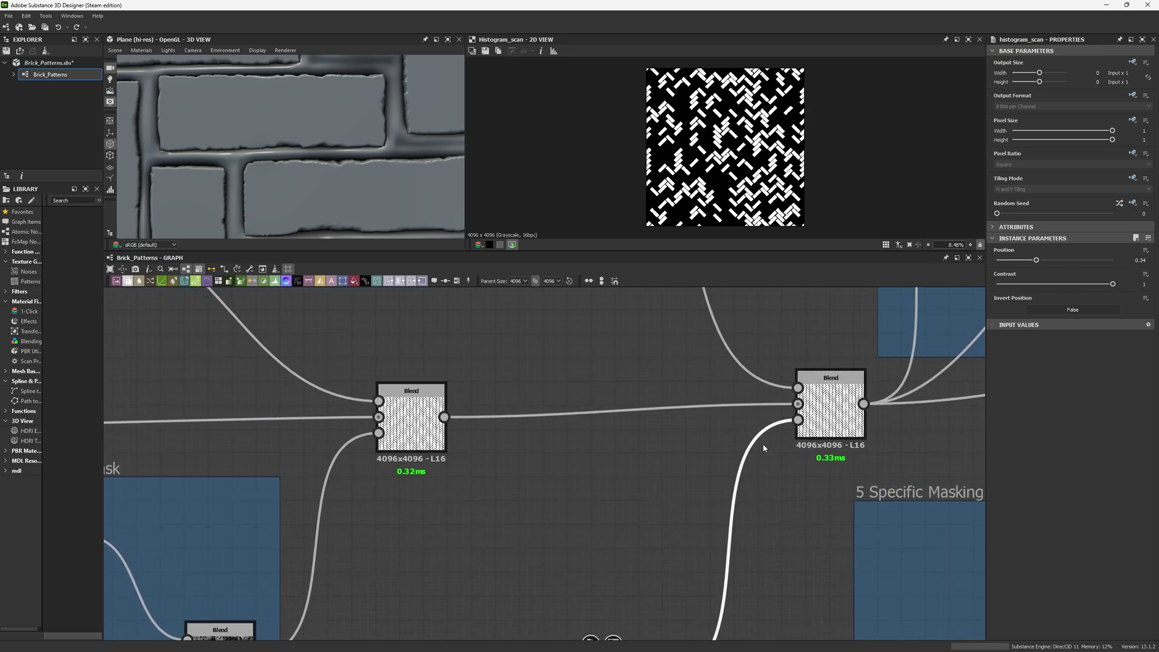
middle_click_drag(696, 447, 734, 371)
scroll(668, 471, "down", 3)
middle_click_drag(668, 471, 691, 535)
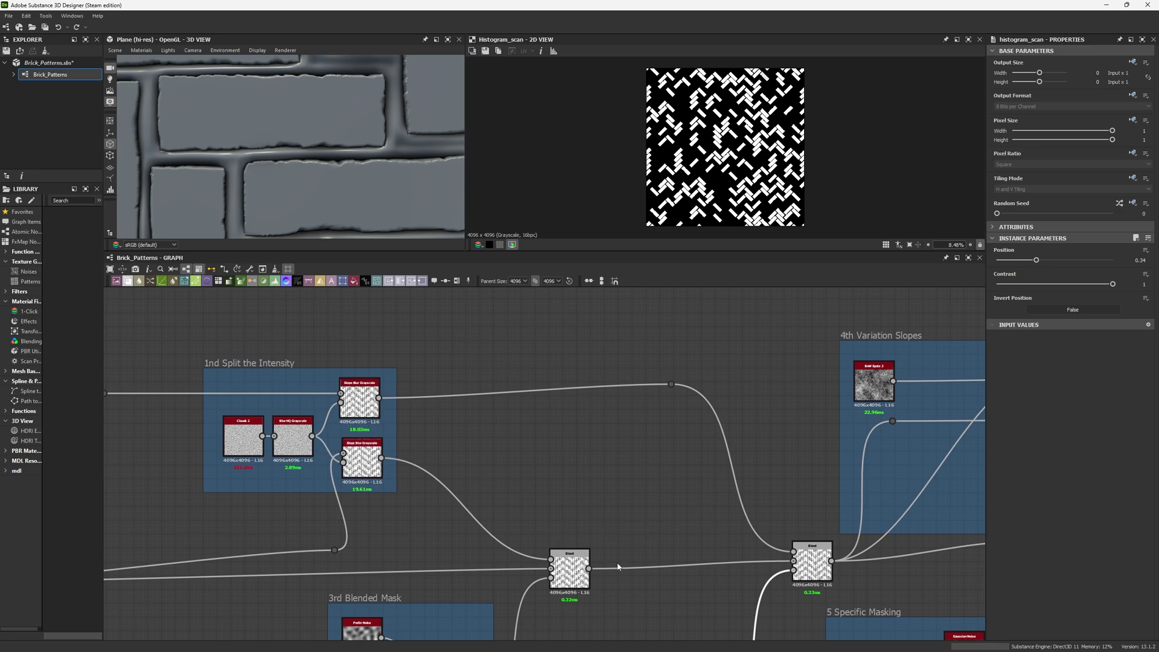
- Try rerouting the second Blend node's outgoing links to the first Blend's output, compare the brick edges in 3D, and undo the rerouting
left_click_drag(832, 561, 588, 568, "shift")
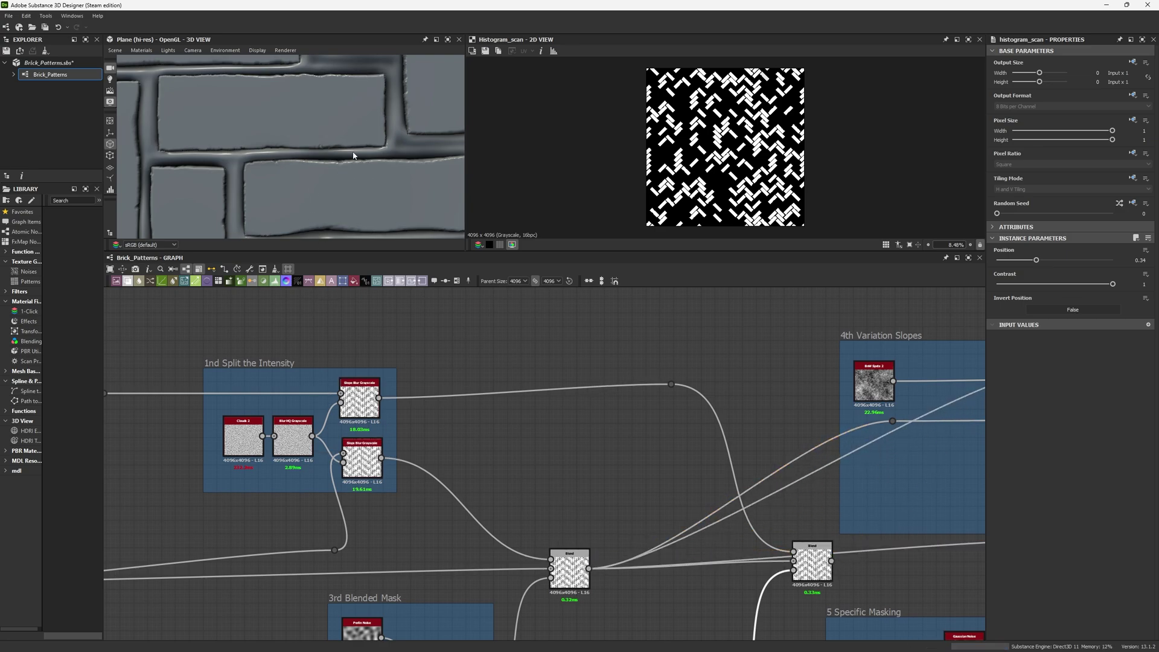
key("ctrl+z")
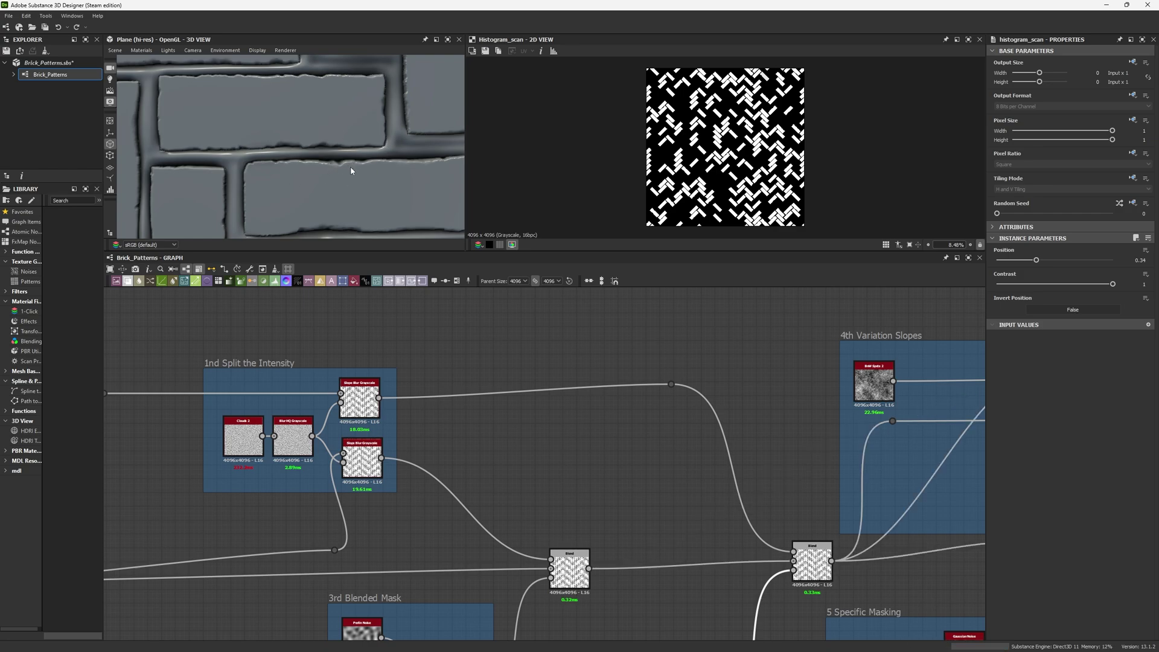
- Try a Position of 0.6 on the Histogram Scan brick mask, undo the change, and save the package
scroll(350, 172, "down", 5)
middle_click_drag(846, 598, 862, 460)
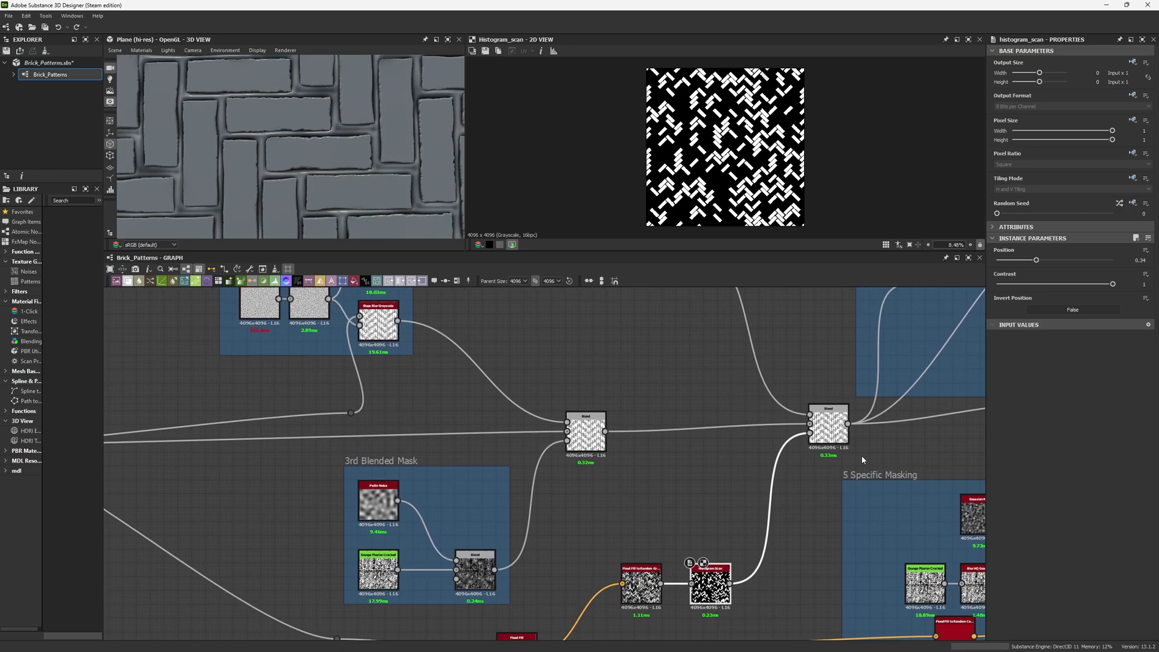
left_click(1061, 261)
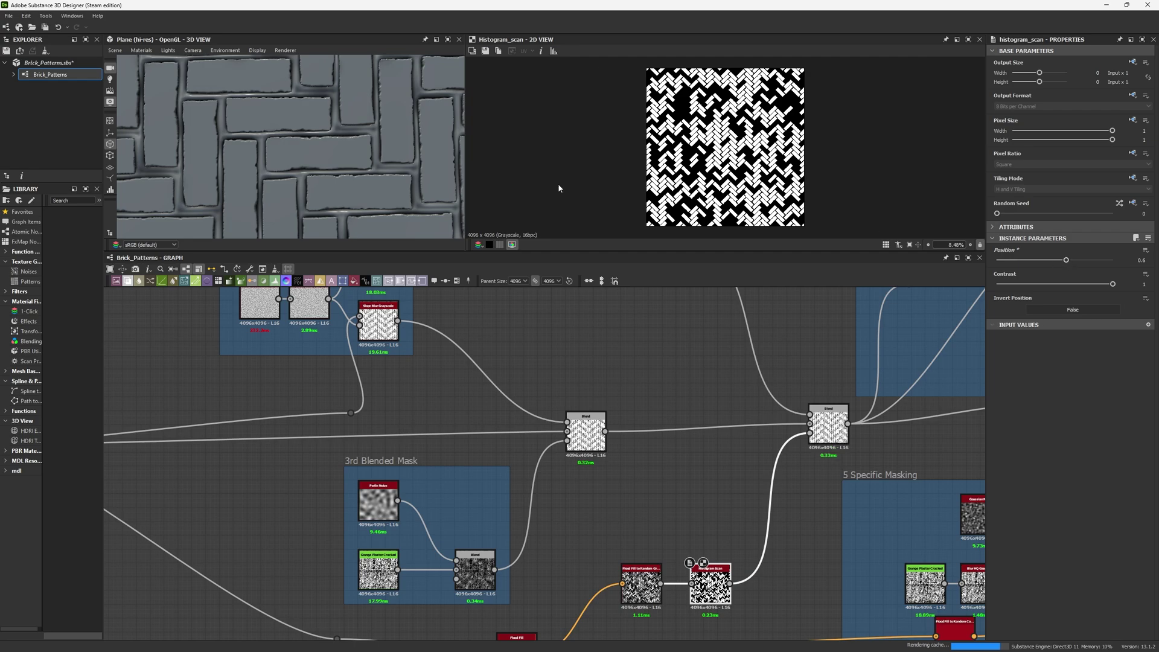
key("ctrl+z")
key("ctrl+s")
- Add a dot on the link into the upper Slope Blur Grayscale of 4th Variation Slopes, place it above BnW Spots 2, and lower the Blend node slightly
middle_click_drag(709, 367, 338, 544)
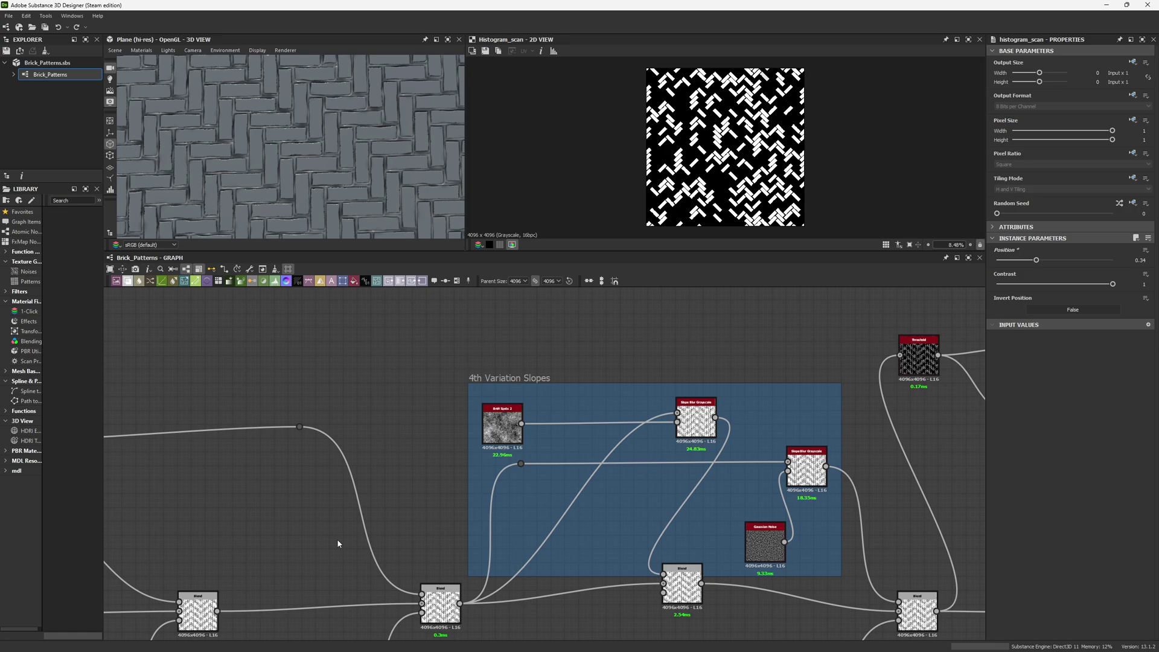
scroll(319, 504, "down", 5)
scroll(440, 438, "up", 5)
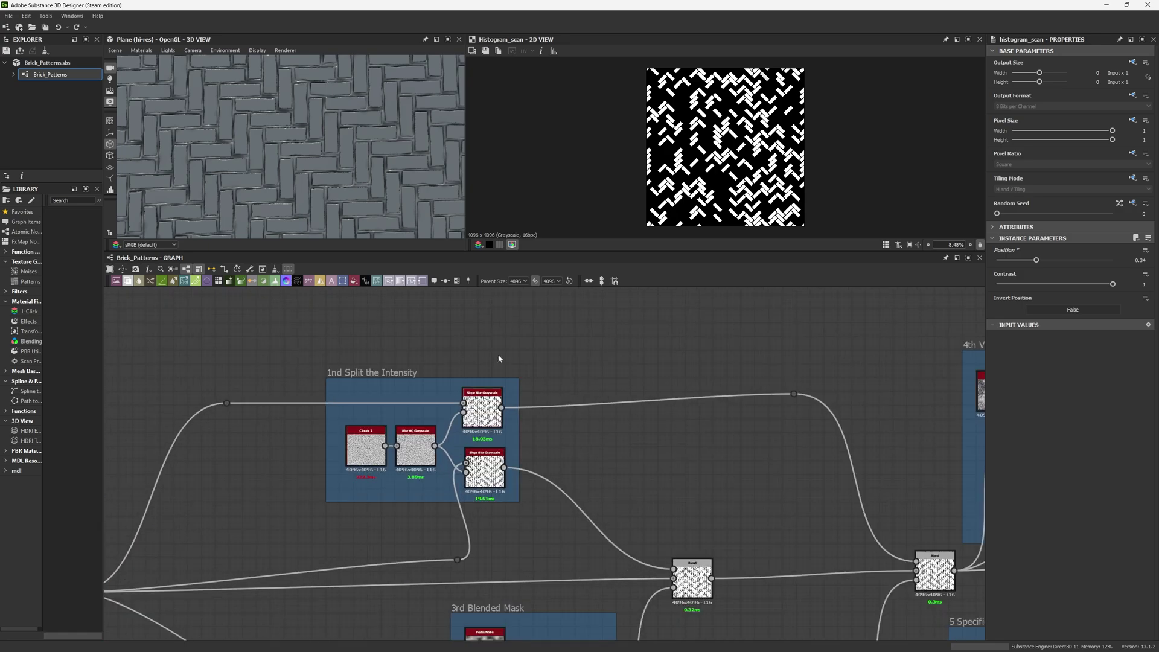
middle_click_drag(907, 458, 395, 432)
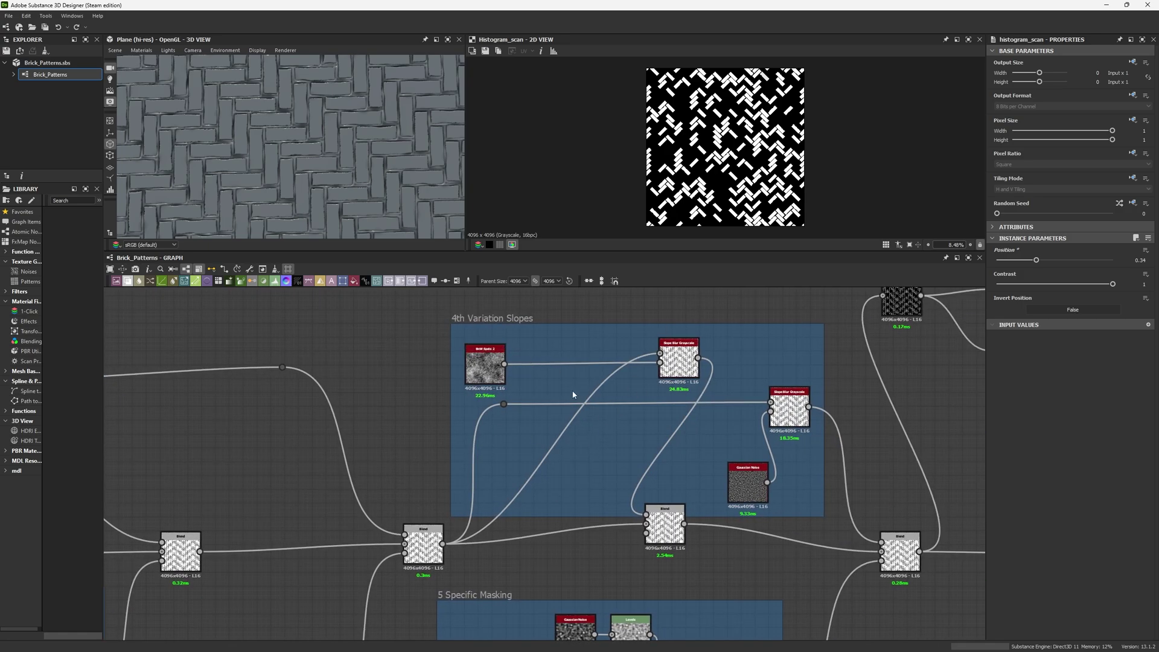
middle_click_drag(570, 391, 509, 421)
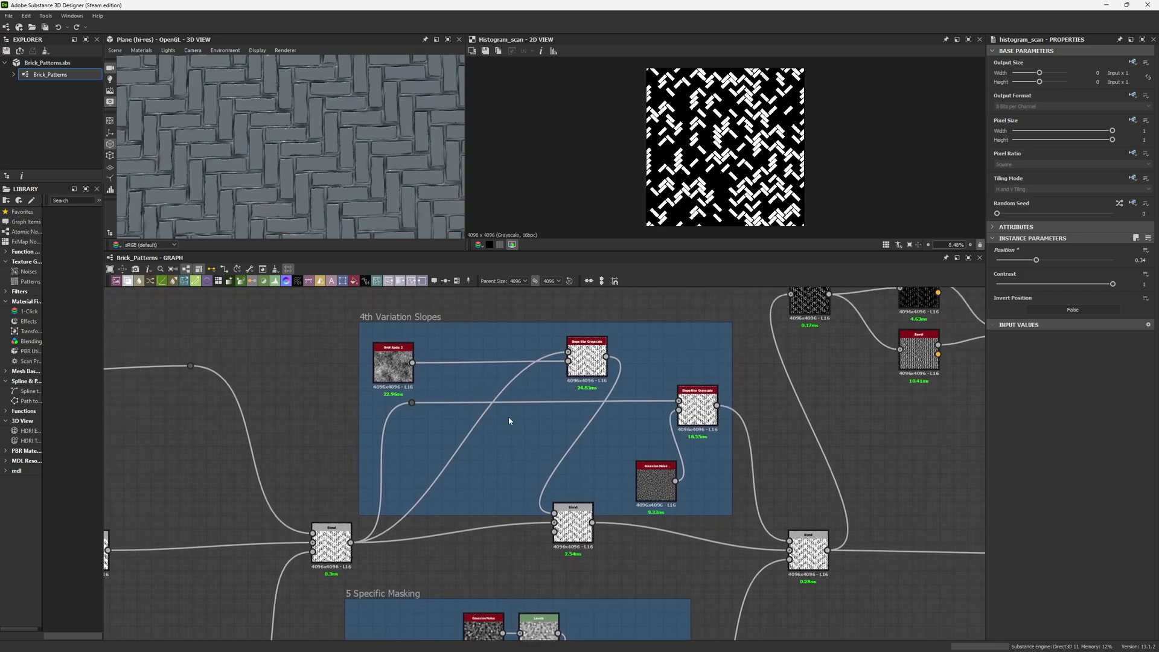
scroll(504, 387, "up", 2)
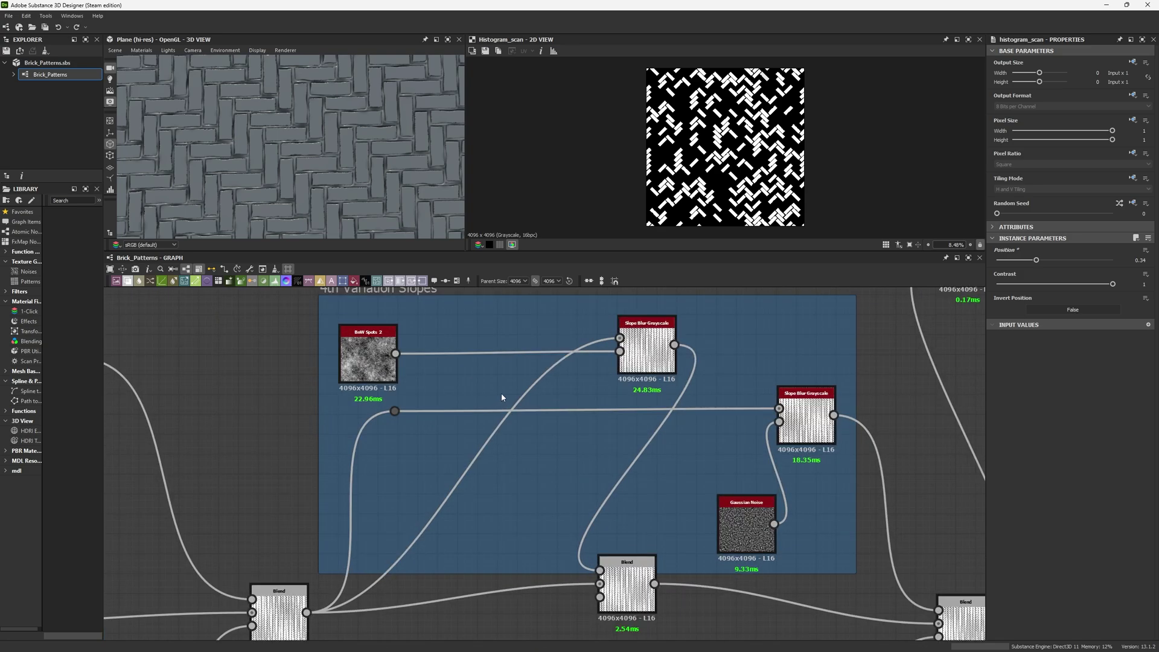
left_click(501, 391, "alt")
left_click_drag(524, 394, 335, 332)
left_click(609, 573)
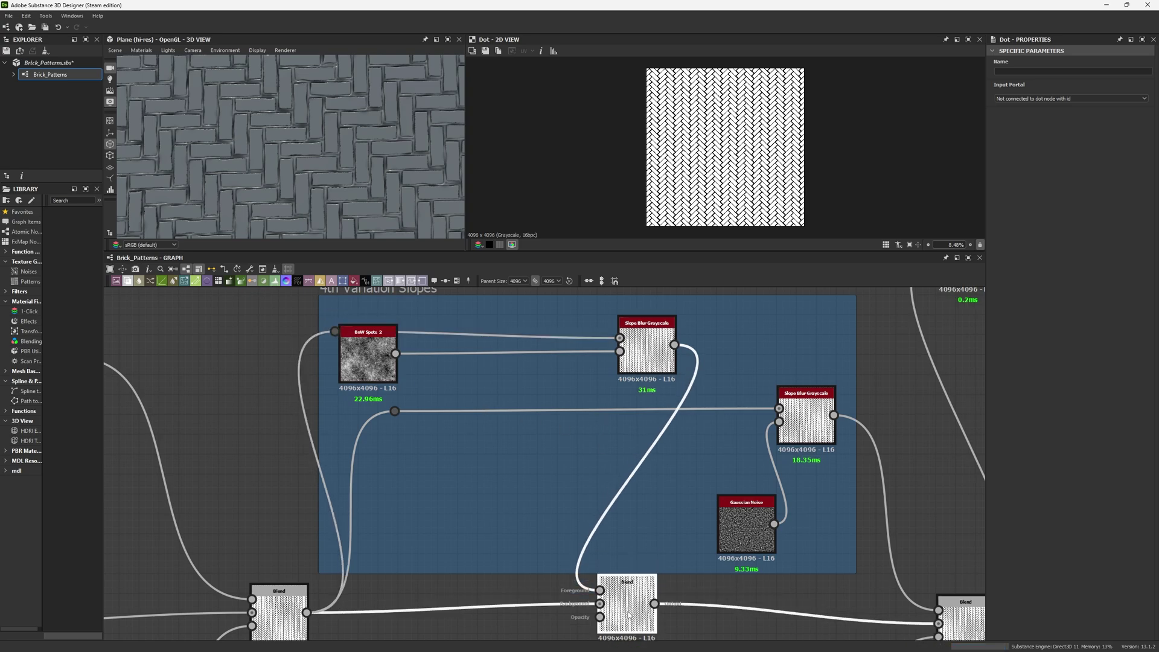
left_click_drag(608, 573, 608, 594)
- Reposition BnW Spots 2 between the dot and the upper Slope Blur Grayscale, and preview both nodes' outputs and settings
scroll(319, 144, "up", 8)
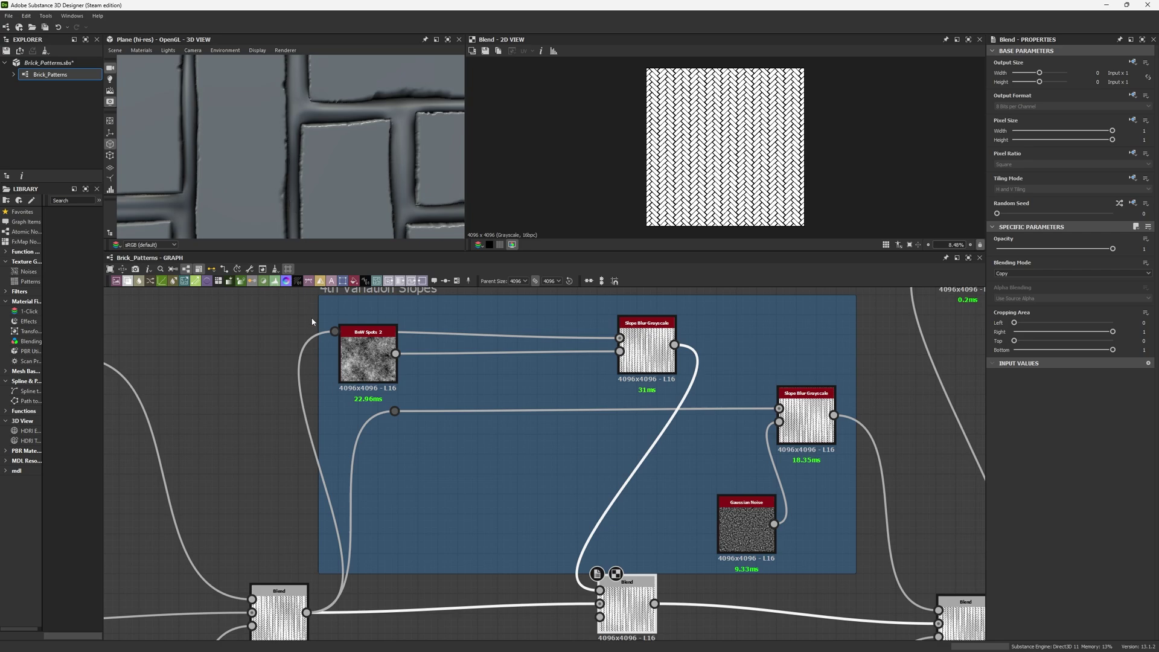
left_click_drag(364, 369, 543, 380)
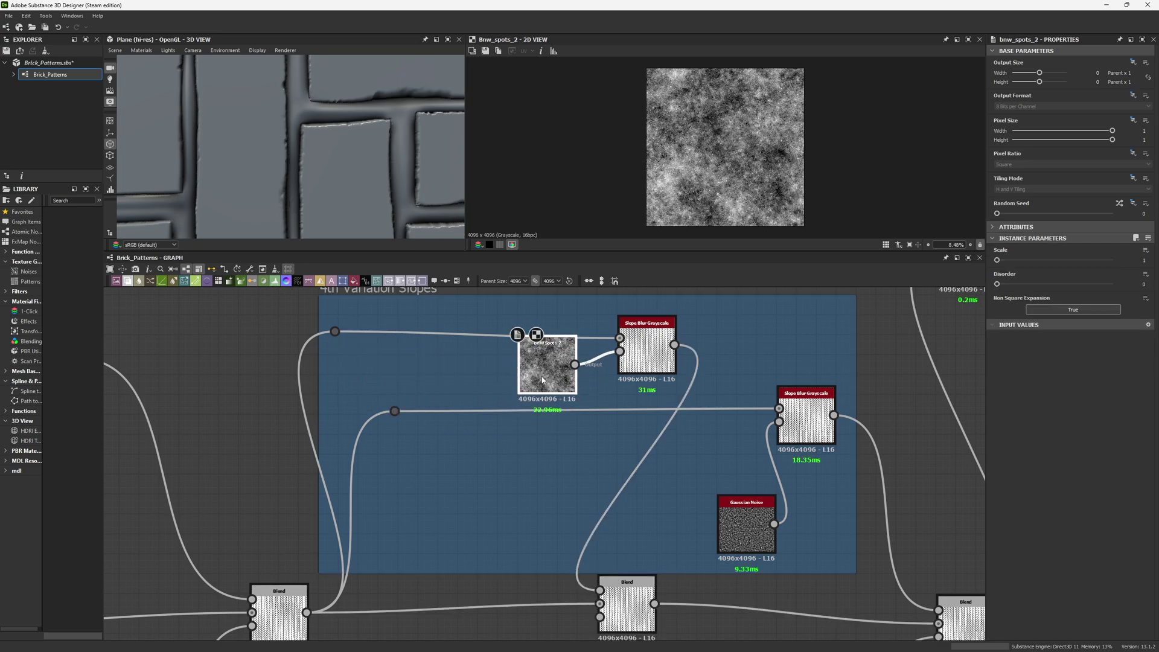
left_click(665, 359)
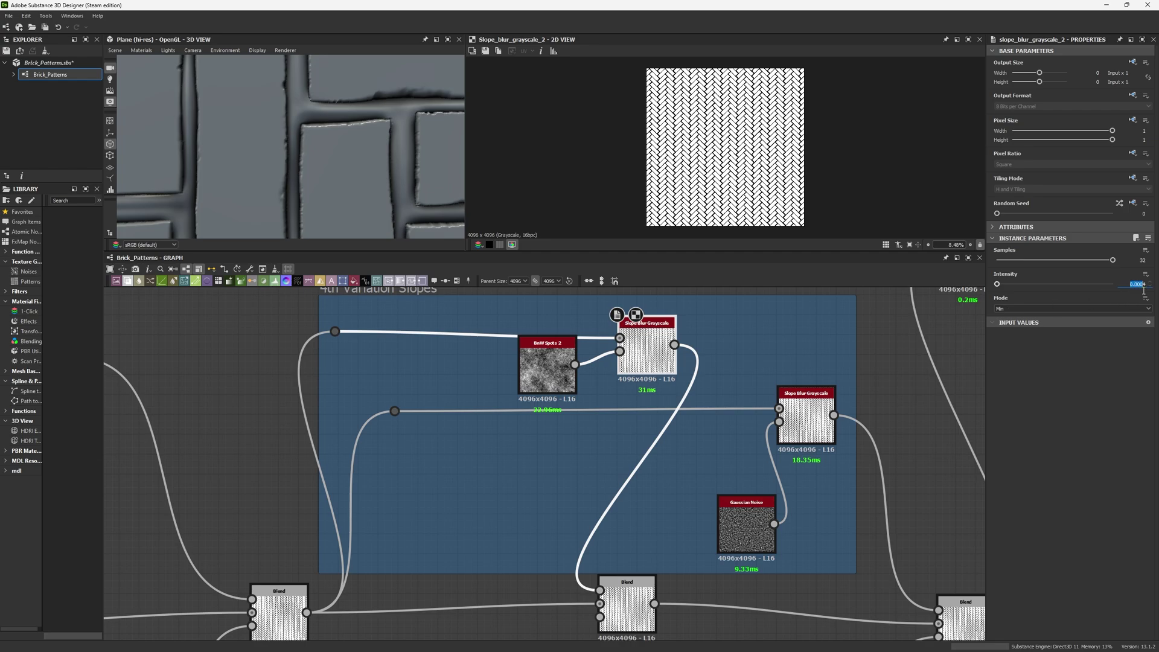
left_click_drag(551, 371, 449, 381)
double_click(450, 382)
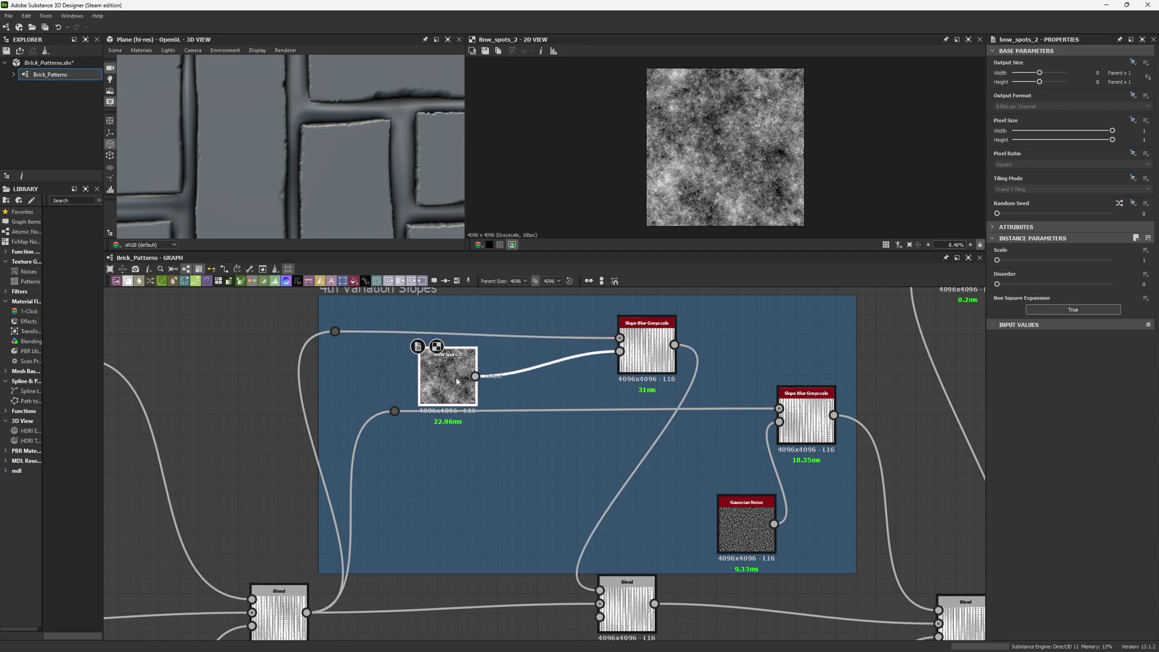
double_click(647, 357)
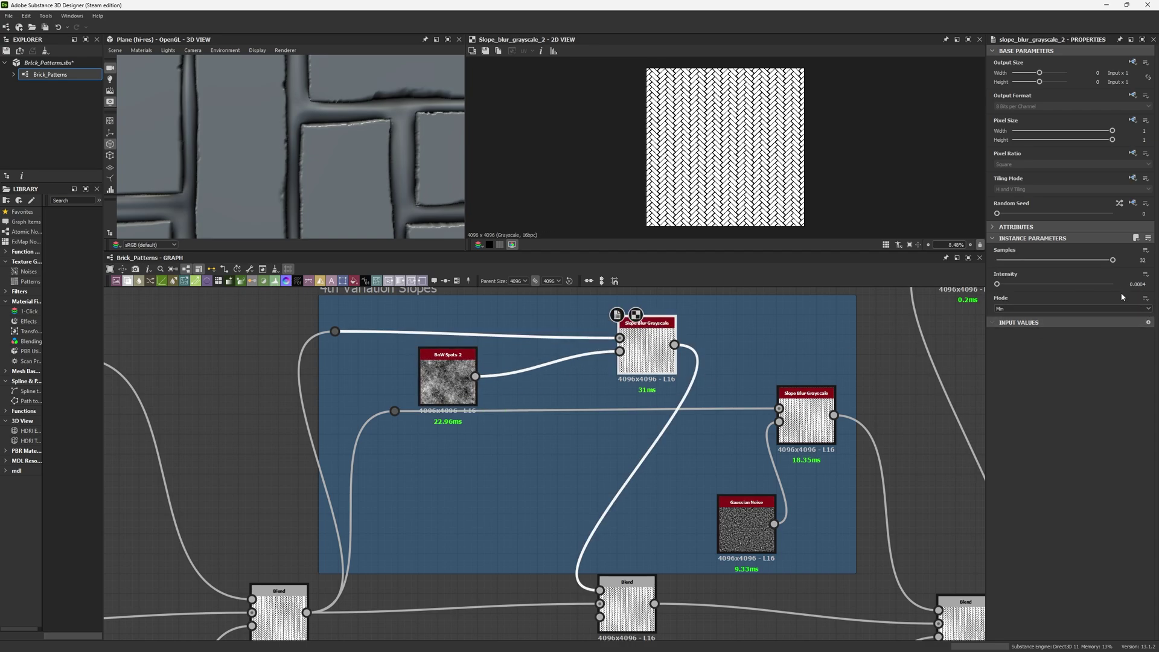
- Try an Intensity of 0.1 on the upper Slope Blur Grayscale, examine the brick surfaces in 3D, and undo the change
left_click(1138, 284)
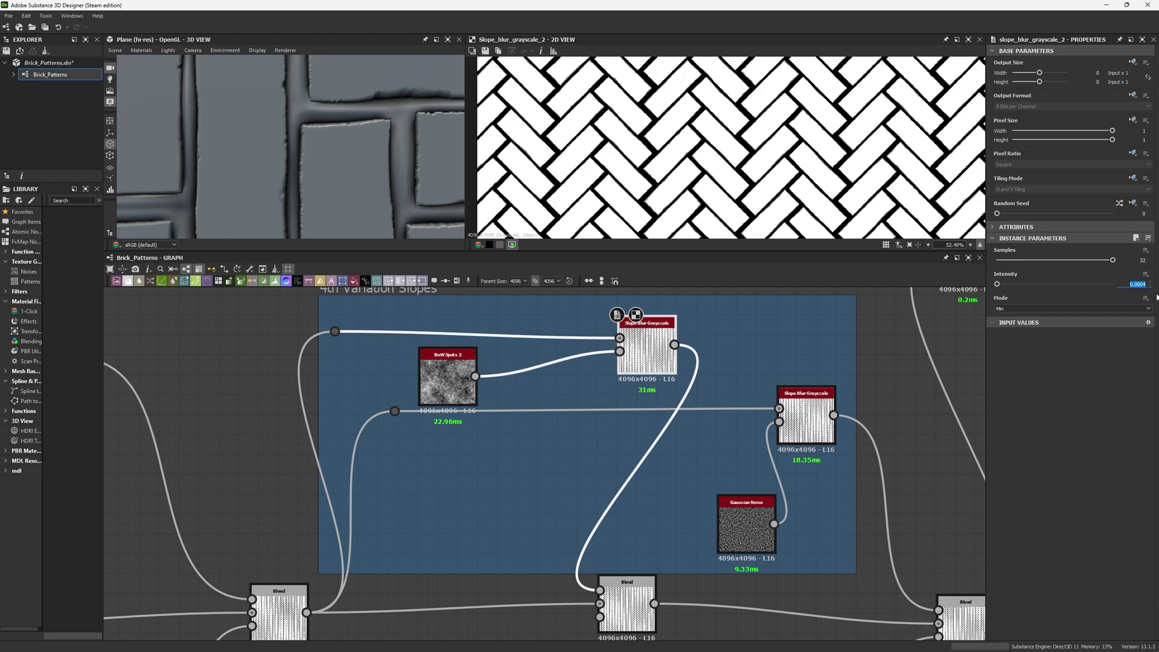
type(".21")
key("Return")
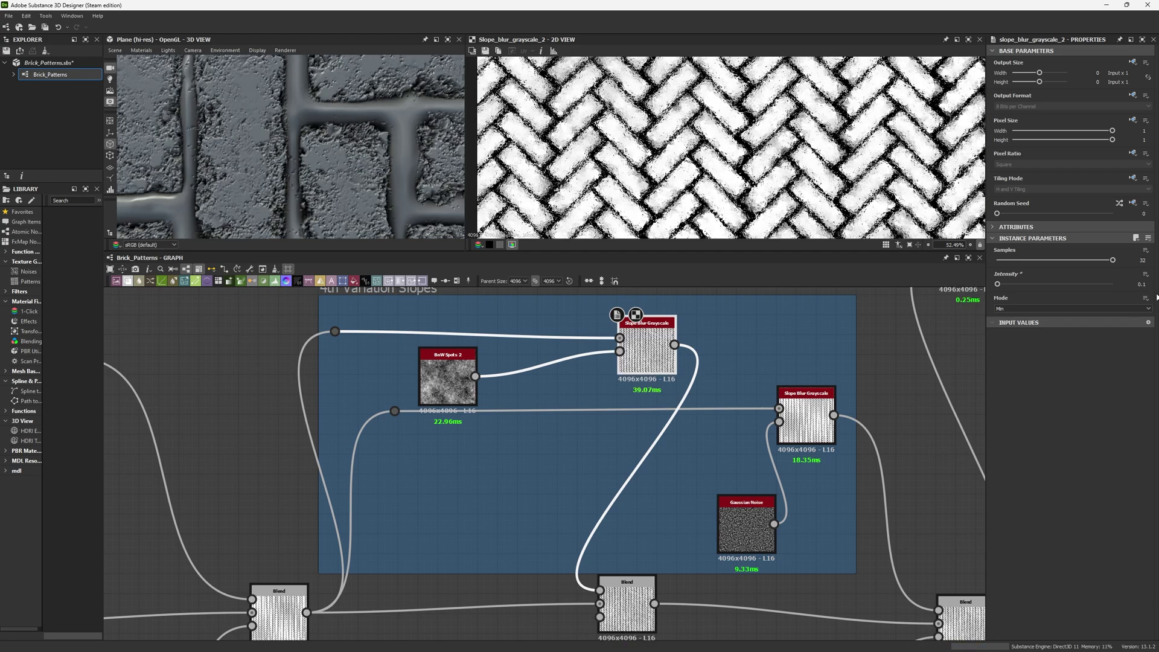
scroll(365, 151, "down", 5)
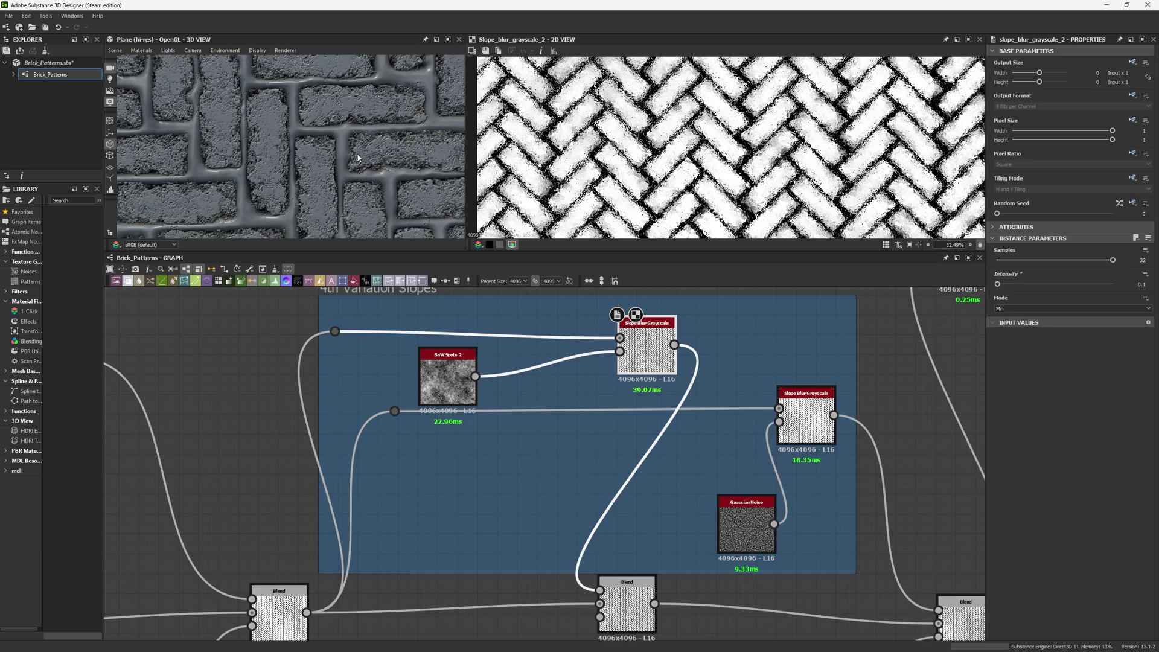
scroll(366, 150, "up", 5)
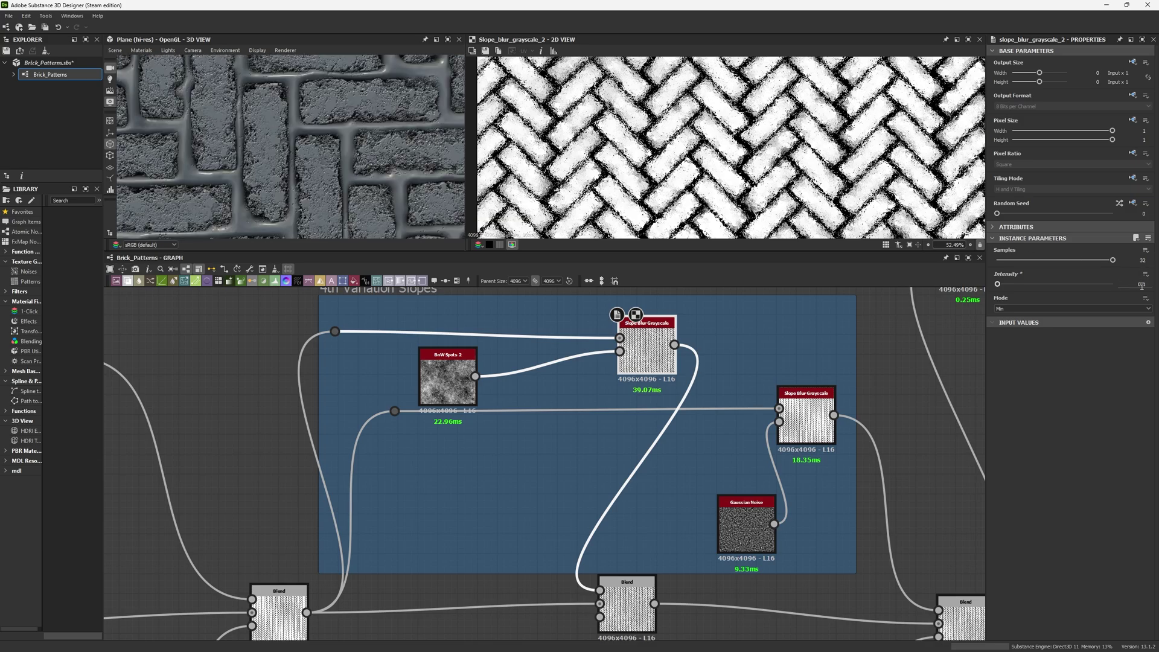
key("ctrl+z")
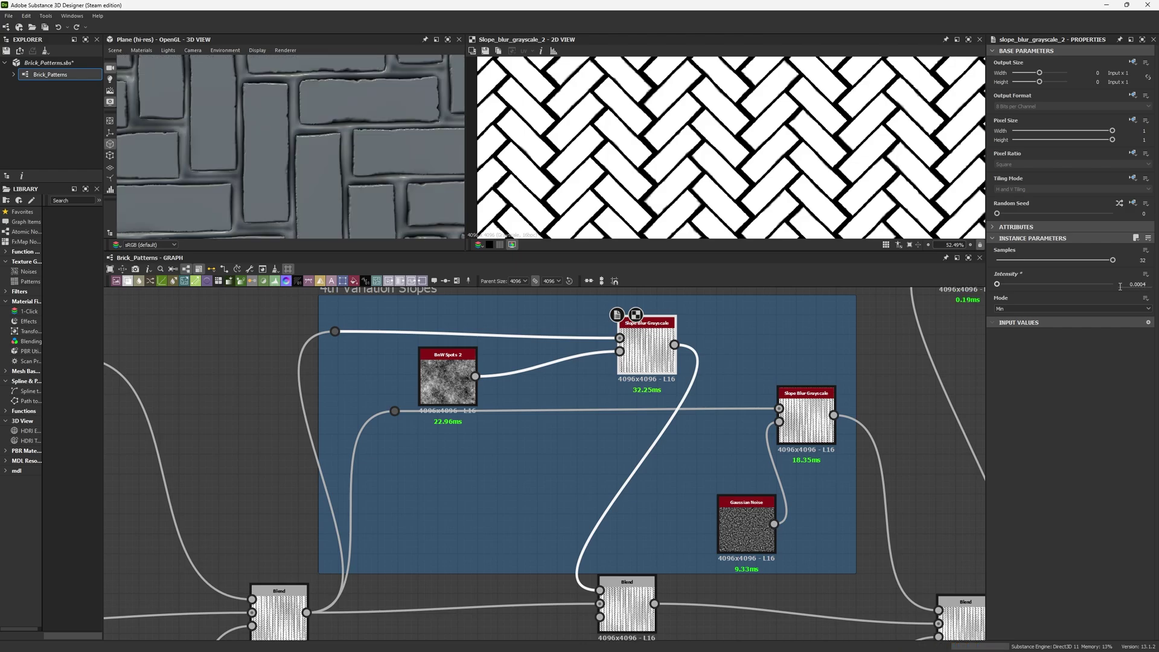
- Test the upper Slope Blur Grayscale's Intensity again from 0.1 downwards, settle on 0.001, and check the brick edges in 3D
double_click(1120, 286)
type(".1")
key("Return")
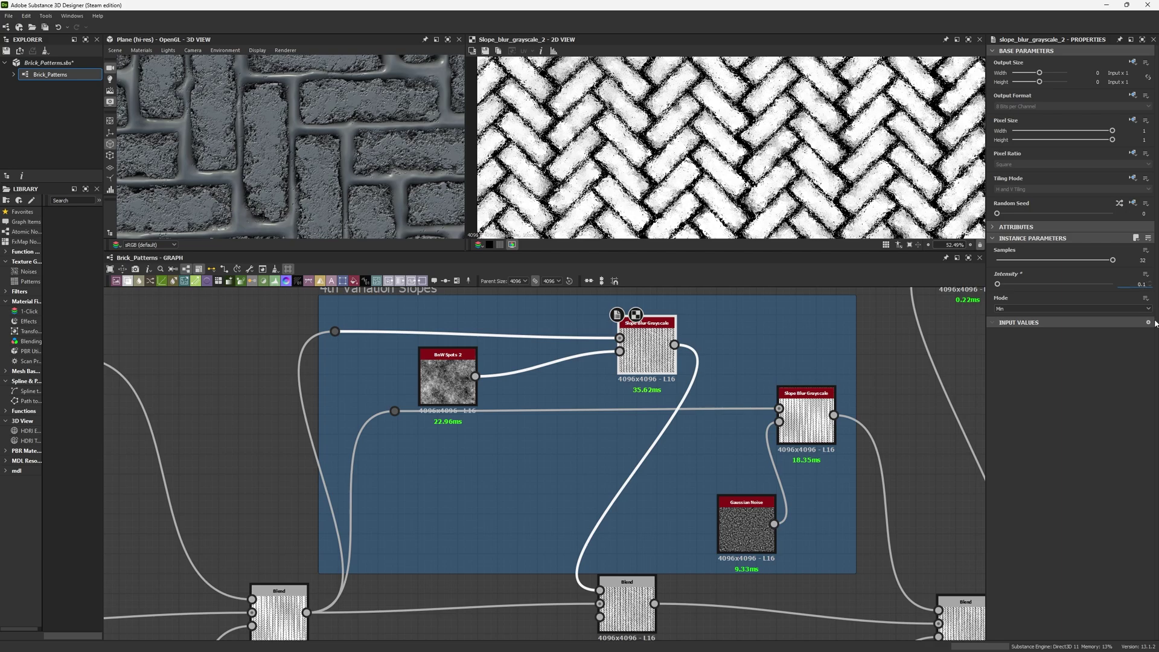
type("0")
key("Return")
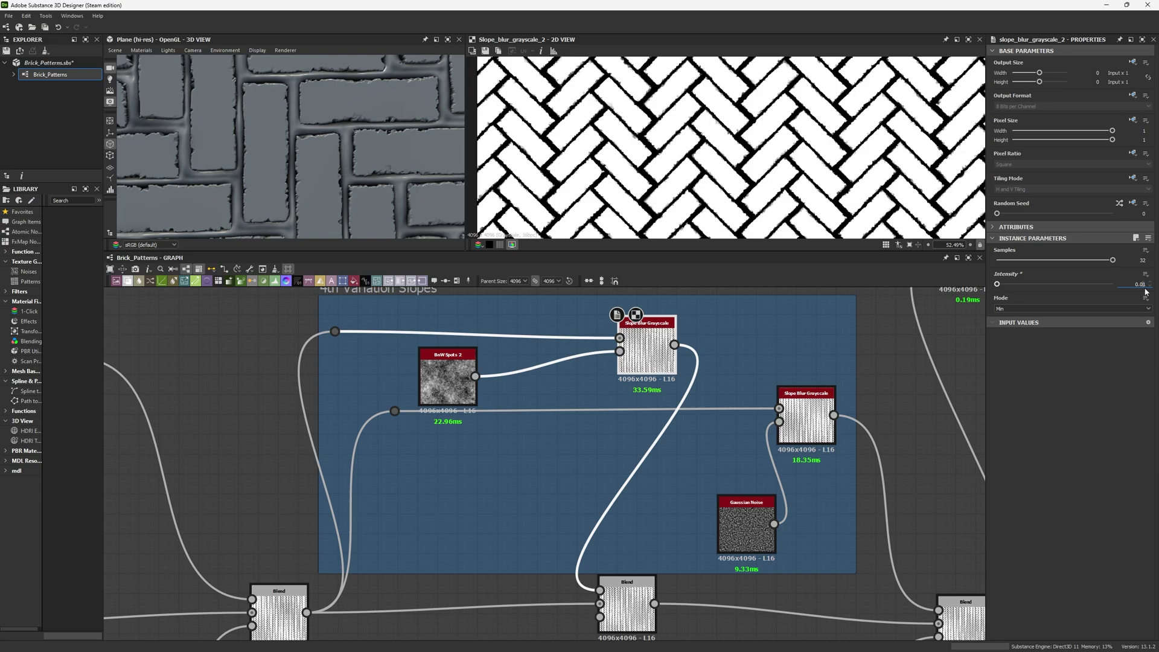
key("Return")
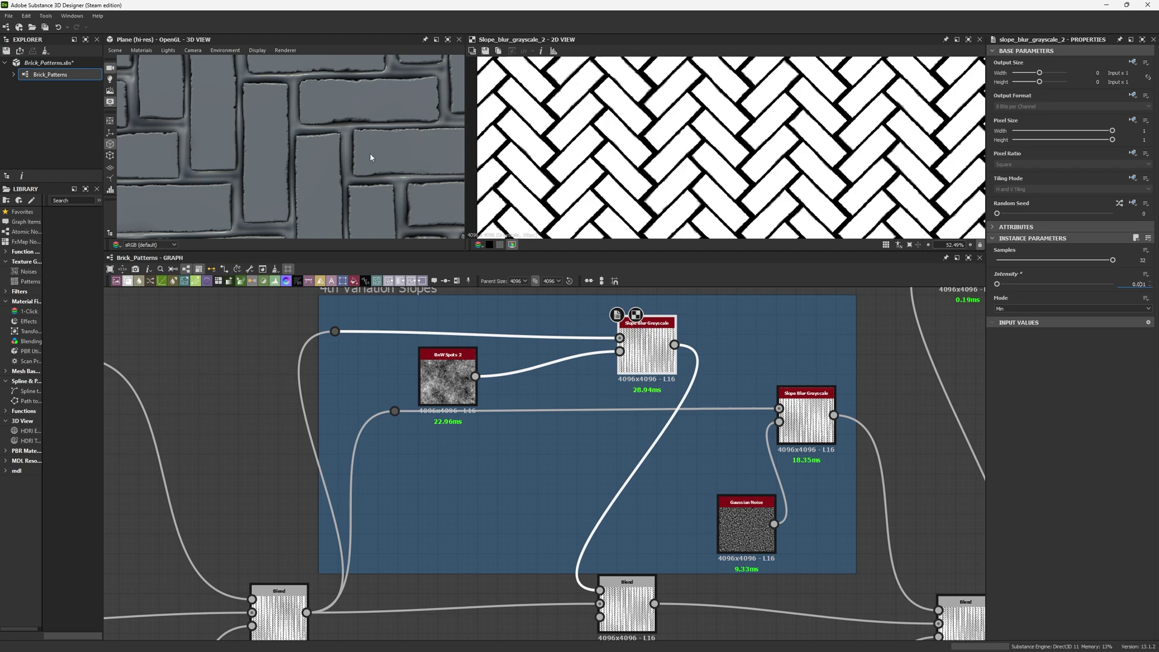
scroll(377, 169, "down", 2)
middle_click_drag(380, 176, 334, 165)
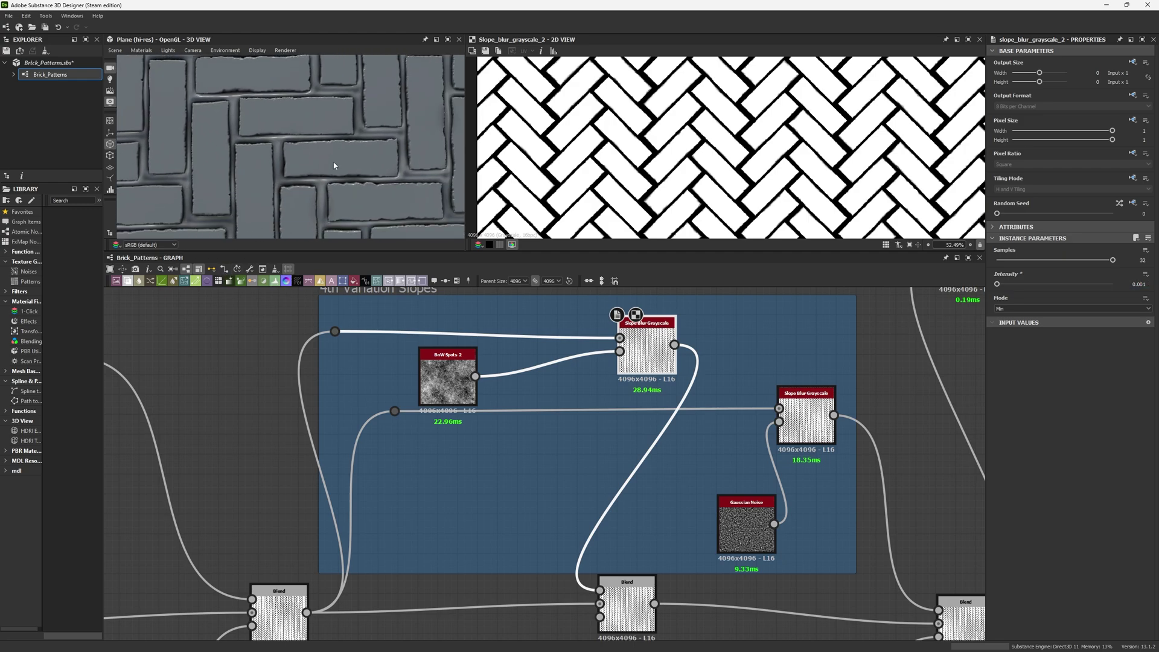
scroll(336, 165, "down", 2)
- Add a Perlin Noise node in the empty graph area below the 3rd Blended Mask and 5 Specific Masking frames
middle_click_drag(442, 503, 462, 373)
scroll(543, 541, "down", 4)
middle_click_drag(533, 538, 542, 337)
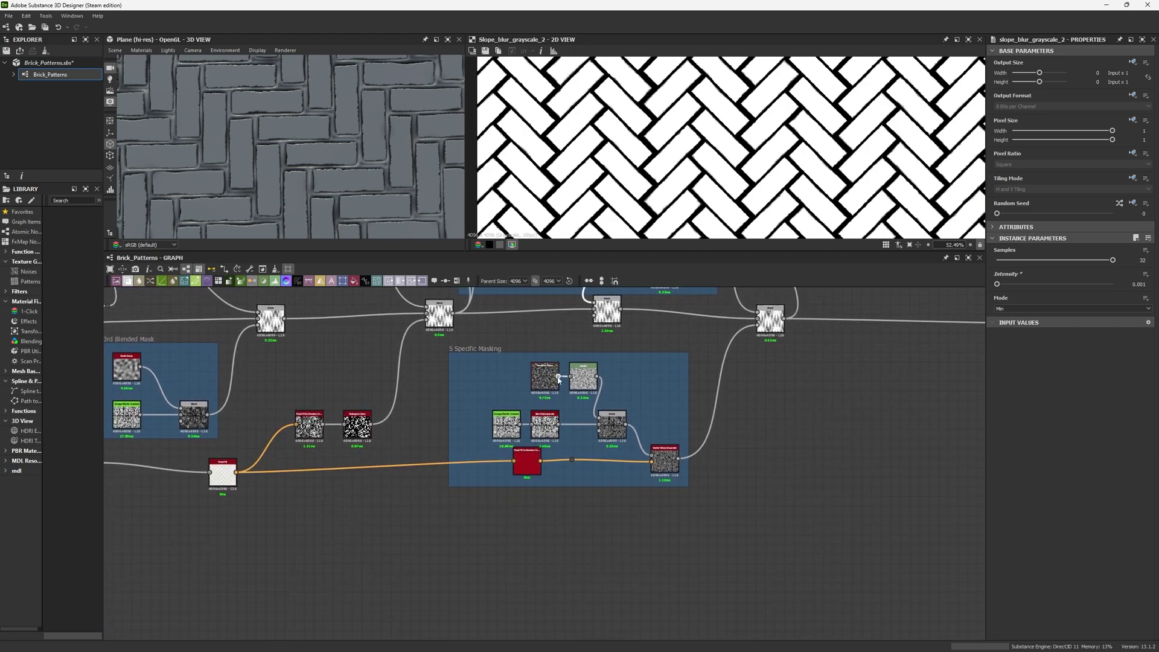
middle_click_drag(416, 548, 515, 512)
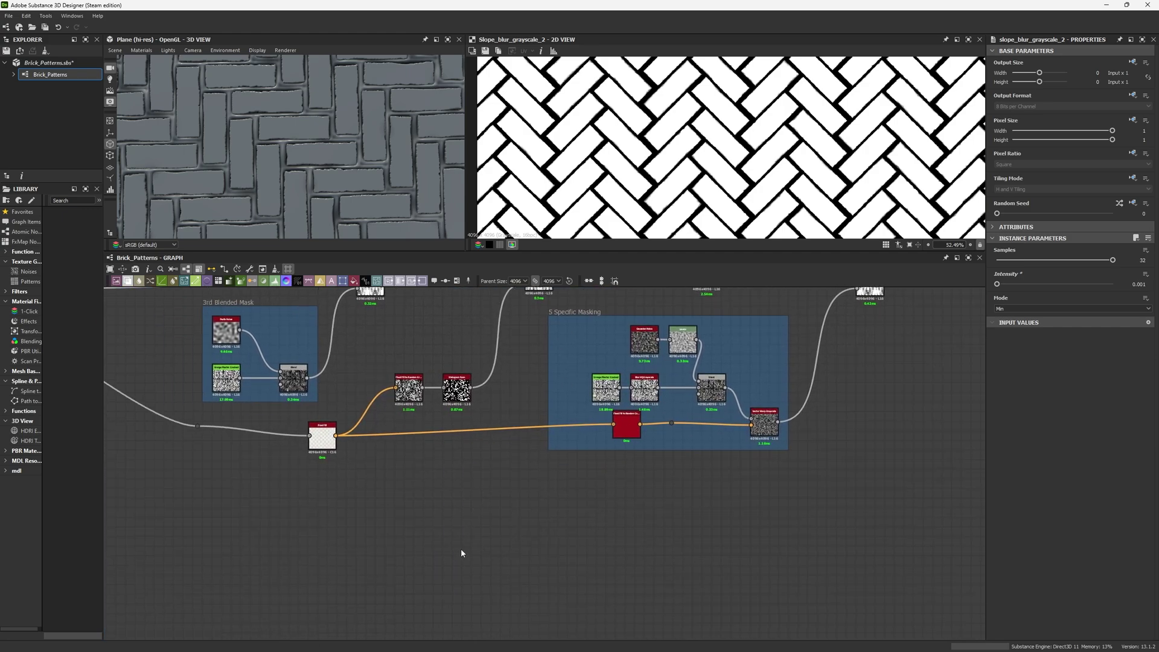
key("space")
type("perlin")
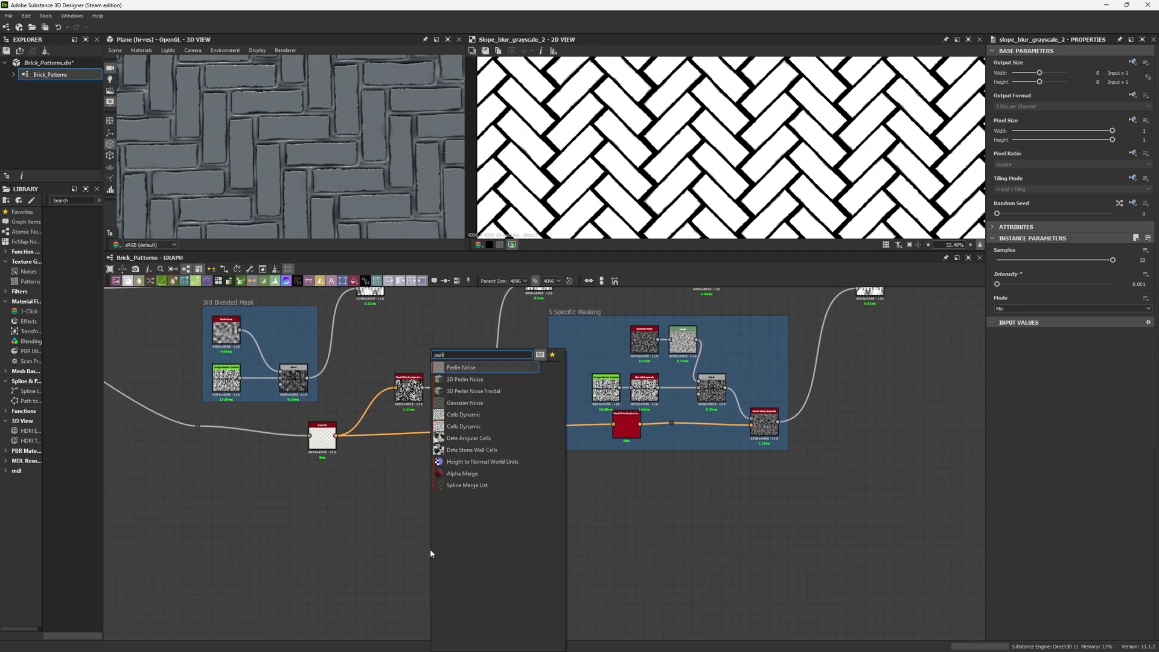
key("Return")
scroll(461, 559, "up", 3)
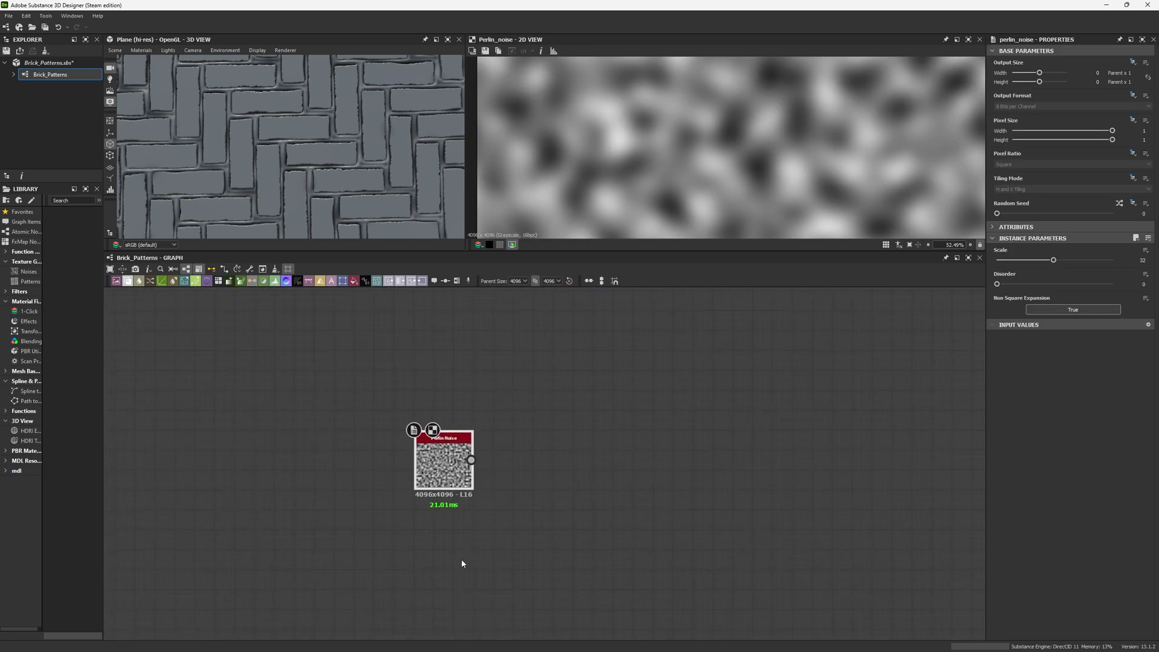
- Add a Gaussian Noise node and place it directly above the new Perlin Noise node
key("space")
type("gau")
key("Return")
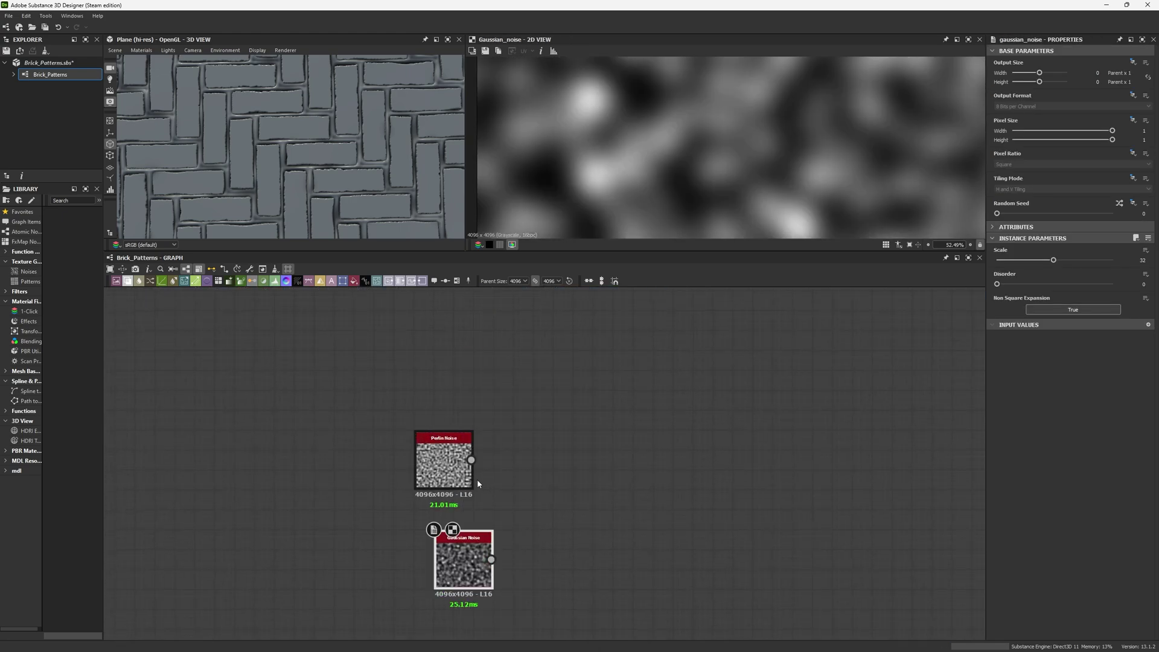
left_click_drag(450, 540, 449, 366)
- Preview the new Perlin Noise node and set its Scale to 11
left_click(444, 462)
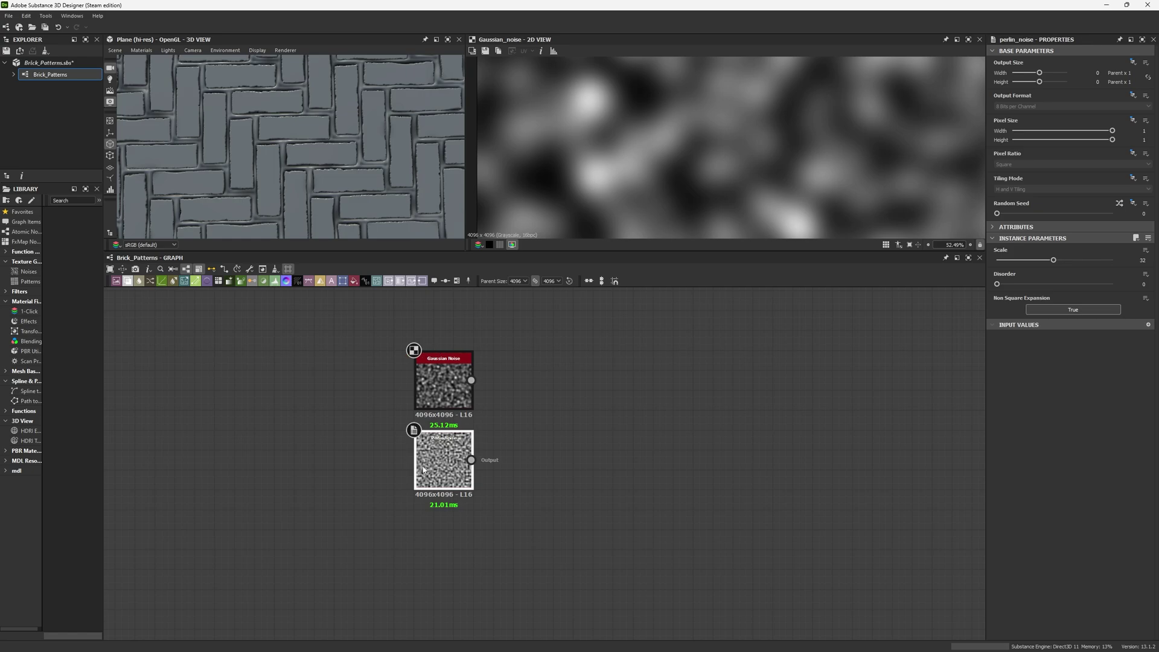
double_click(424, 469)
left_click_drag(1049, 265, 1016, 260)
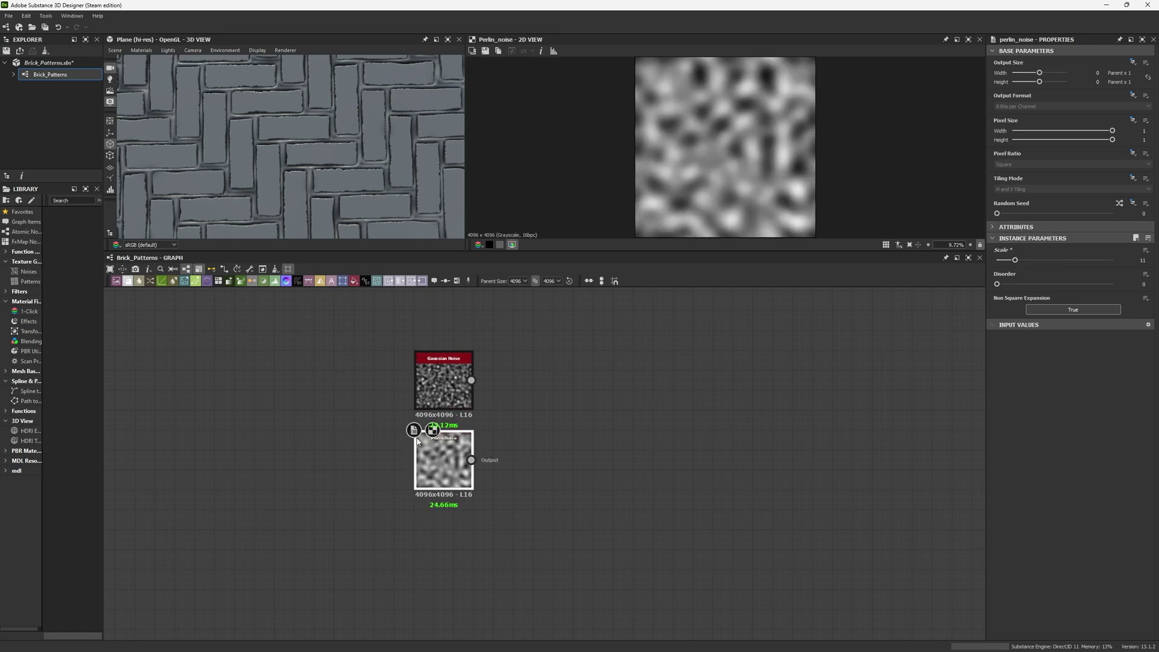
- Add a Blend node with Perlin Noise as its background and Gaussian Noise as its foreground
key("space")
left_click(446, 381)
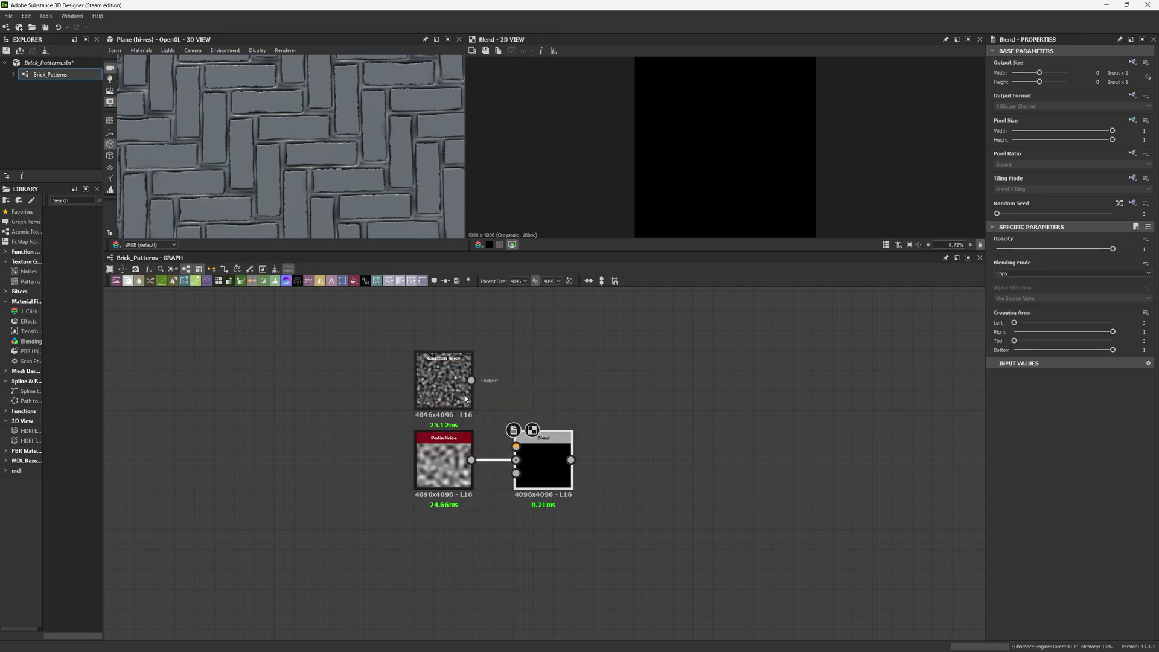
left_click_drag(472, 381, 538, 441)
- Set the new Blend node's Blending Mode to Multiply and its Opacity to 0.51
left_click(1012, 273)
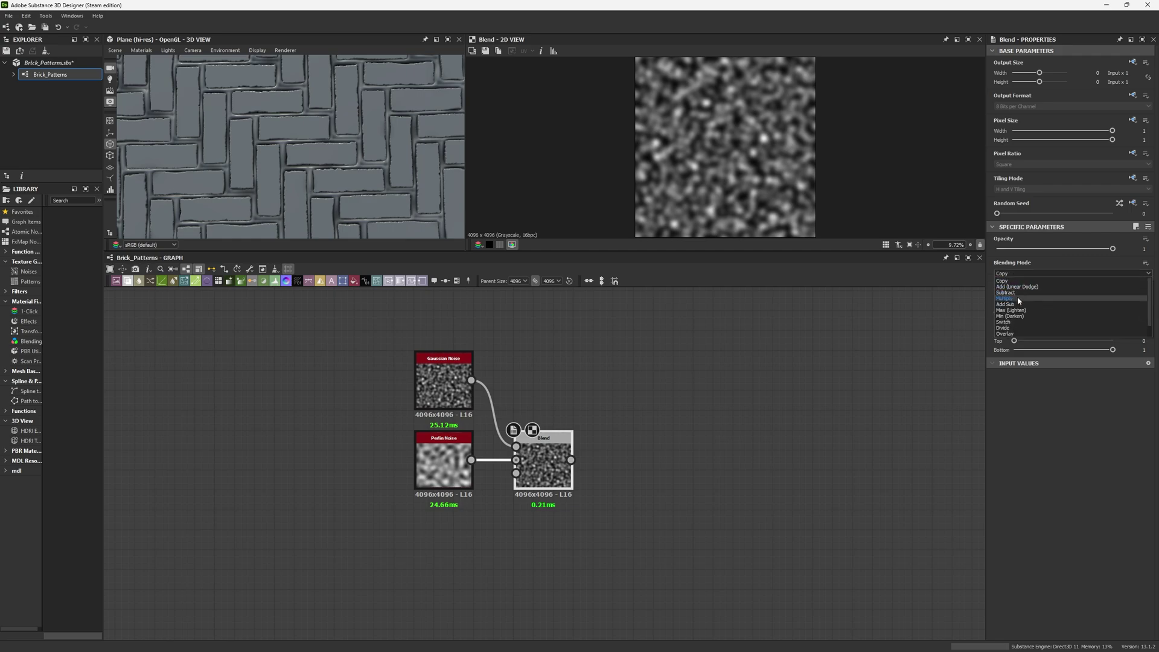
left_click(1017, 296)
left_click(1057, 252)
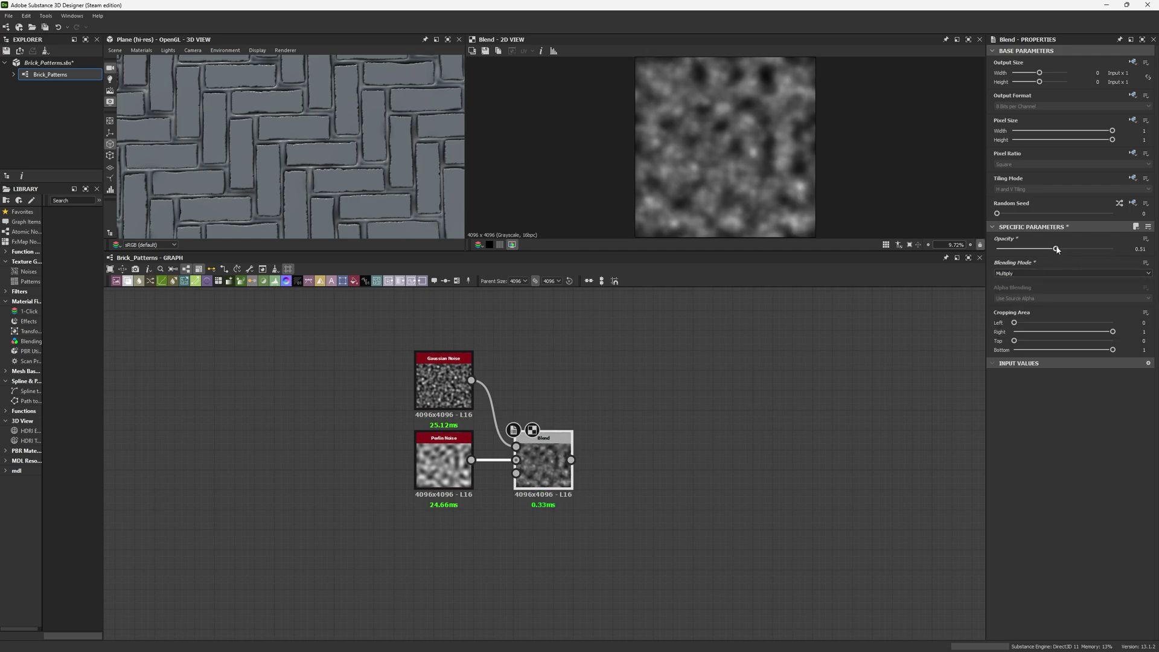
- Set the new Gaussian Noise node's Scale to 31 and preview its output
left_click(444, 380)
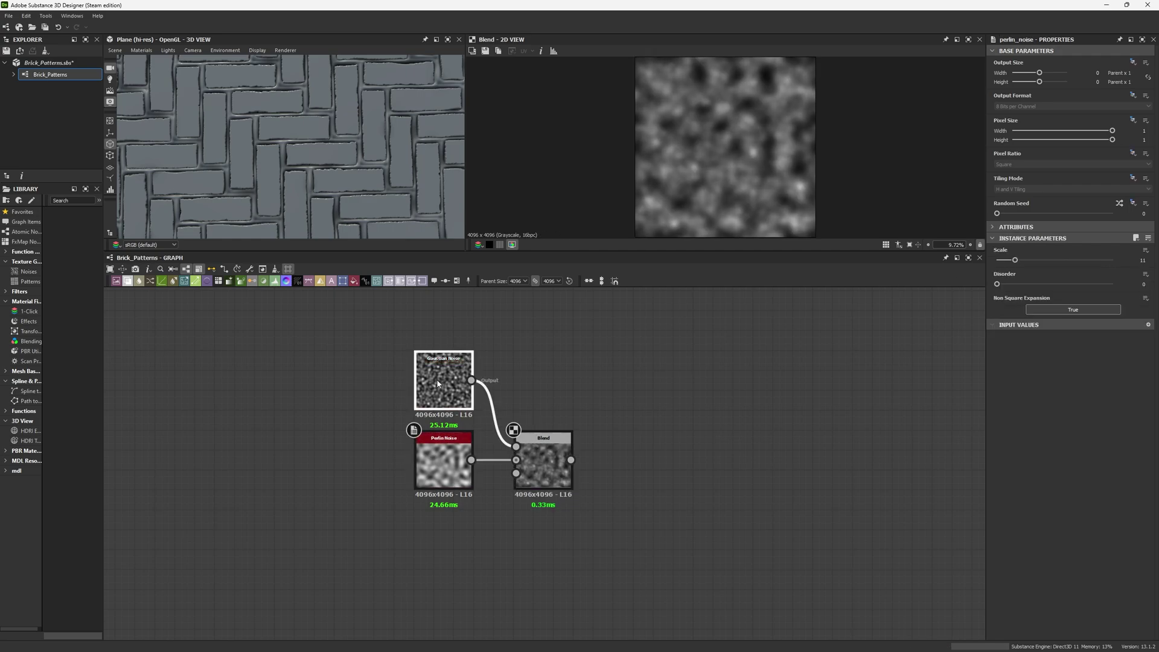
left_click(1025, 261)
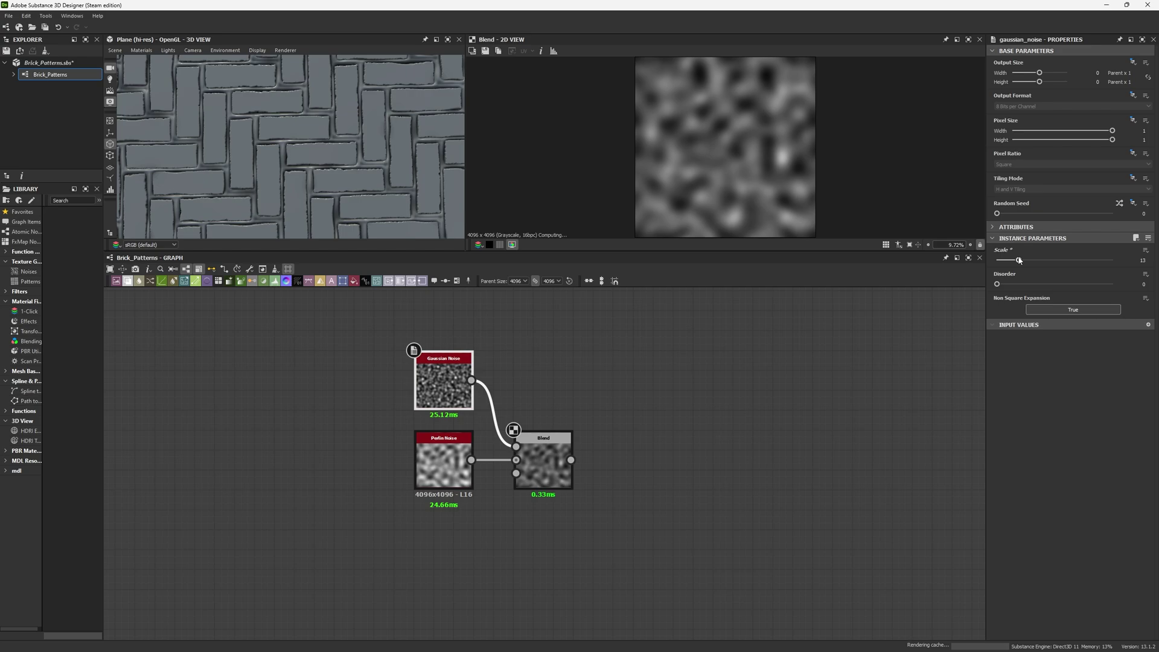
double_click(419, 456)
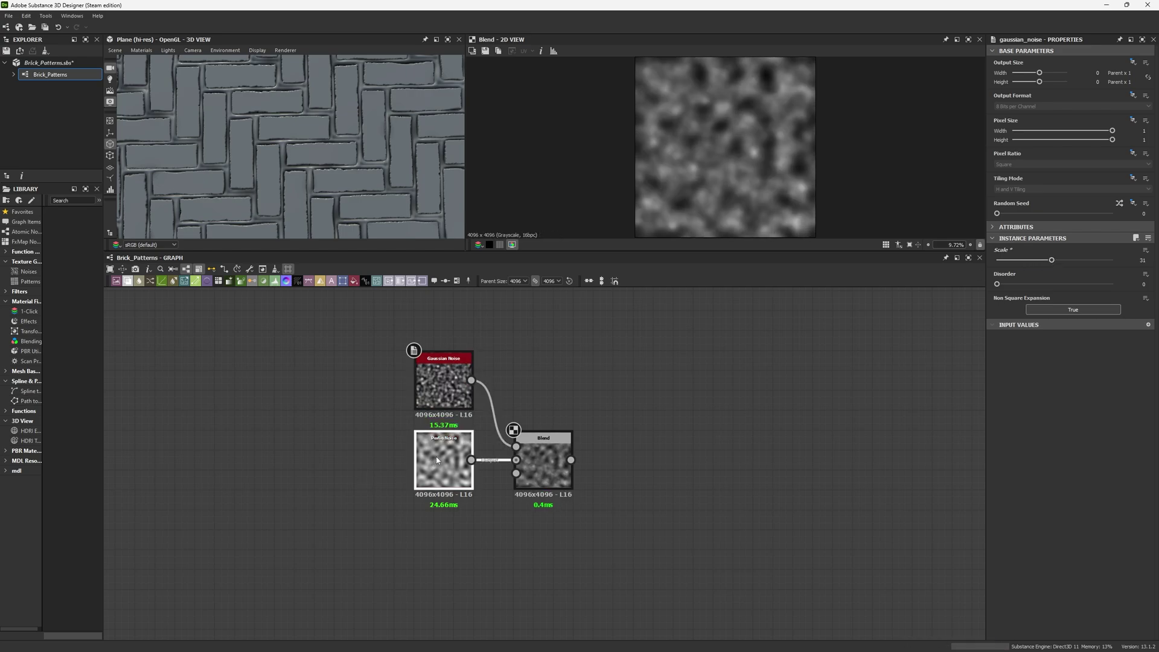
double_click(462, 406)
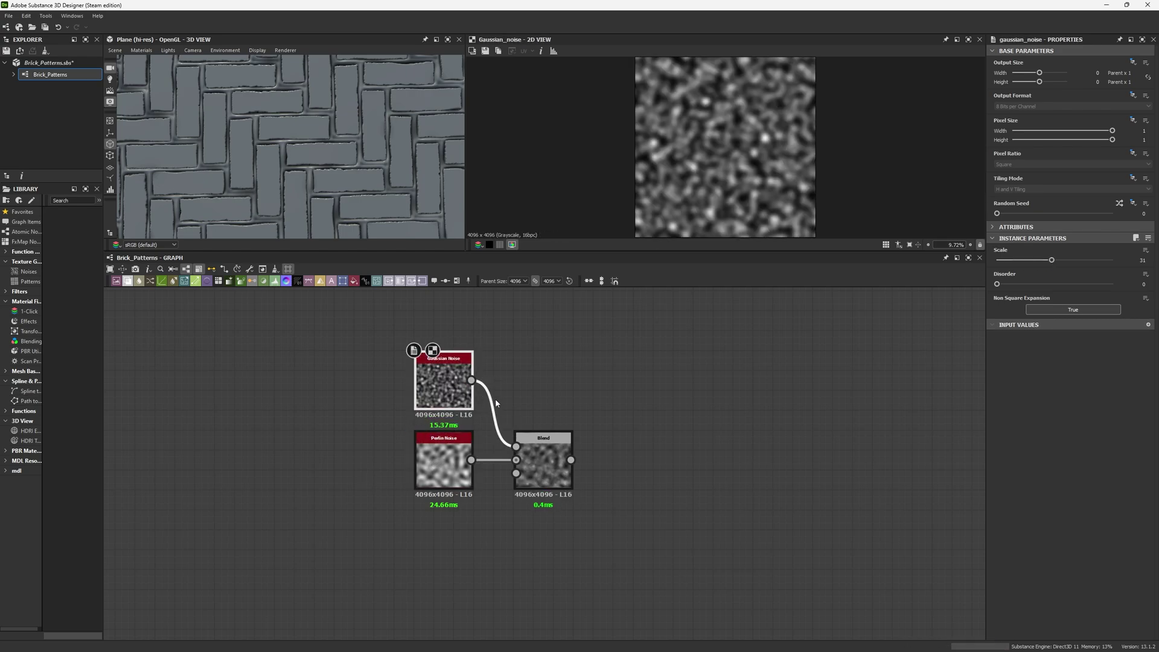
- Compare the new Blend's output with its Perlin Noise input in the 2D view
double_click(543, 459)
double_click(446, 459)
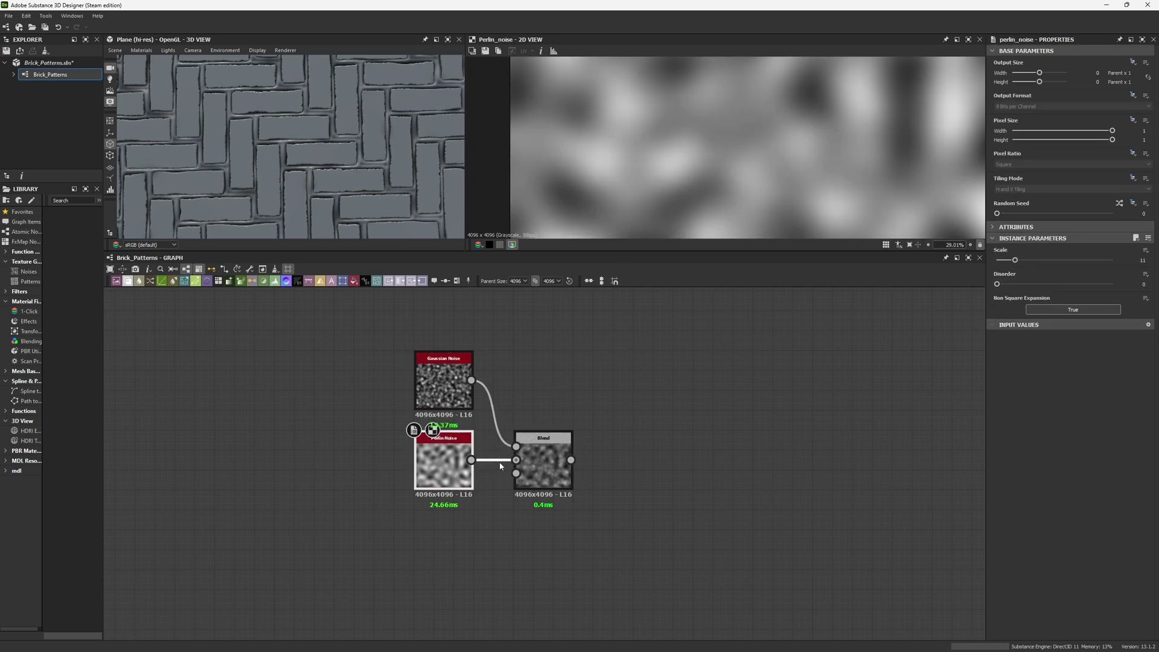
double_click(543, 462)
scroll(686, 178, "down", 3)
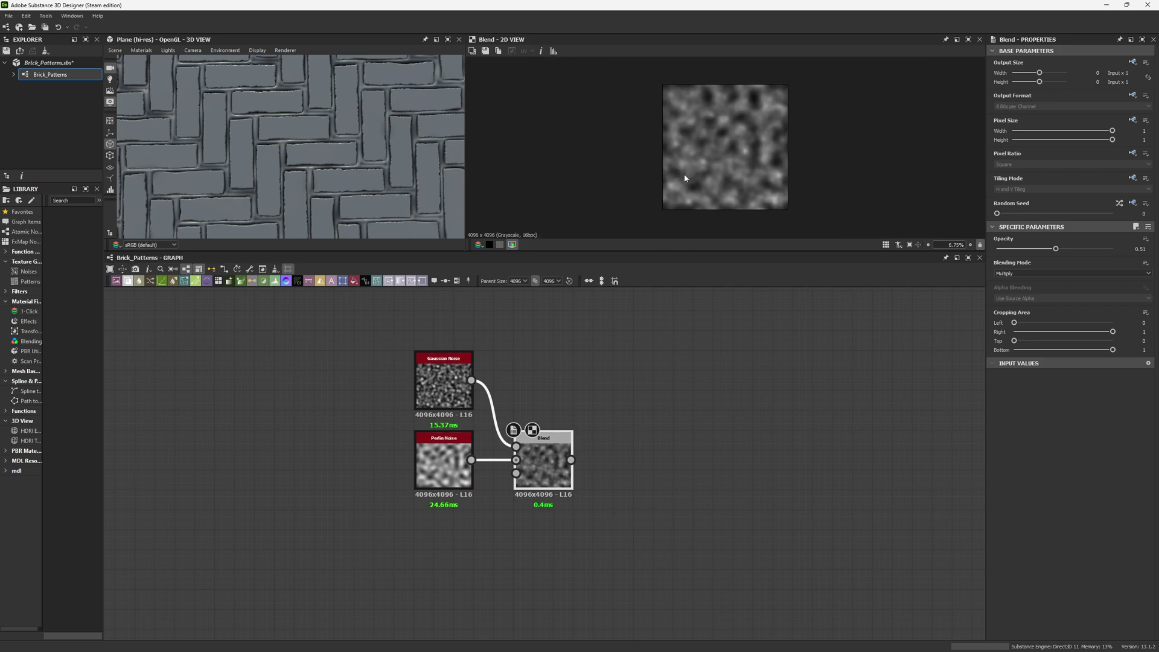
- Connect the new noise Blend to the opacity input of the Blend below the 4th Variation Slopes frame
scroll(426, 570, "down", 6)
scroll(548, 381, "up", 2)
middle_click_drag(634, 333, 575, 375)
scroll(574, 375, "down", 1)
left_click_drag(582, 362, 412, 589)
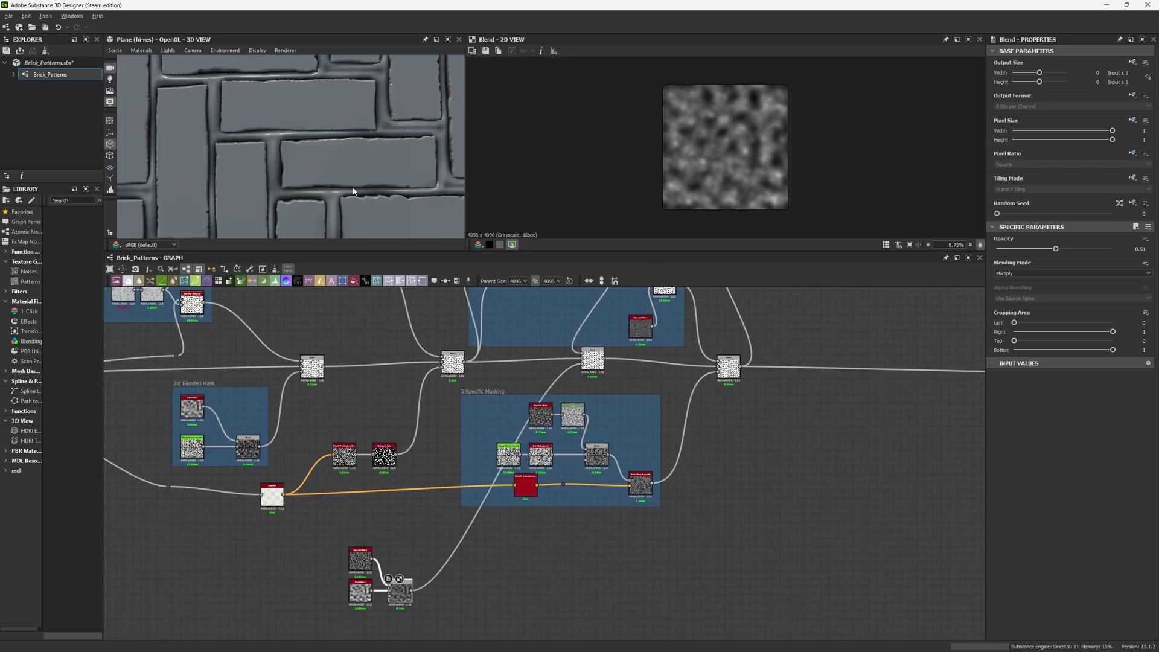
- Try bypassing the newly masked Blend by rerouting its output link to the preceding Blend, and compare the brick edges in 3D
scroll(479, 382, "up", 2)
left_click_drag(520, 345, 320, 350, "shift")
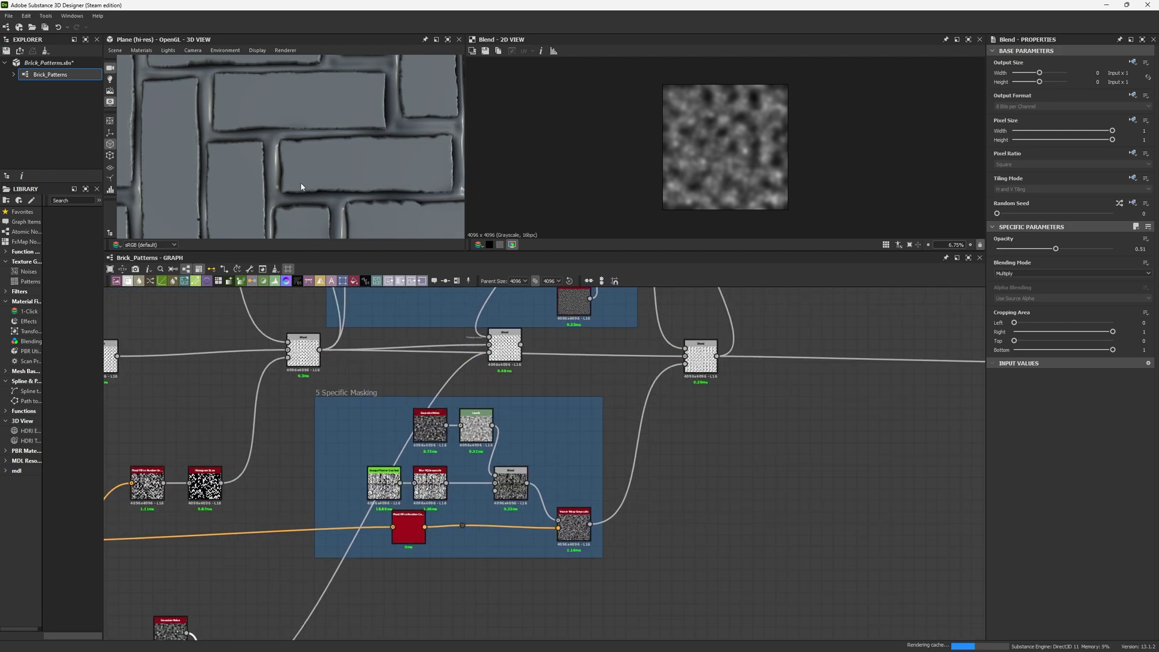
scroll(375, 198, "up", 5)
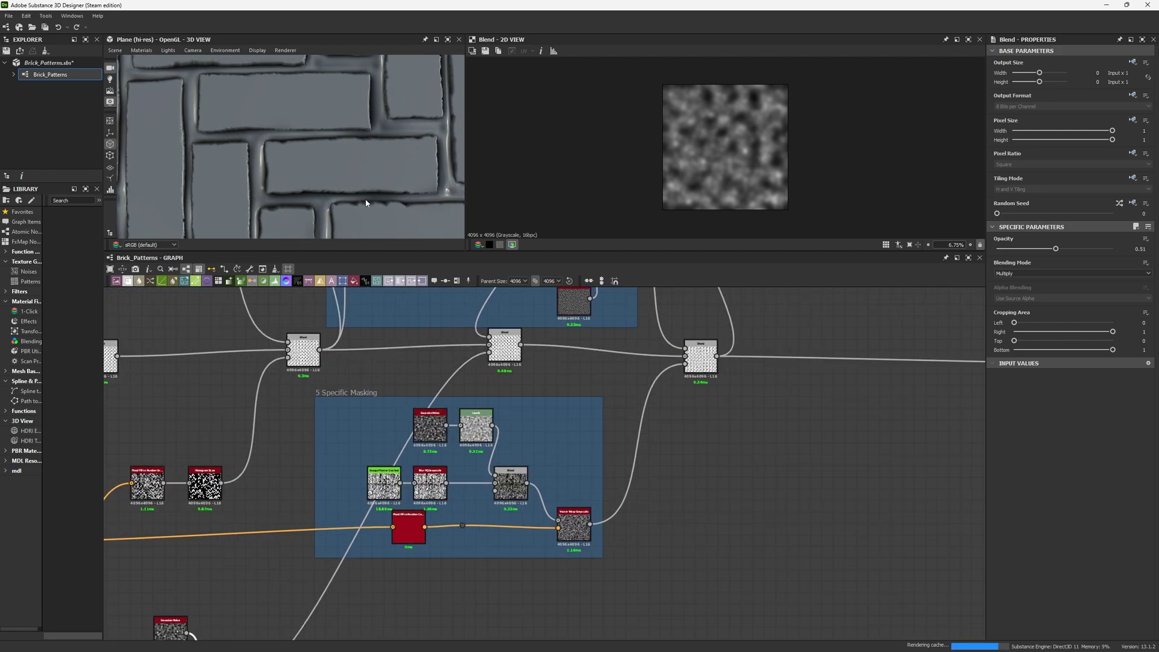
scroll(321, 109, "down", 5)
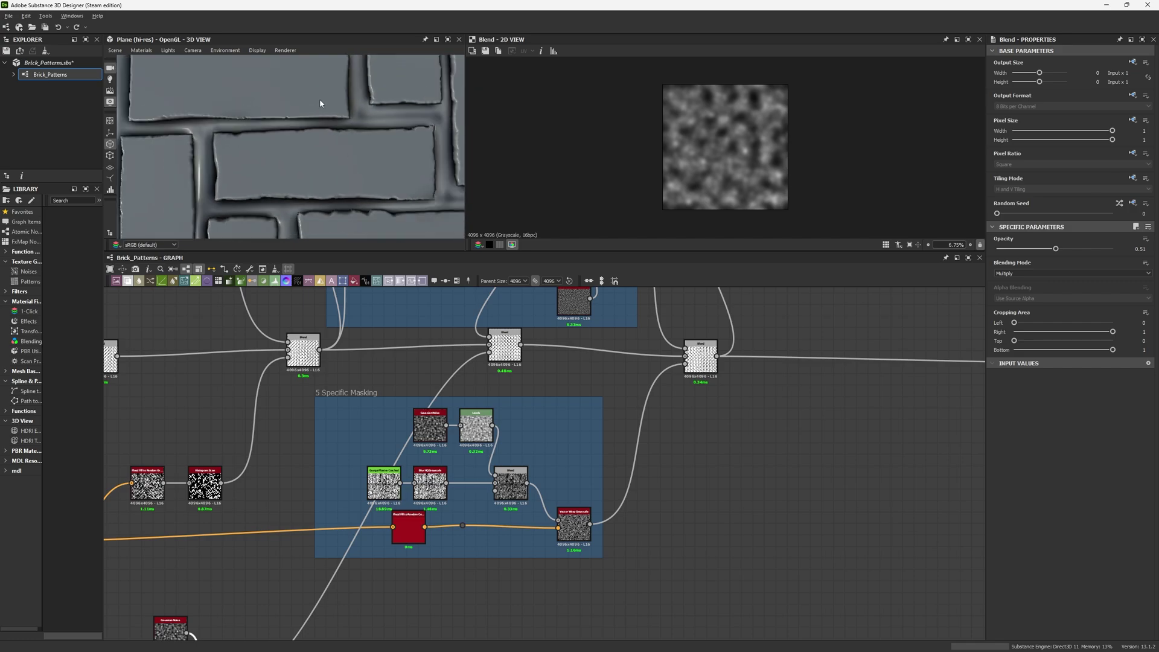
- Move the Gaussian Noise, Perlin Noise and their Blend directly beside the masked Blend at the 4th Variation Slopes frame
scroll(439, 366, "down", 4)
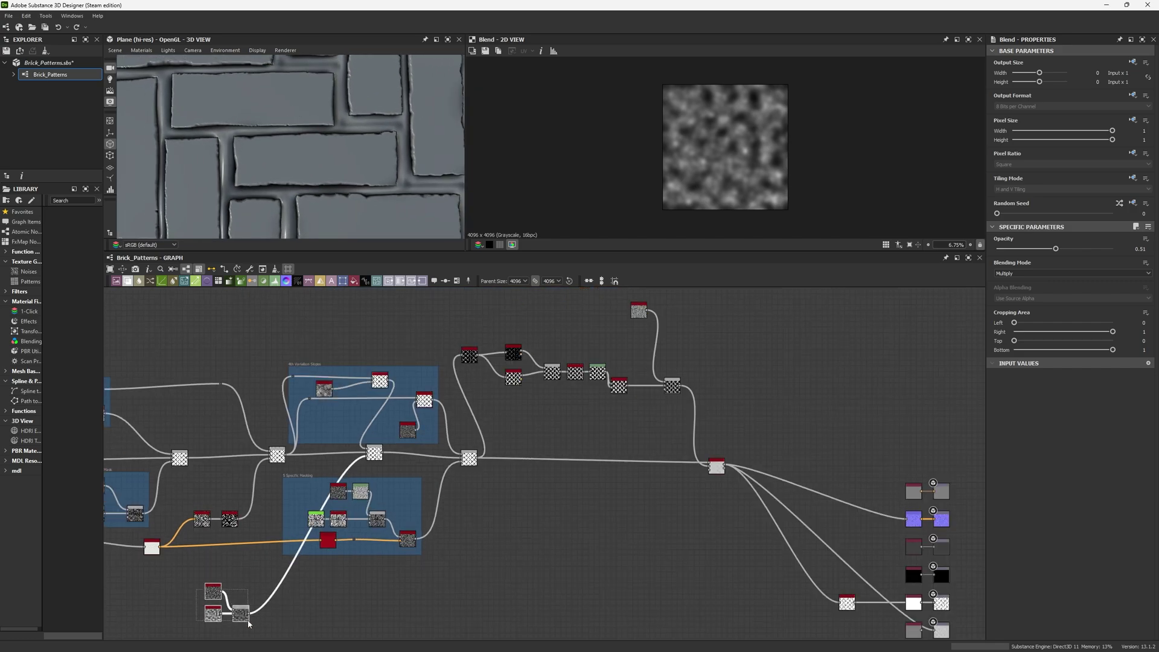
scroll(353, 470, "up", 5)
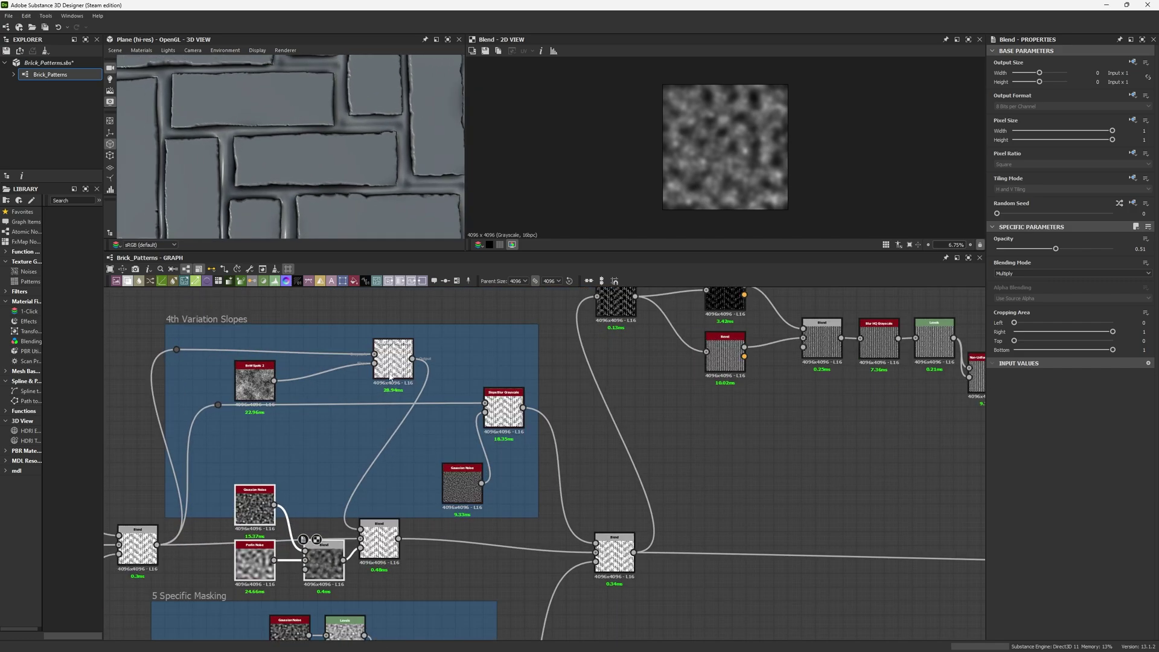
- Examine the upper Slope Blur Grayscale node's Intensity in 4th Variation Slopes and its effect on the brick edges in 3D
double_click(380, 381)
left_click(1143, 283)
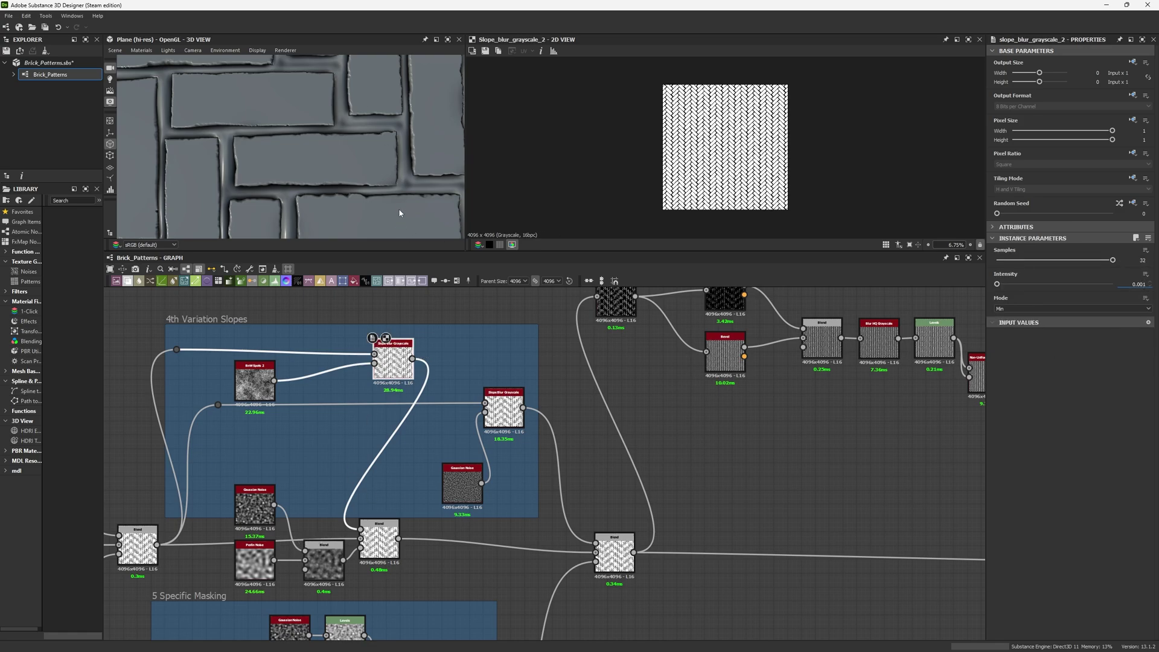
scroll(399, 212, "down", 10)
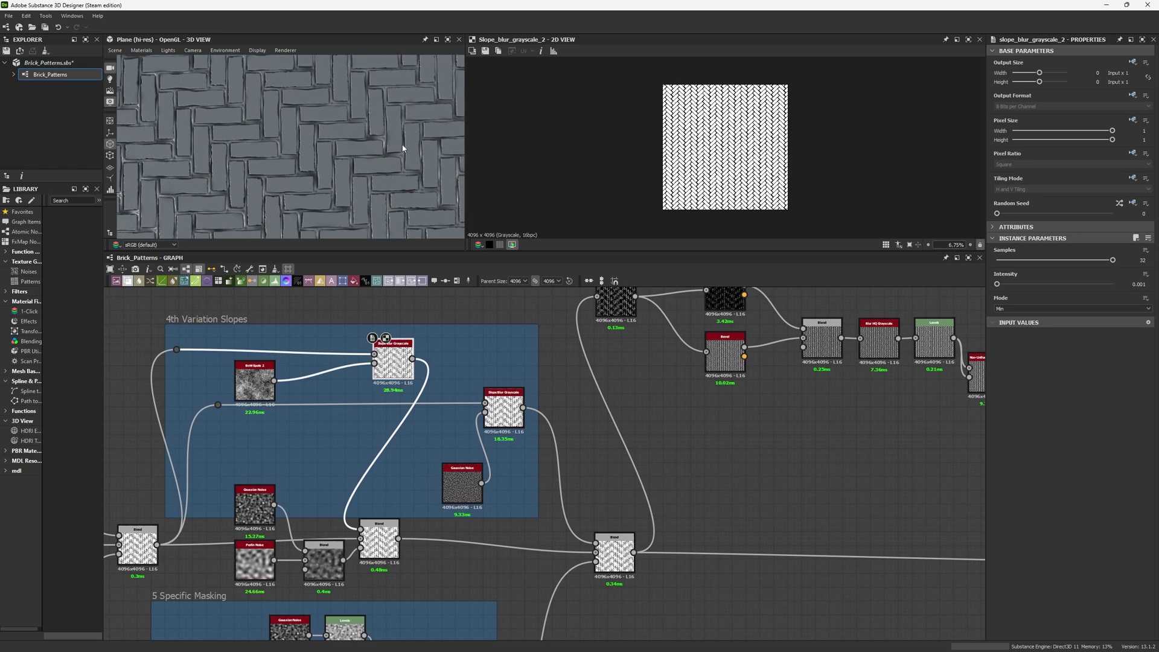
scroll(312, 169, "up", 8)
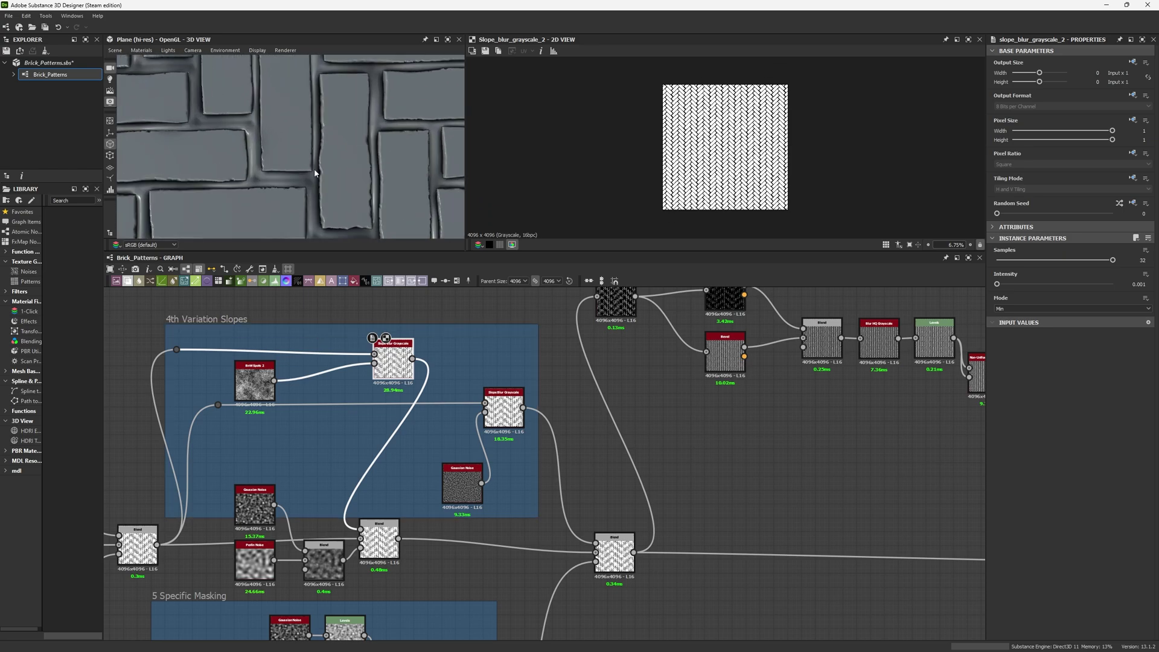
middle_click_drag(313, 171, 361, 149)
- Move the 5 Specific Masking frame and its nodes down, clear of the noise nodes above
middle_click_drag(398, 427, 413, 342)
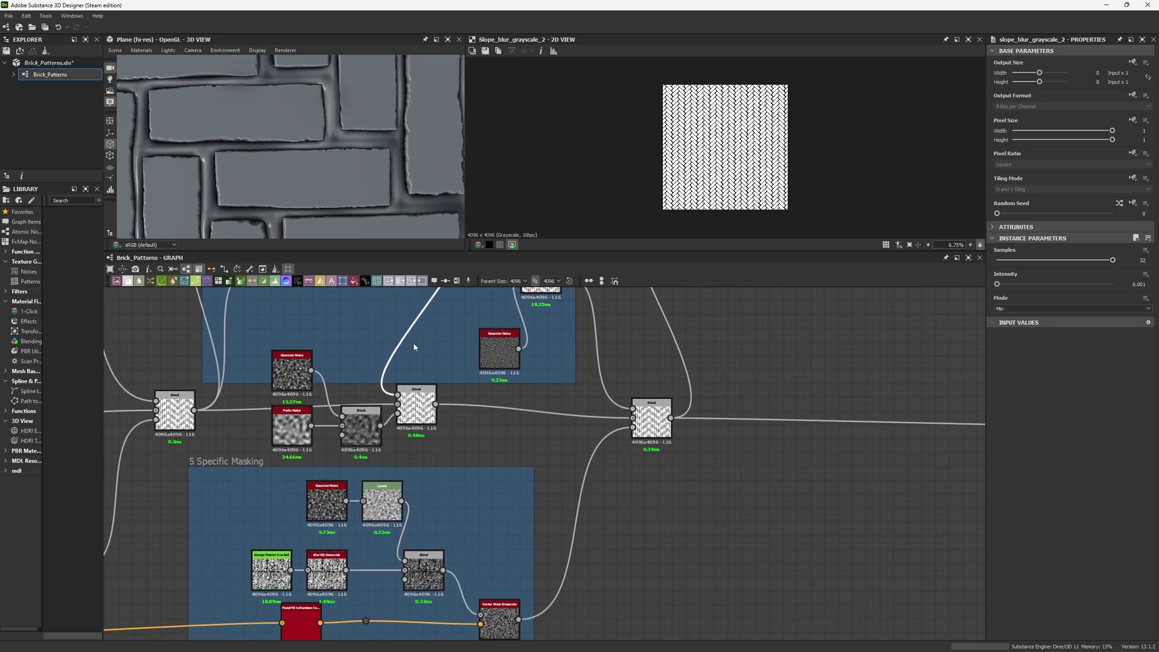
middle_click_drag(472, 527, 524, 379)
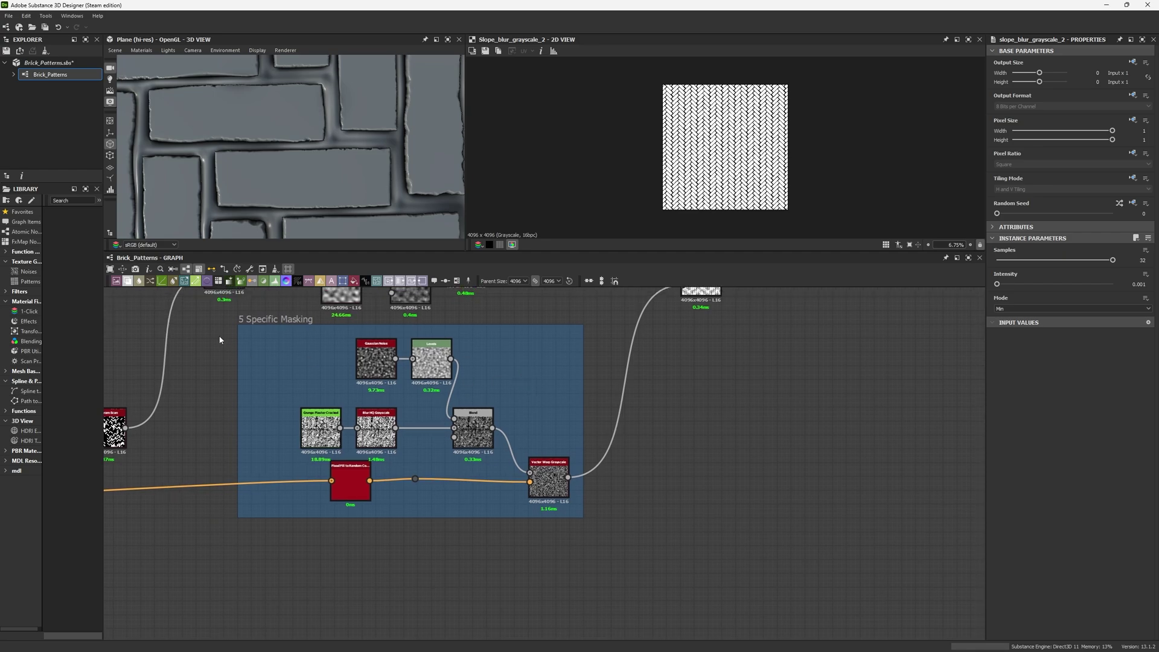
left_click_drag(272, 327, 315, 395)
left_click(269, 363)
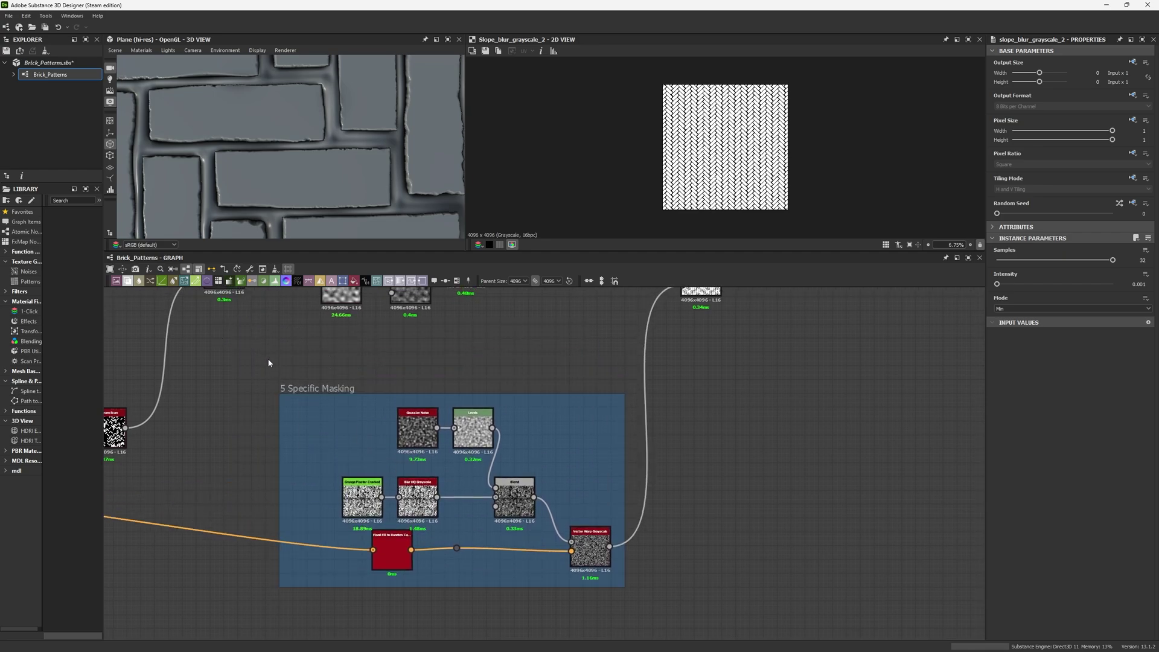
- Preview the Grunge Plaster Cracked and Blur HQ Grayscale nodes in the 5 Specific Masking frame
scroll(324, 156, "down", 10)
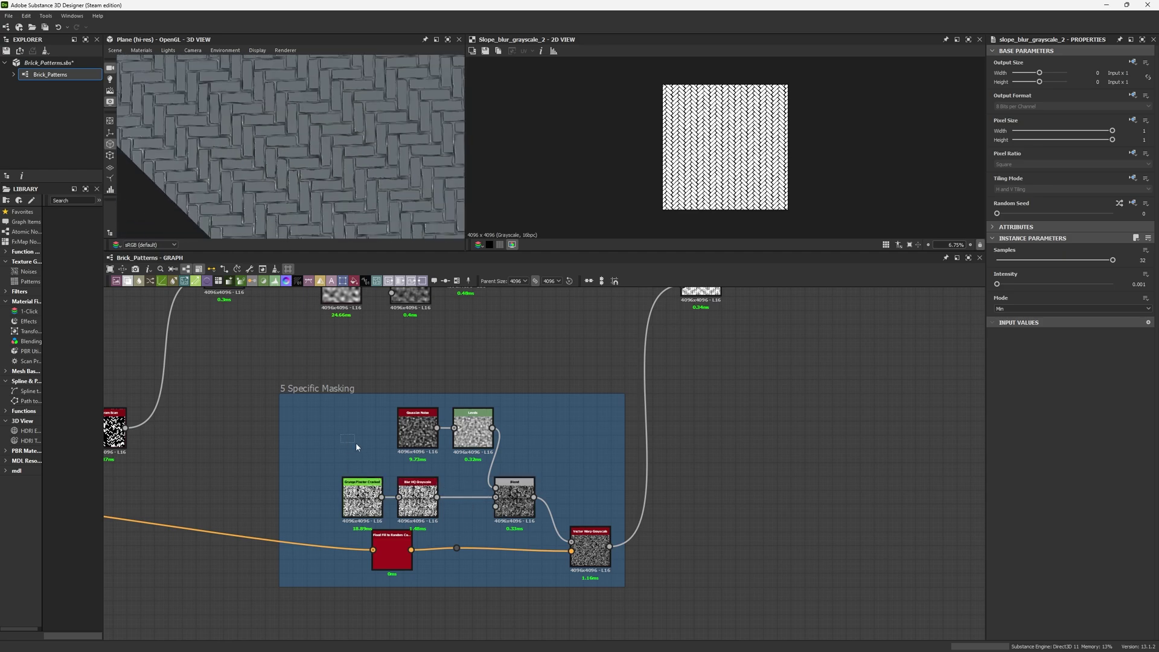
scroll(415, 507, "up", 5)
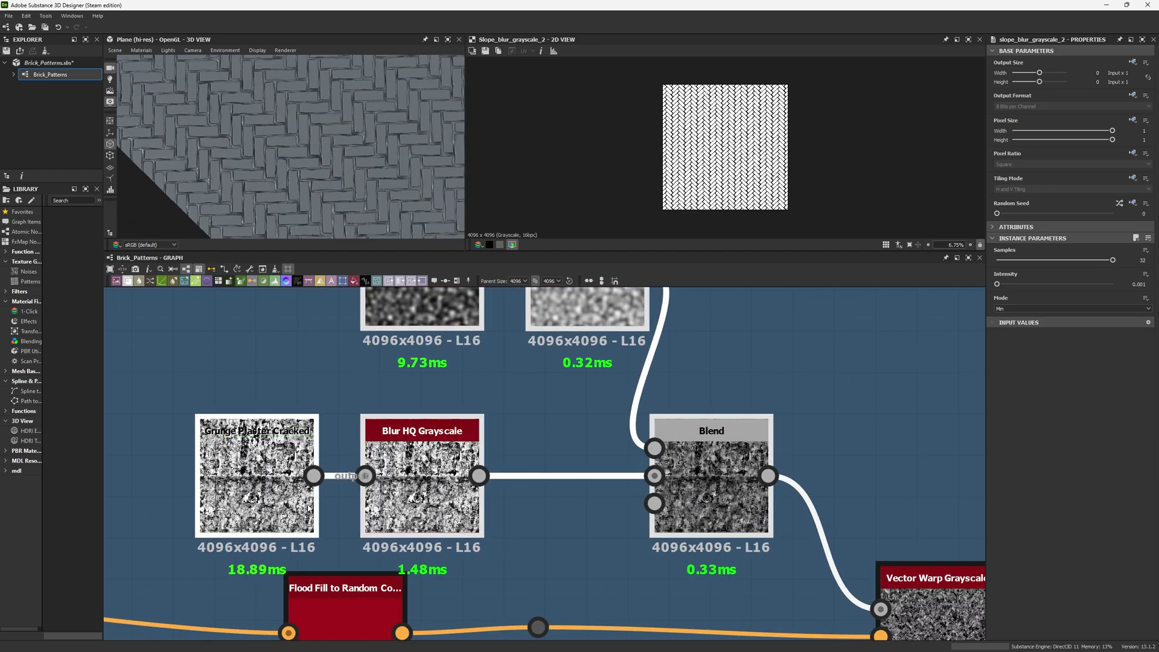
double_click(308, 507)
scroll(477, 387, "down", 2)
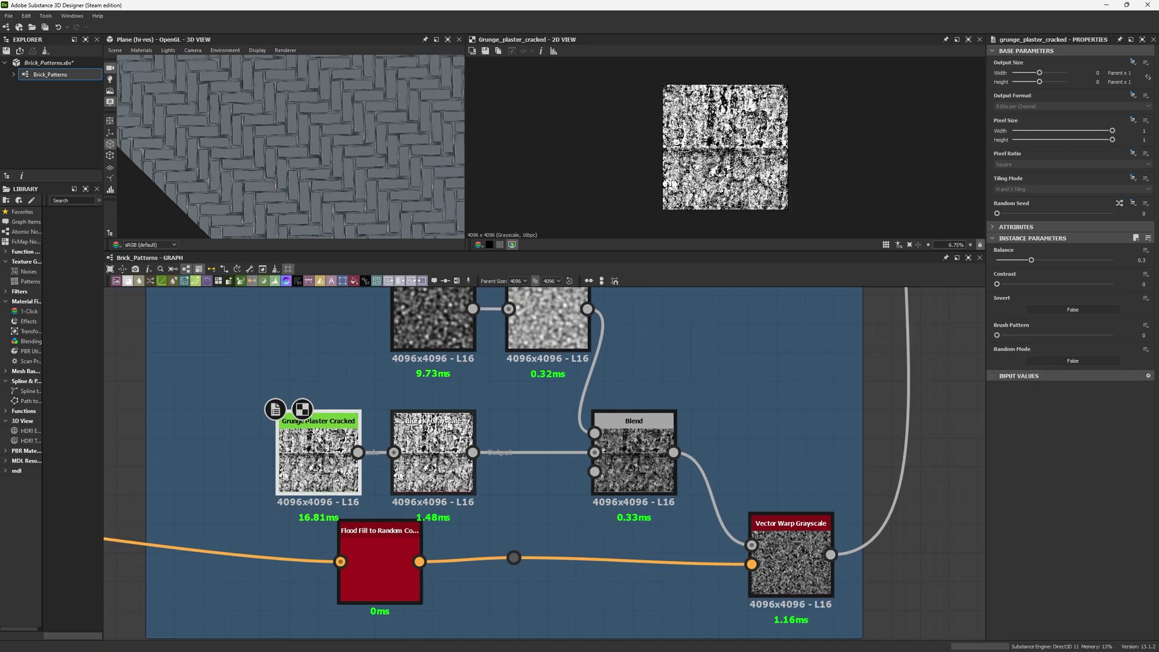
left_click(447, 453)
middle_click_drag(495, 395, 422, 469)
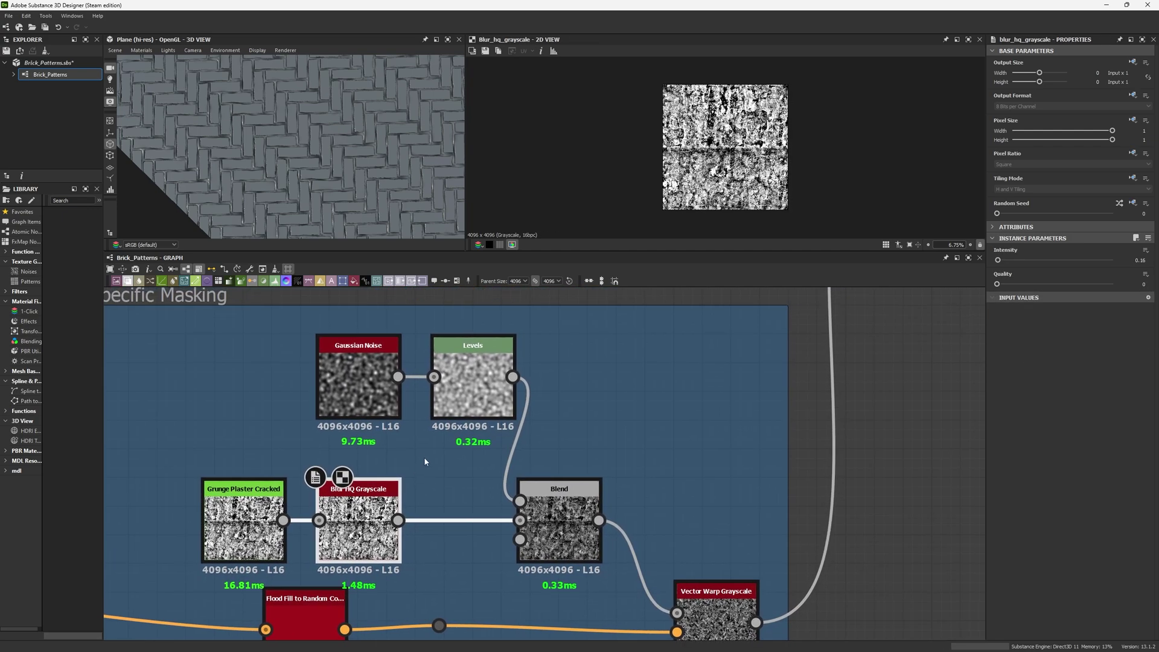
- Preview the Gaussian Noise in the 5 Specific Masking frame and the Levels node it feeds
double_click(390, 417)
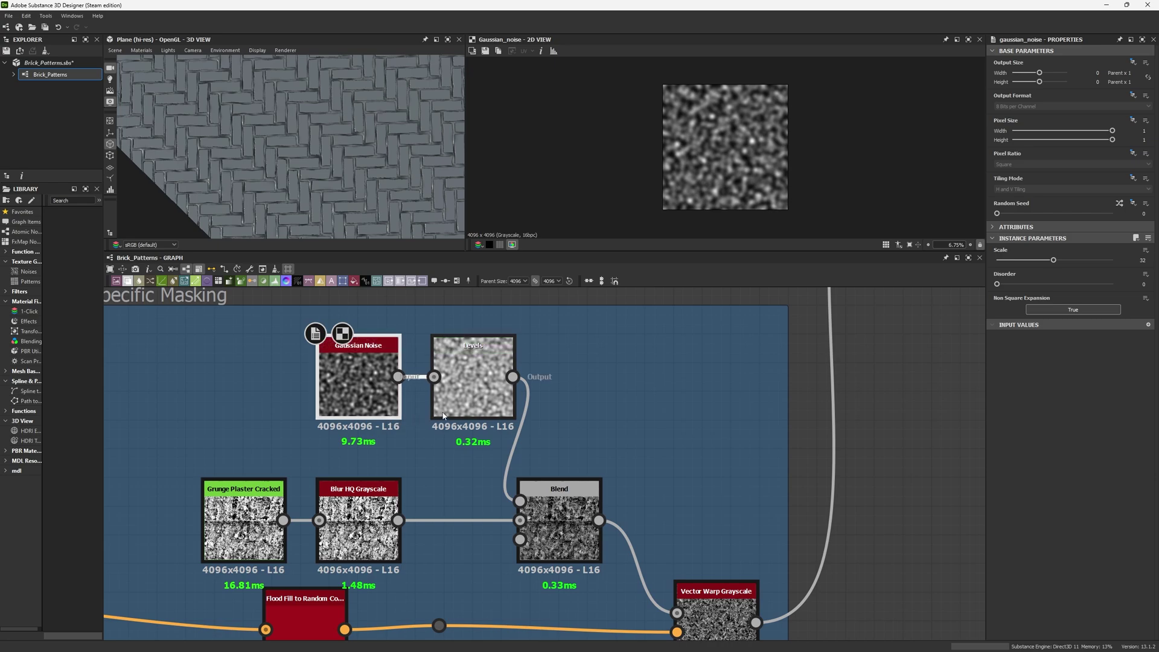
double_click(464, 394)
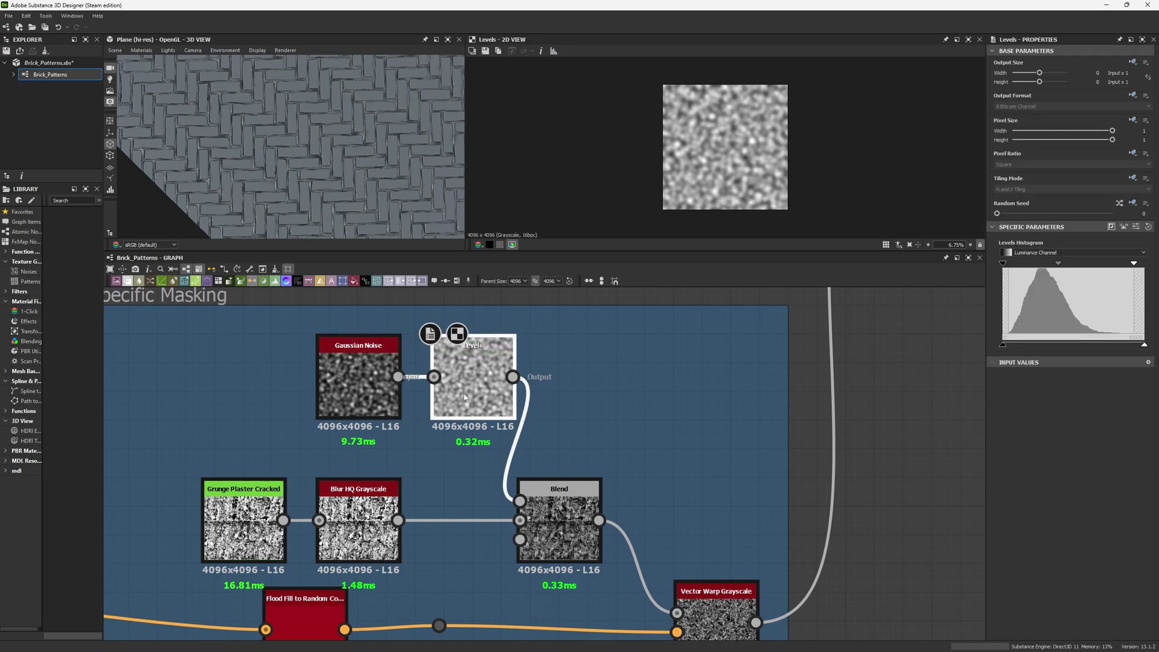
- Show the Levels node's settings as sliders, try a Level In Mid of 1 and undo that change
left_click(1137, 228)
left_click(1112, 306)
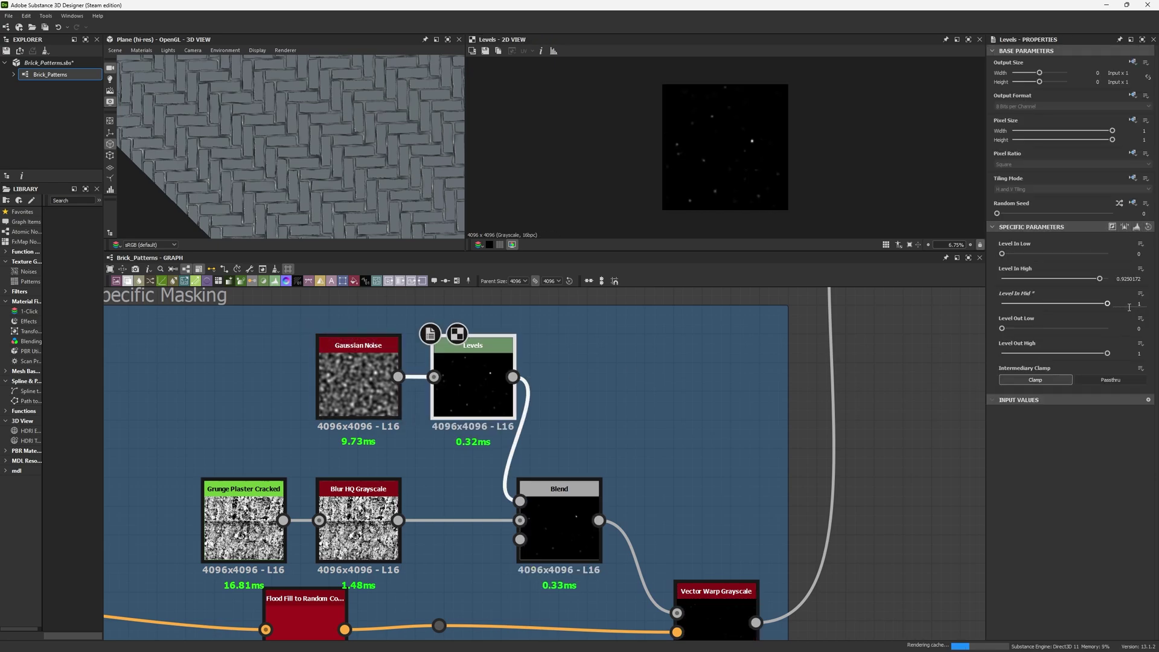
key("ctrl+z")
double_click(1130, 304)
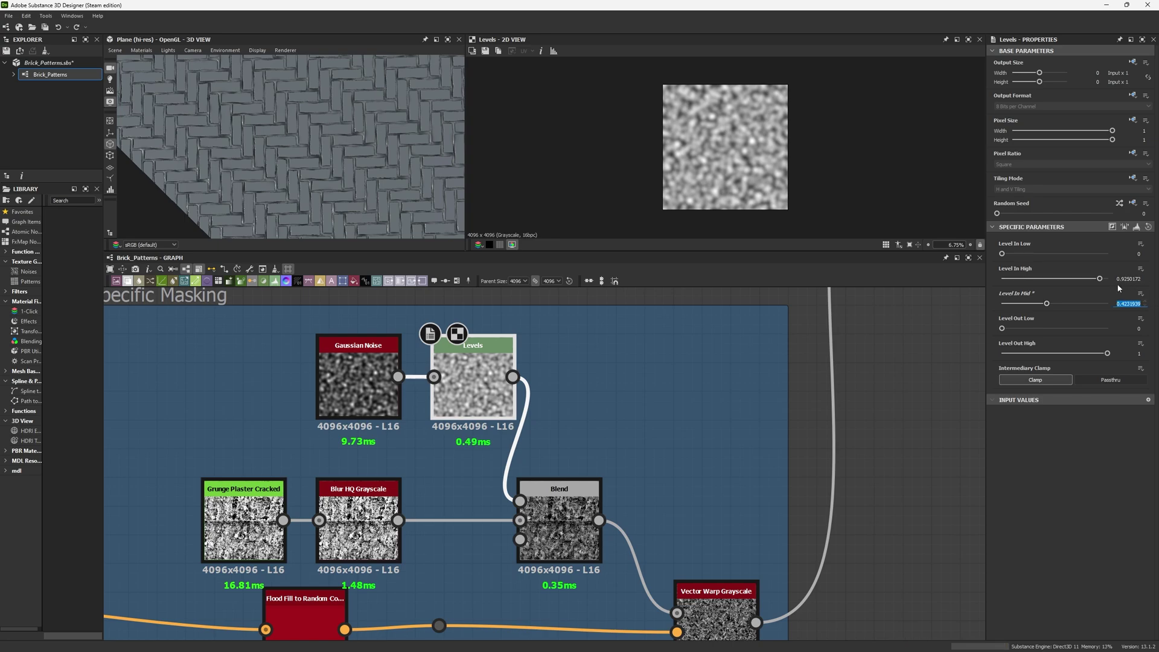
- Compare the Levels output with its Gaussian Noise input up close in the 2D view
scroll(703, 181, "up", 6)
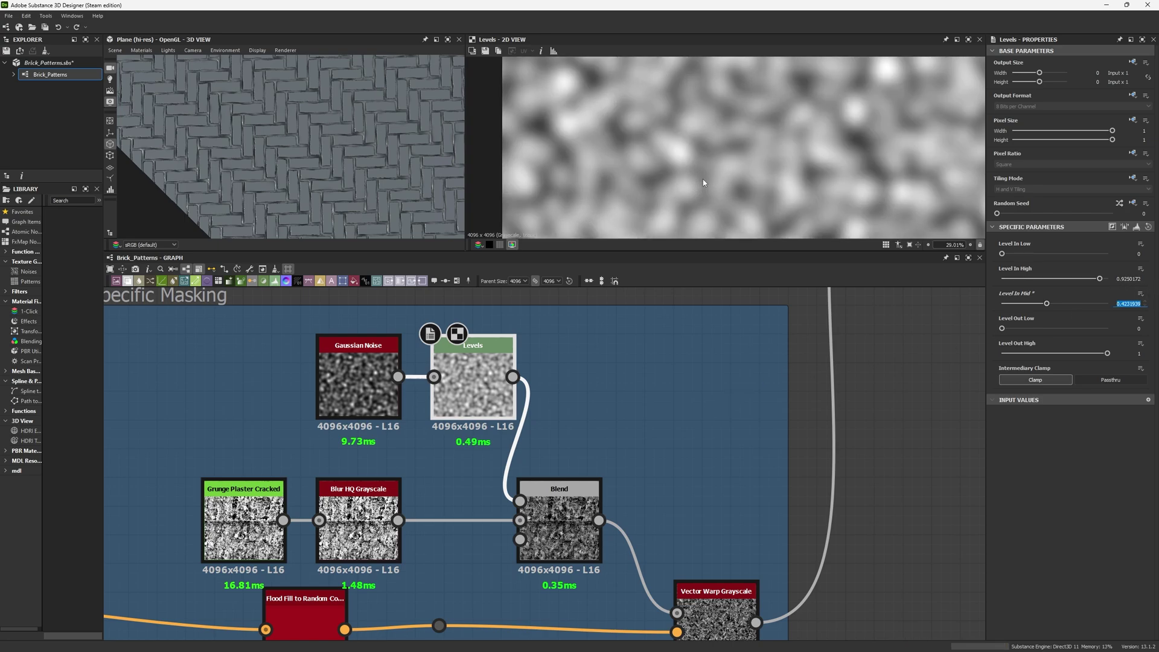
scroll(368, 373, "up", 3)
left_click(369, 372)
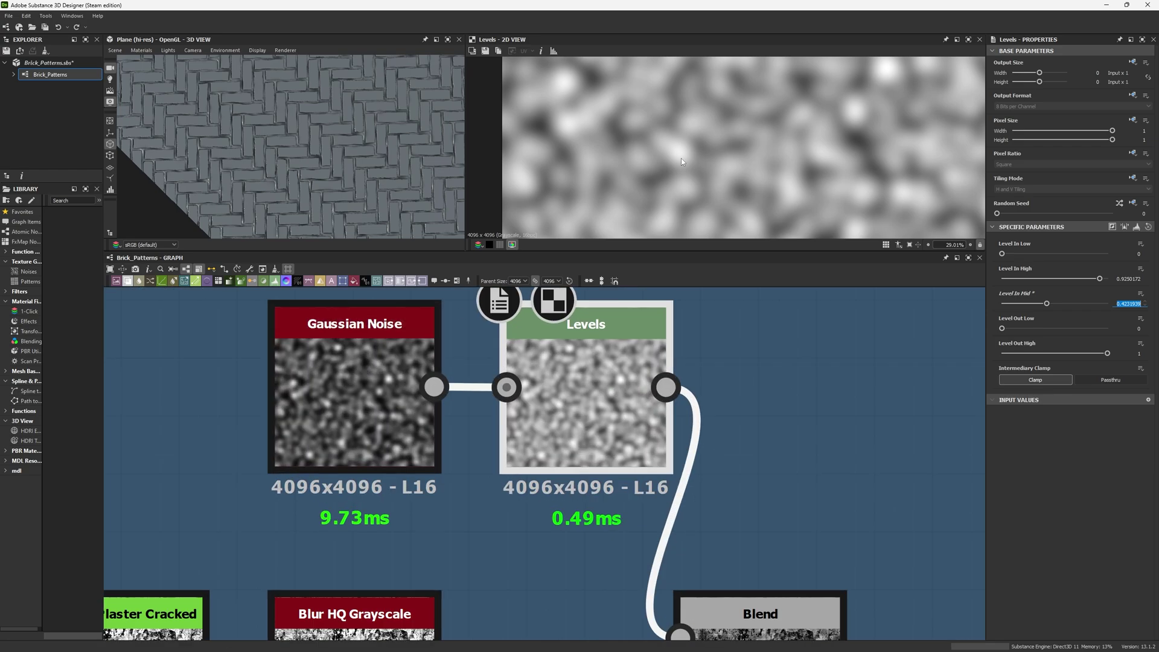
double_click(372, 372)
scroll(650, 183, "up", 3)
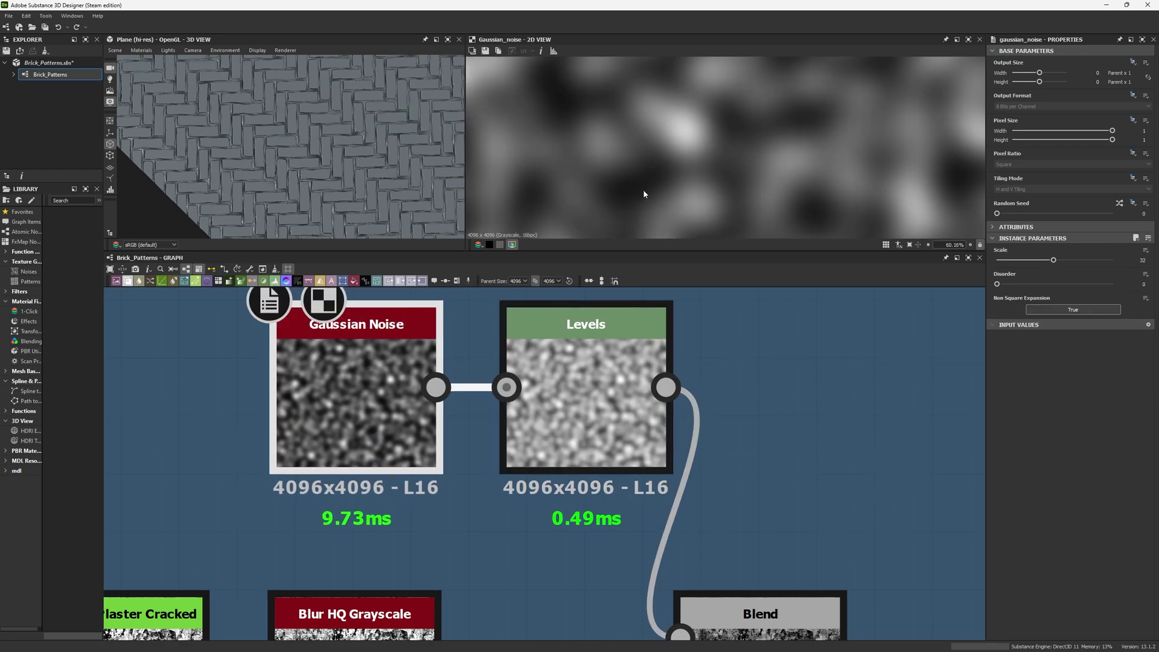
scroll(647, 445, "down", 3)
- Preview the Multiply Blend that combines the blurred plaster grunge with the levelled Gaussian Noise
double_click(616, 477)
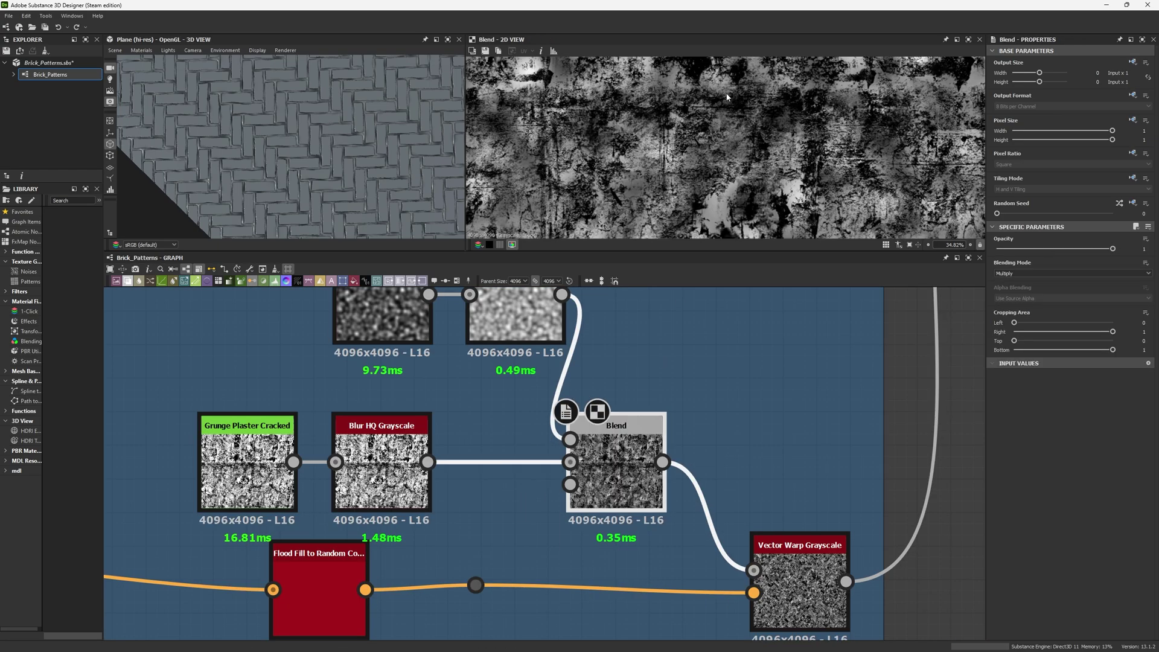
scroll(725, 101, "down", 6)
scroll(456, 385, "down", 1)
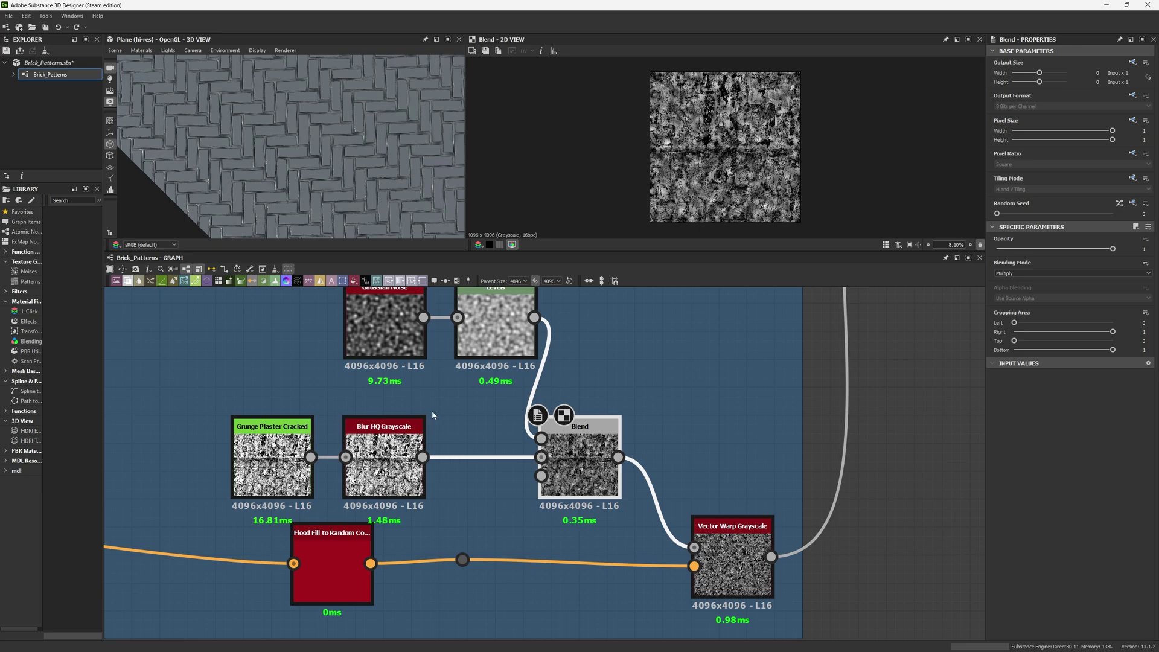
scroll(432, 411, "down", 3)
scroll(411, 495, "up", 5)
middle_click_drag(428, 487, 438, 535)
scroll(438, 542, "down", 7)
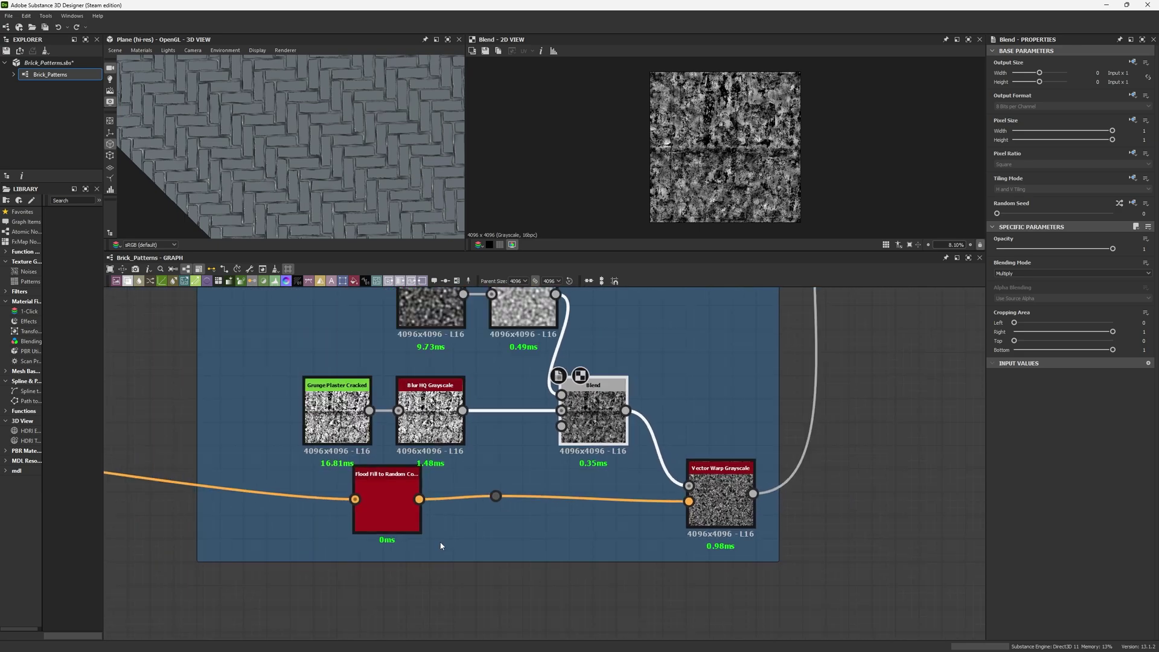
- Preview the Flood Fill to Random Color node and trace its link towards the Vector Warp Grayscale node
middle_click_drag(310, 546, 419, 505)
left_click_drag(257, 464, 253, 502)
double_click(253, 501)
scroll(562, 511, "up", 5)
left_click(492, 480)
scroll(725, 171, "up", 4)
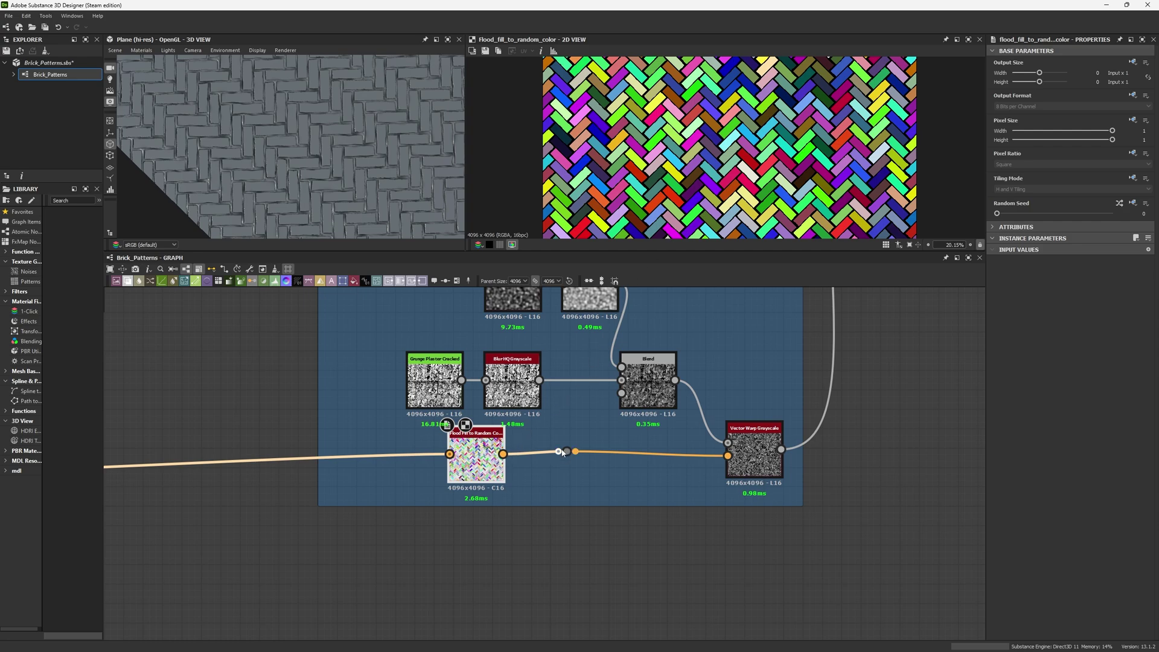
- Compare the Vector Warp Grayscale output with the Blend that feeds it
double_click(755, 460)
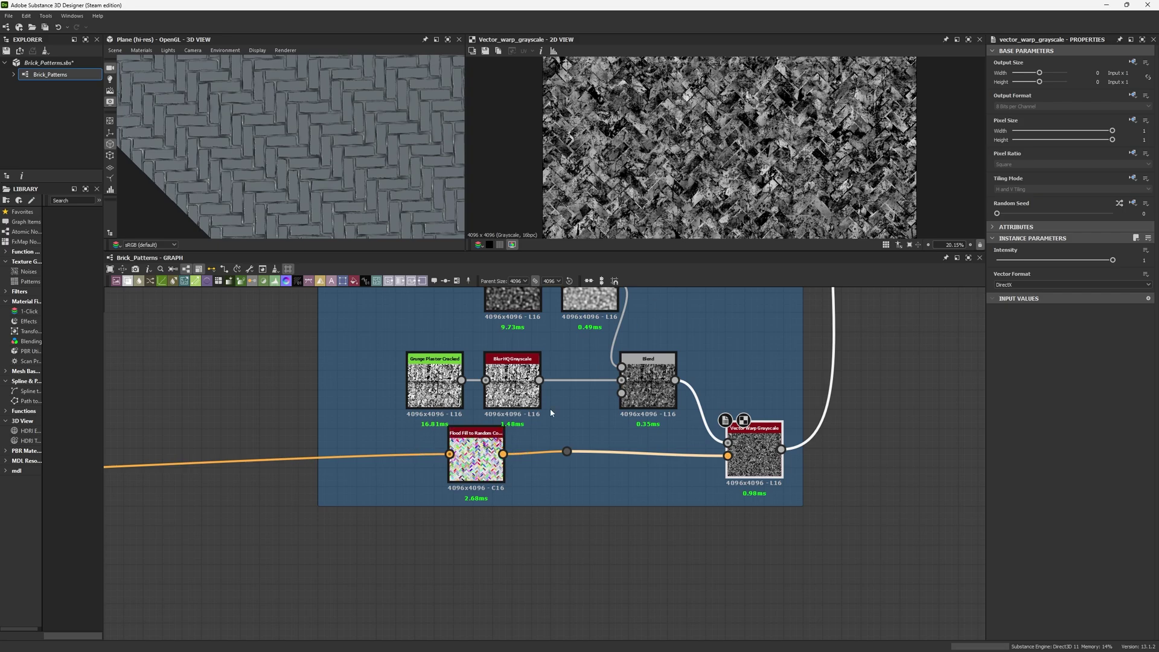
double_click(648, 386)
scroll(629, 193, "down", 5)
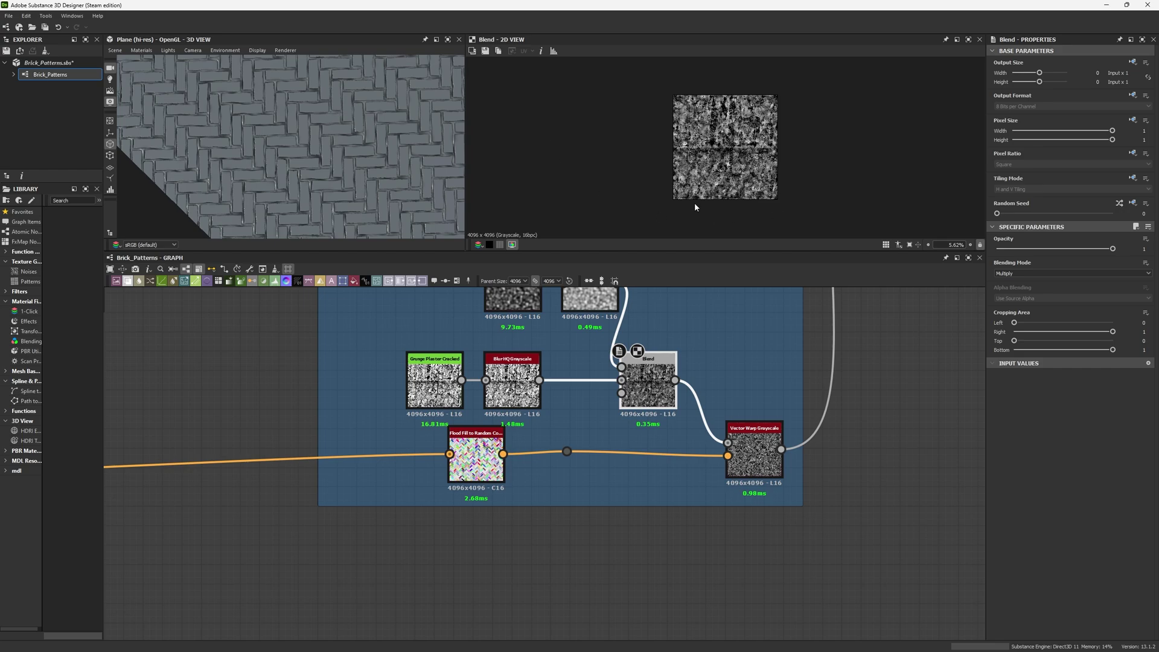
- Compare the Multiply Blend output up close with the per-brick colours of the Flood Fill to Random Color node
scroll(694, 201, "up", 7)
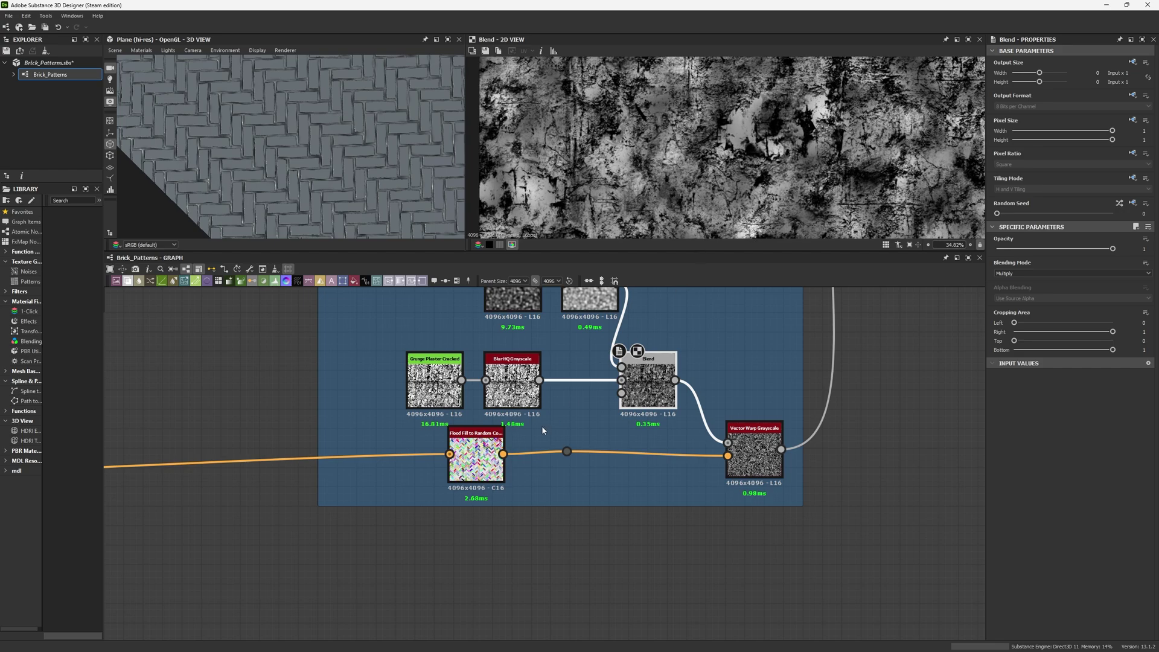
double_click(498, 447)
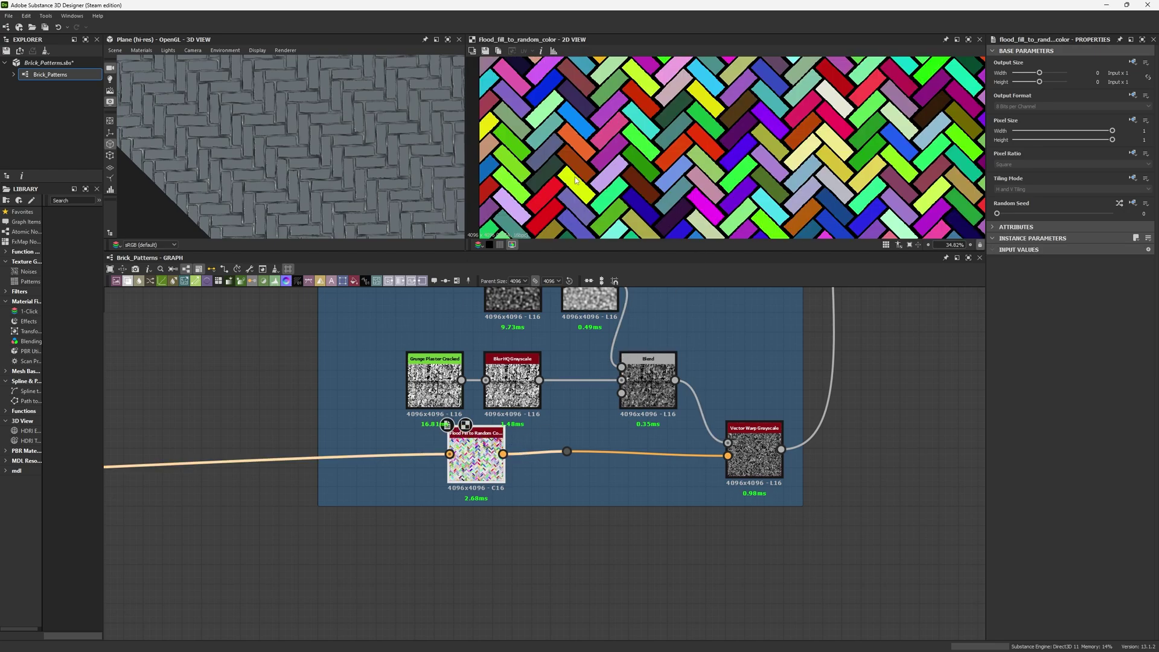
scroll(620, 174, "up", 5)
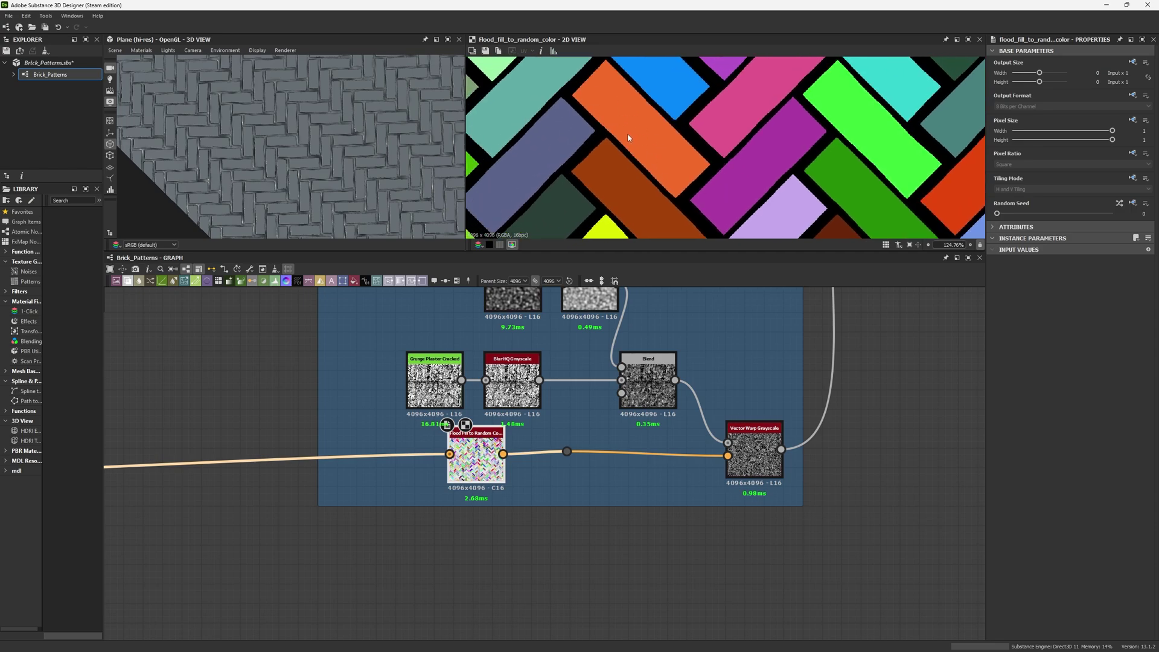
middle_click_drag(616, 135, 661, 133)
scroll(642, 143, "up", 1)
scroll(660, 133, "down", 4)
scroll(618, 208, "up", 1)
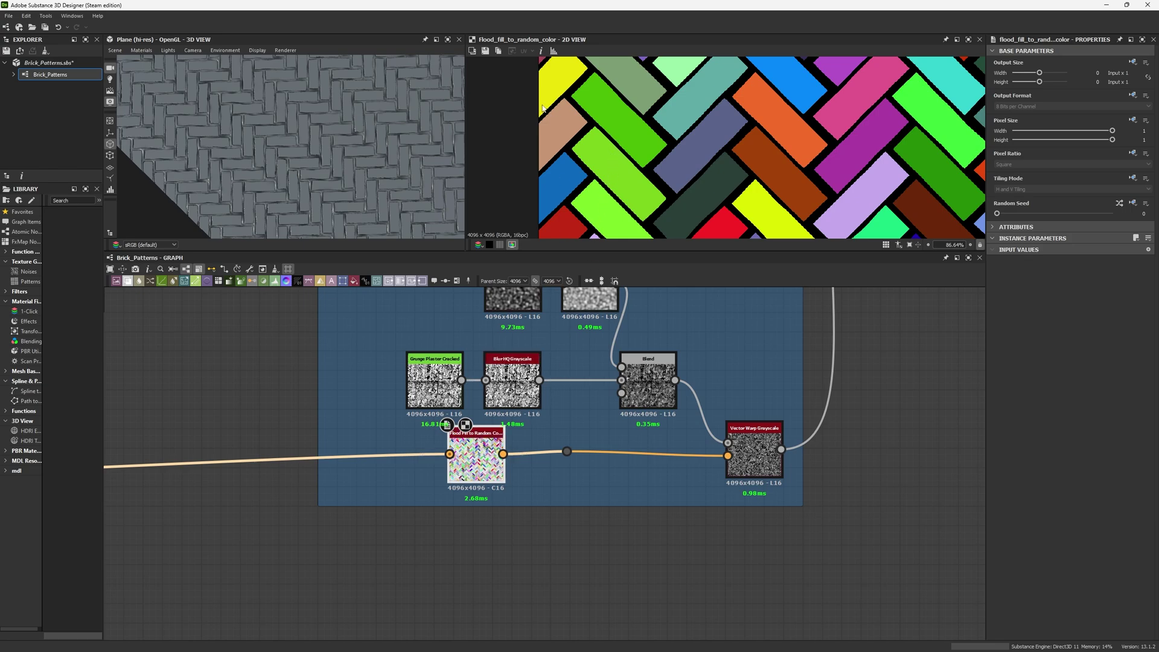
- Set the Random Seed of the Flood Fill to Random Color node to 4 and inspect the recoloured bricks
left_click(1043, 213)
scroll(752, 179, "down", 10)
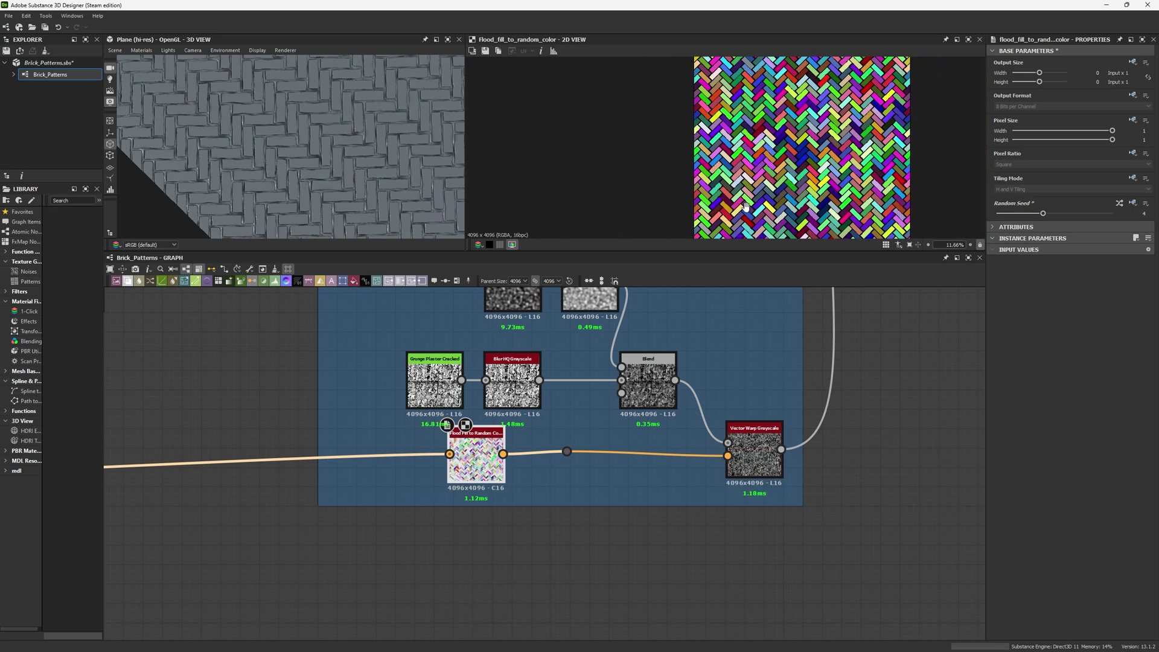
scroll(774, 115, "down", 2)
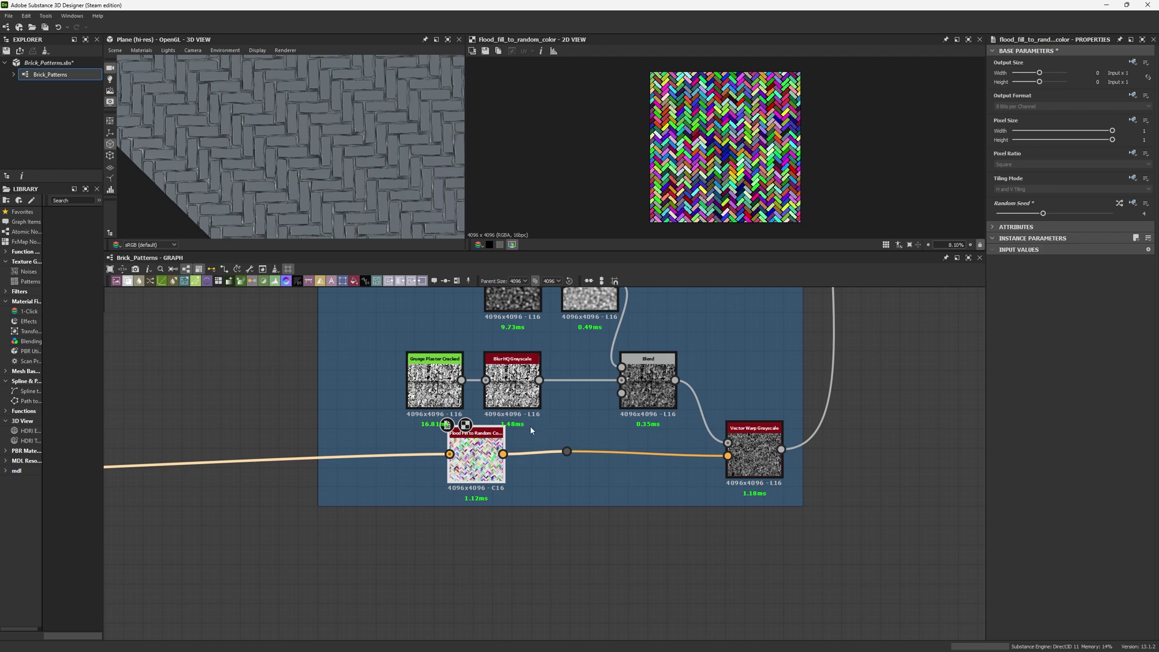
scroll(667, 220, "up", 12)
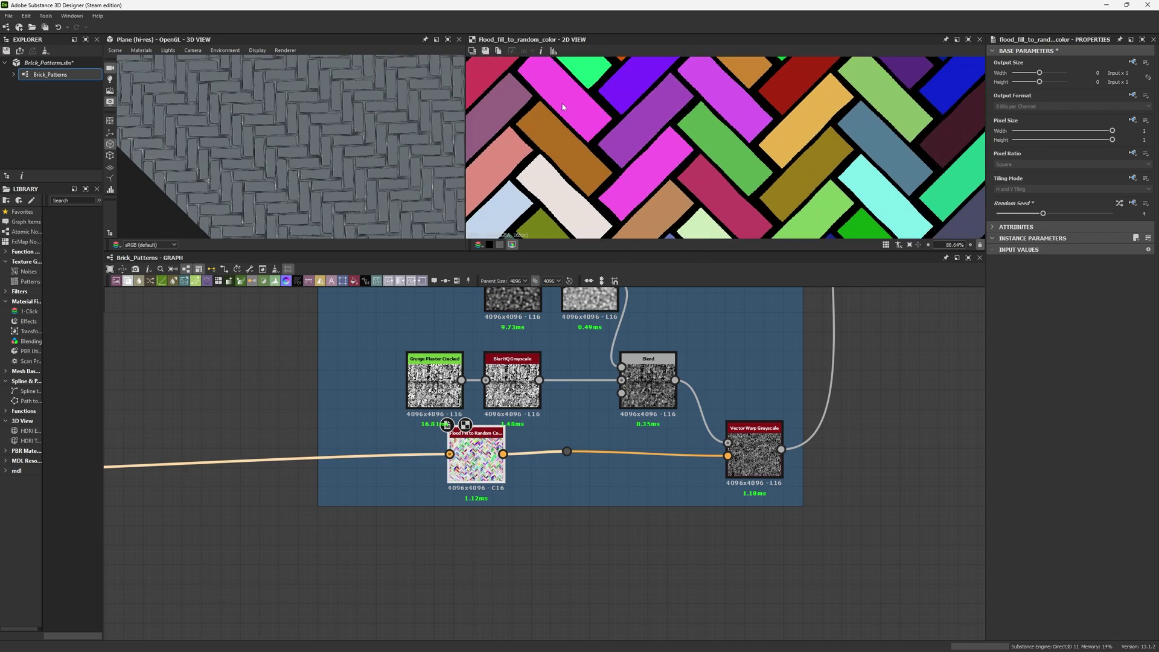
- Preview the Copy Blend that merges the edge wear results above the 5 Specific Masking frame
scroll(727, 396, "down", 10)
middle_click_drag(727, 394, 675, 456)
scroll(712, 387, "up", 8)
double_click(720, 417)
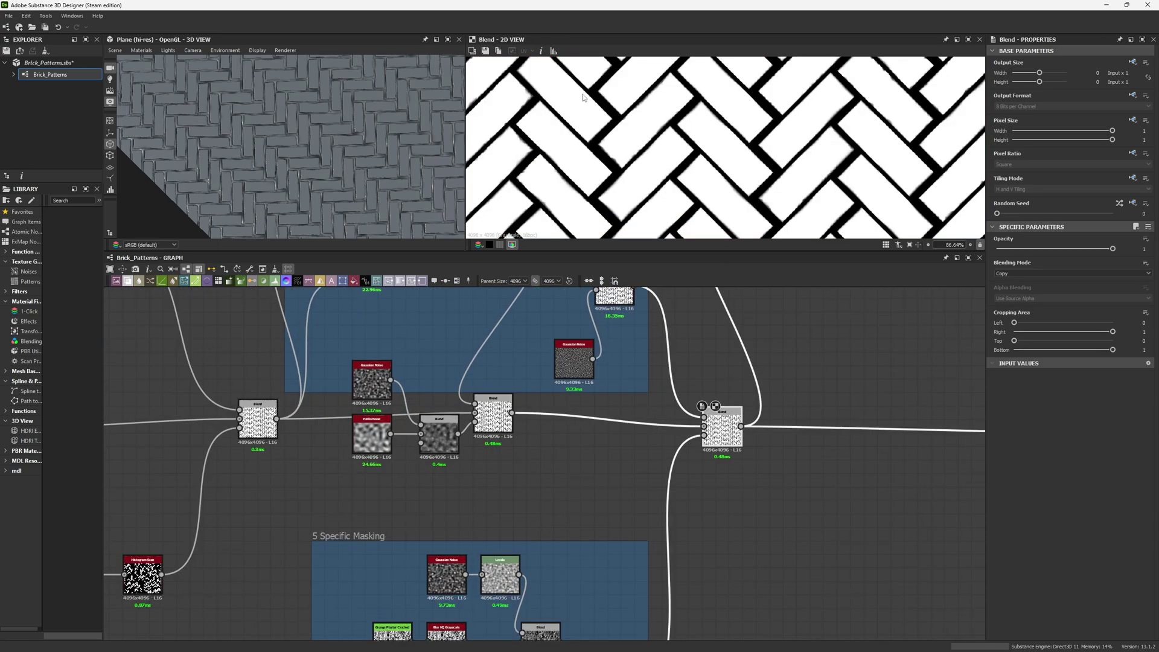
- Switch the 3D preview mesh to Rounded Cylinder and enlarge the 3D and 2D views
left_click(114, 51)
left_click(175, 183)
left_click_drag(362, 252, 393, 484)
- Examine the BrickWall material on the rounded cylinder from several angles, both up close and from a distance
left_click_drag(329, 411, 302, 242)
scroll(290, 241, "up", 5)
scroll(290, 240, "up", 6)
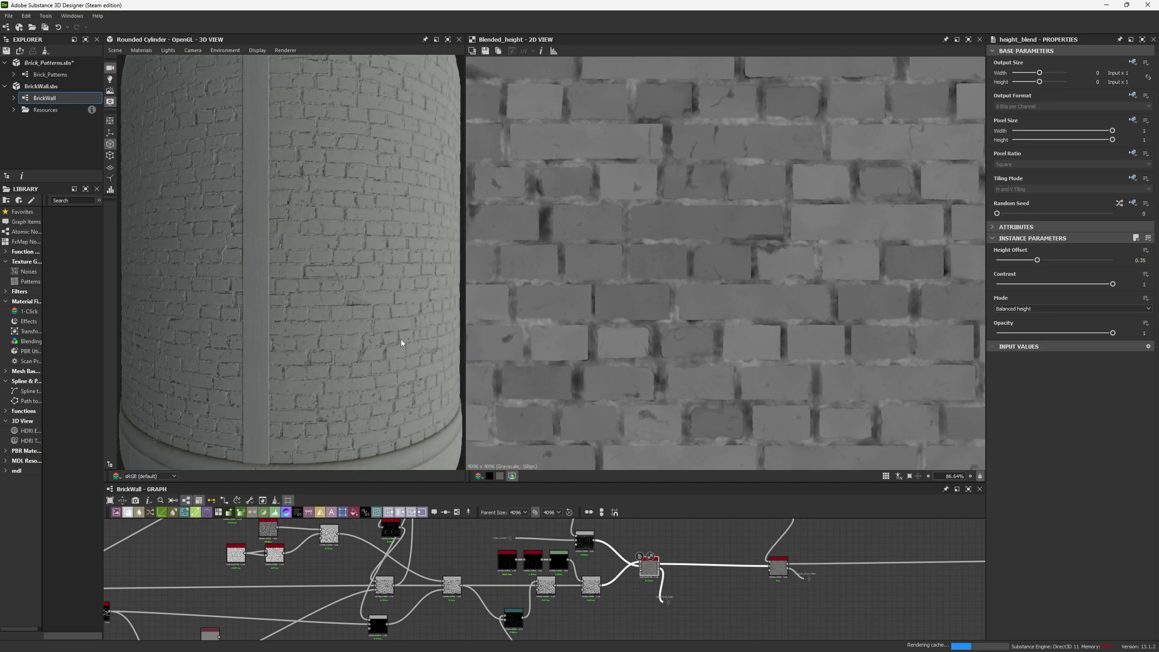
scroll(416, 387, "up", 8)
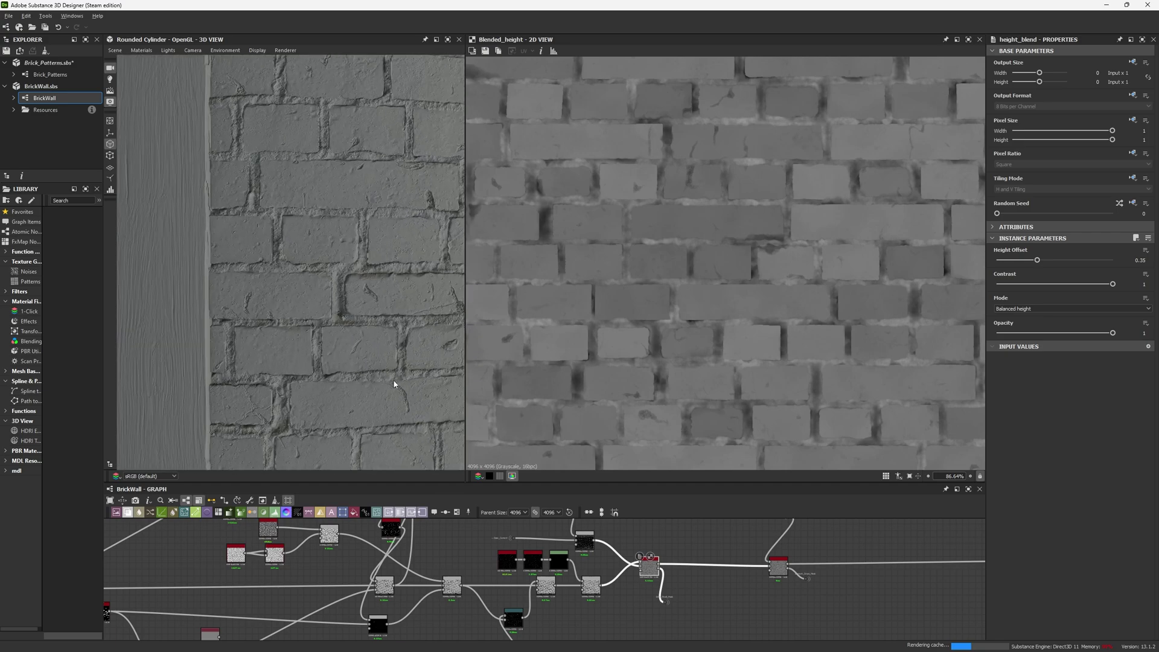
scroll(356, 396, "down", 8)
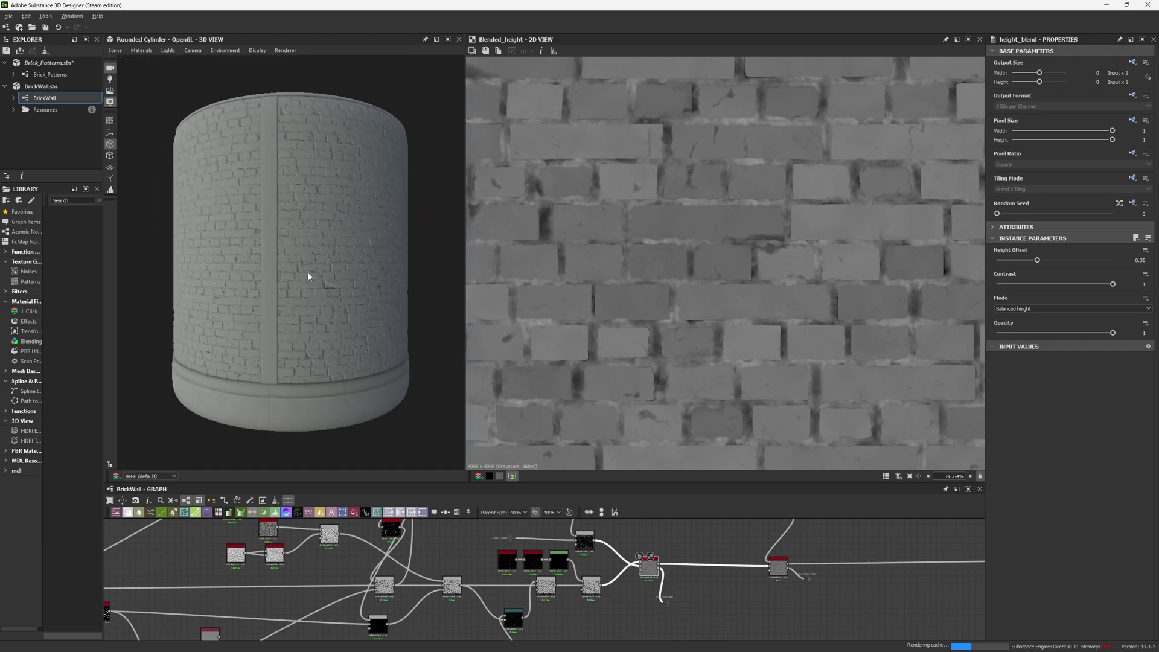
left_click_drag(291, 250, 317, 262)
scroll(316, 262, "up", 4)
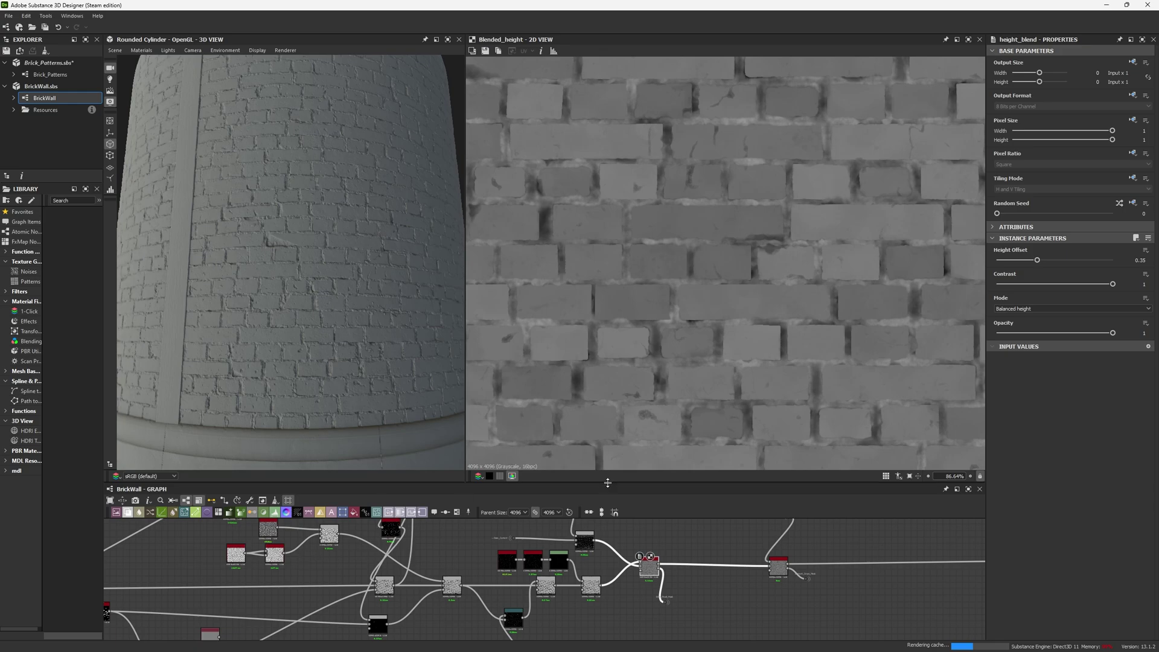
- Enlarge the graph area and survey the whole BrickWall node network
left_click_drag(603, 482, 604, 271)
scroll(292, 417, "down", 6)
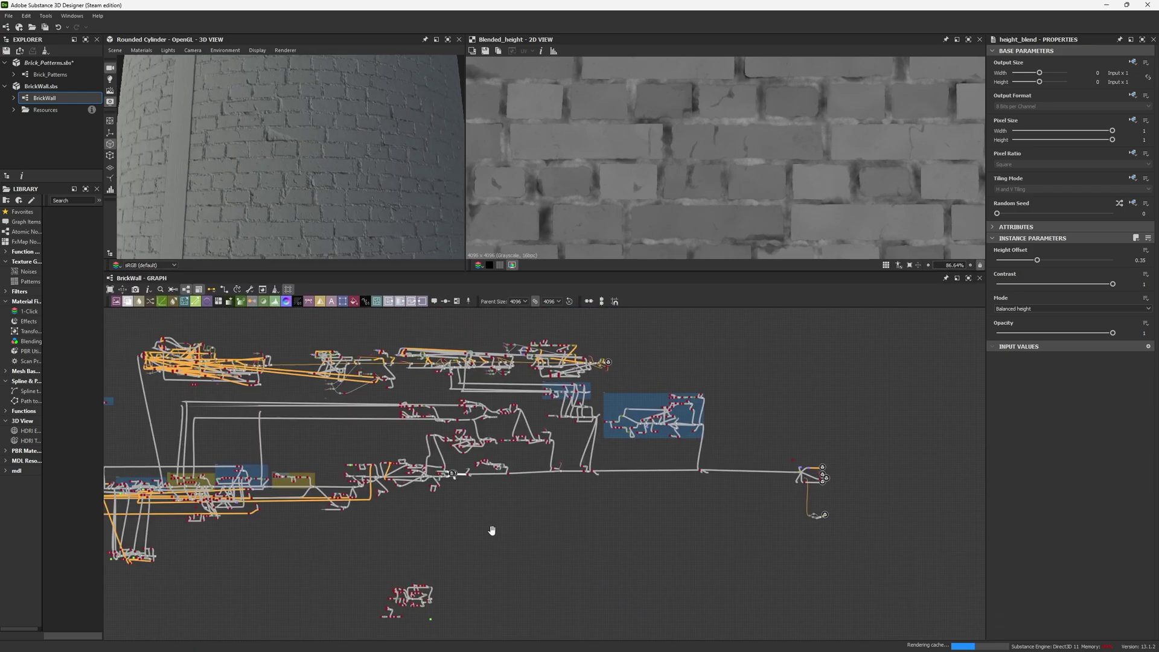
middle_click_drag(531, 544, 568, 499)
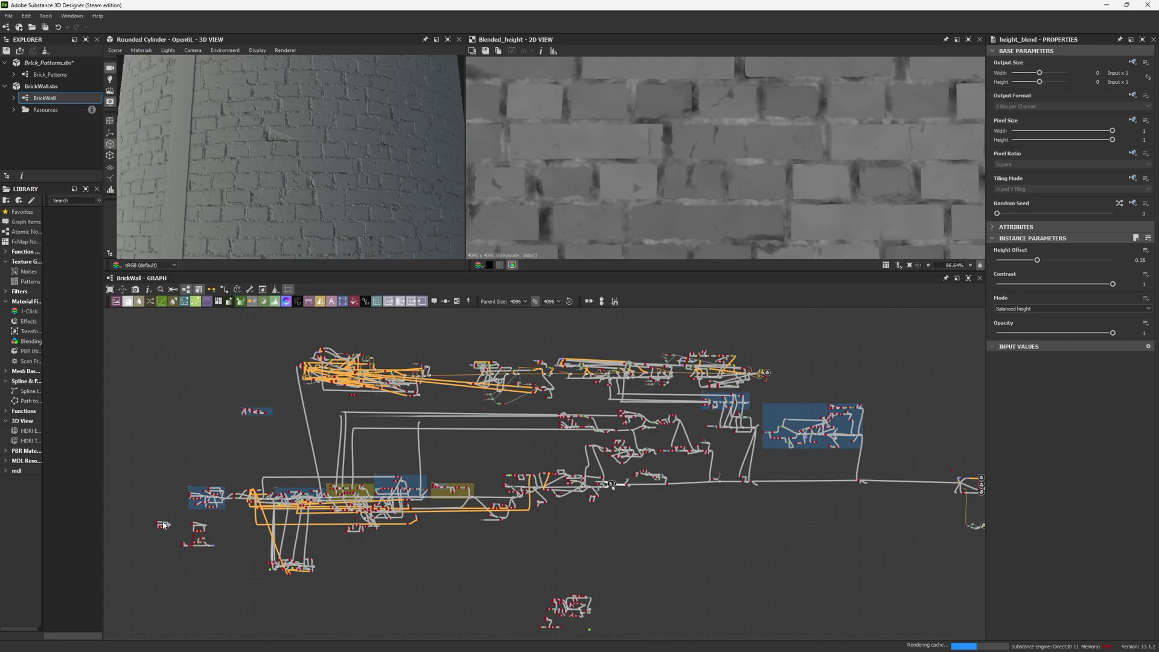
scroll(202, 501, "up", 2)
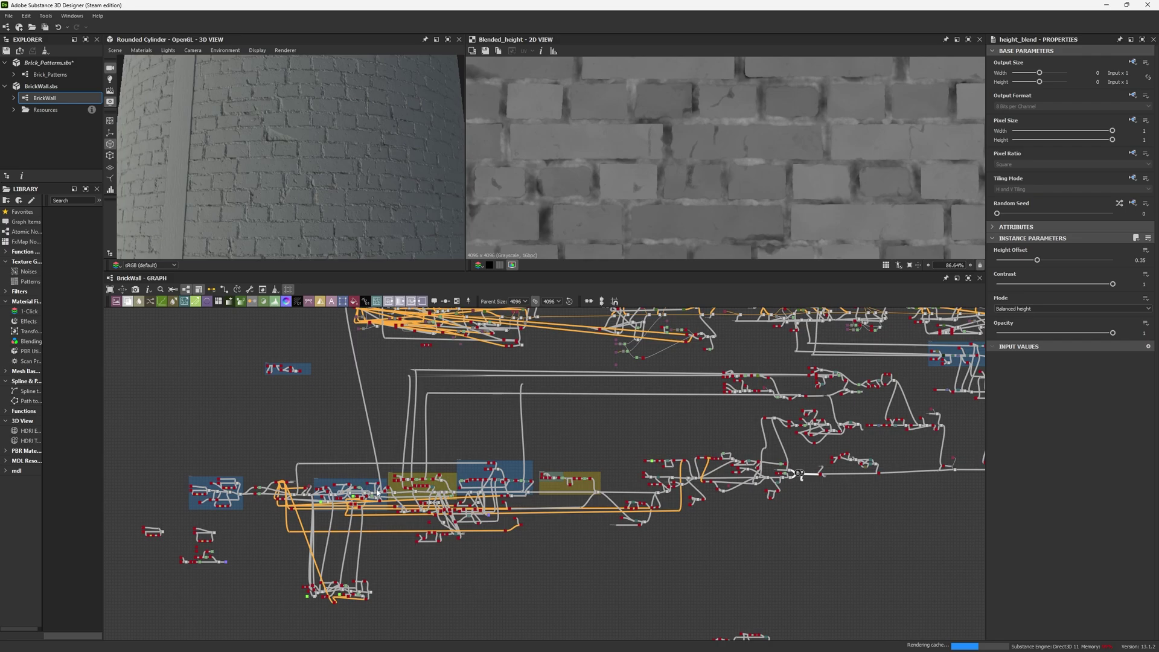
scroll(377, 492, "up", 1)
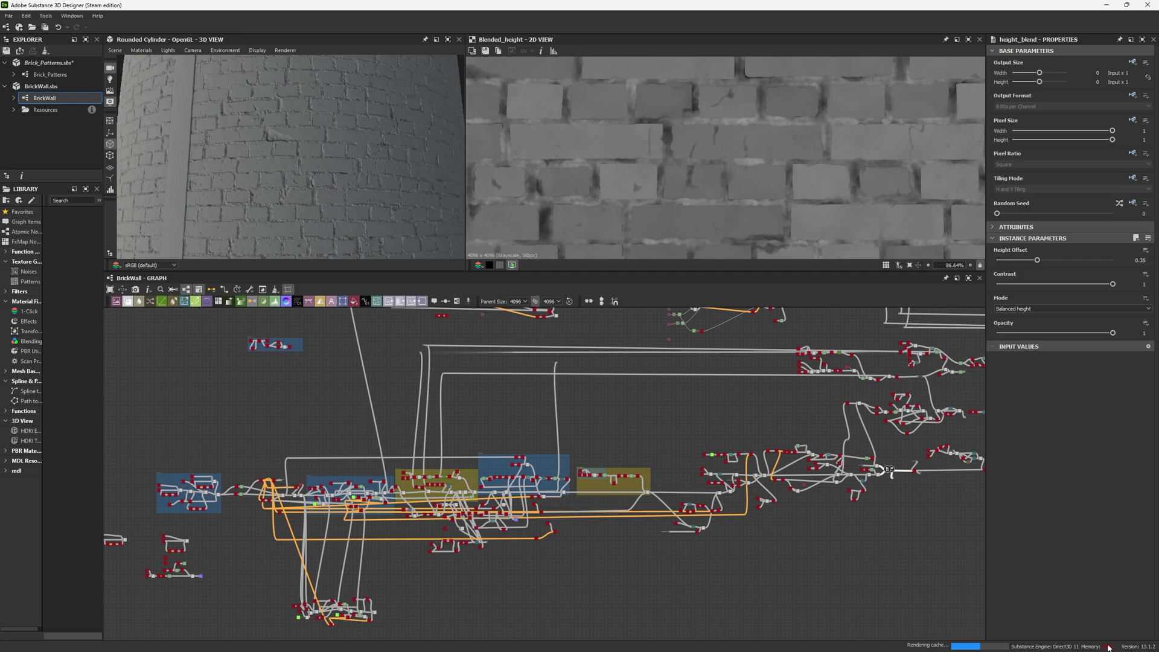
scroll(438, 516, "up", 6)
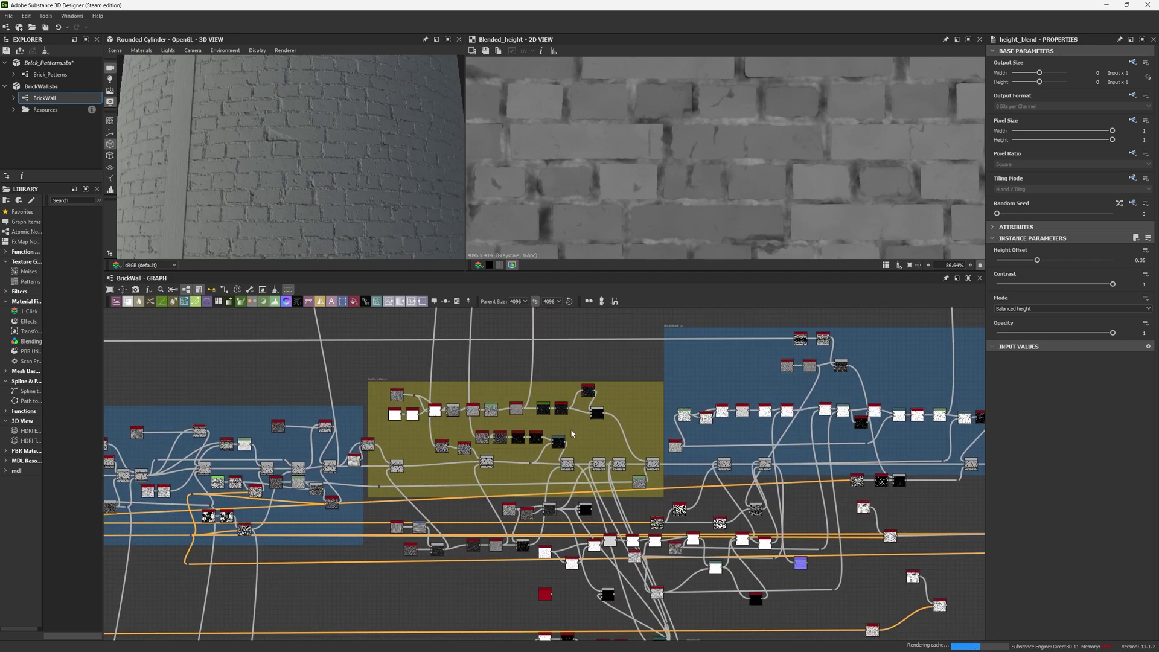
- Examine the blue edge wear frame that precedes the Surface Detail frame in the BrickWall graph
middle_click_drag(357, 377, 521, 382)
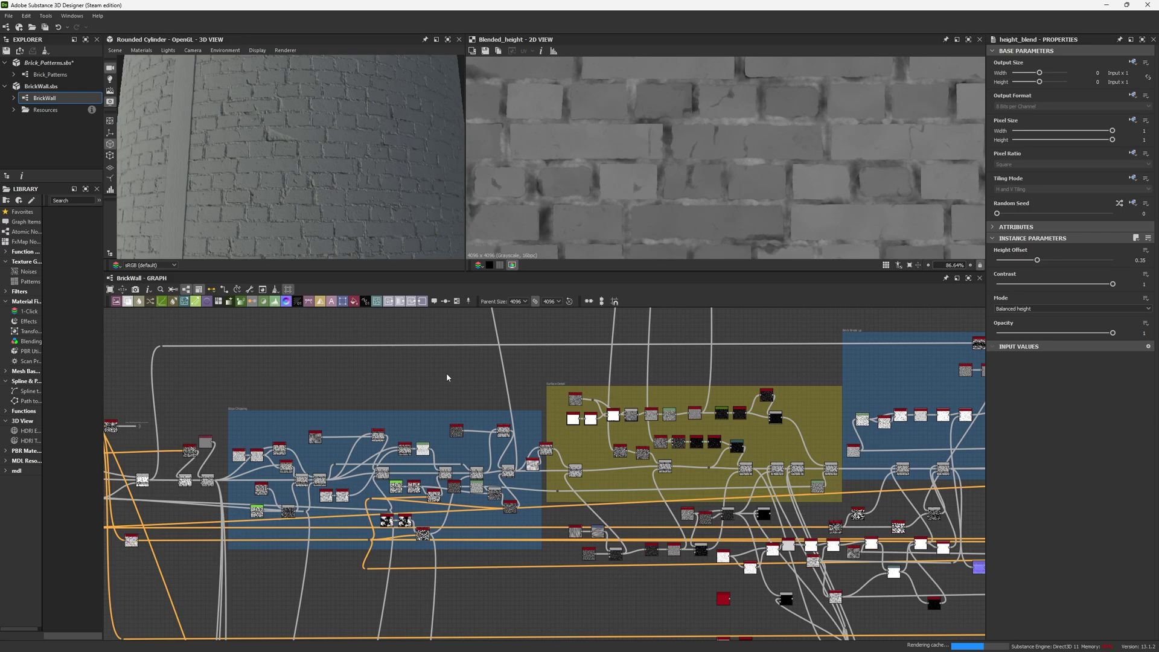
scroll(446, 378, "up", 1)
middle_click_drag(308, 383, 462, 347)
scroll(374, 443, "up", 1)
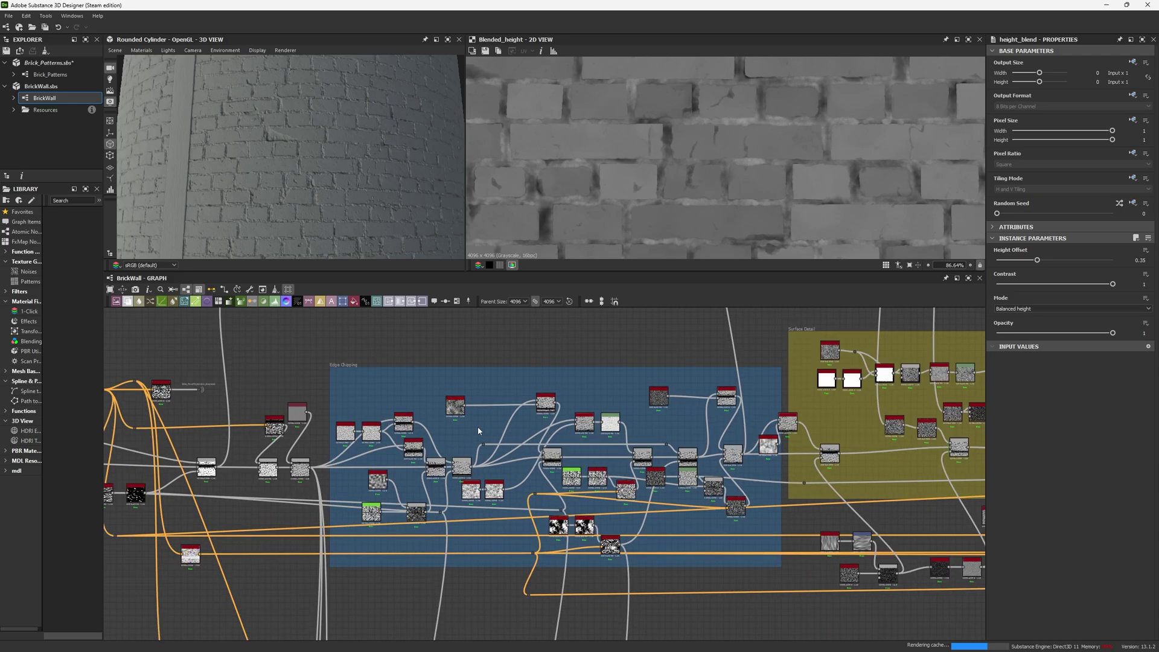
- Survey the chain of framed sections and examine the nodes in the Surface Detail frame
scroll(913, 434, "down", 6)
middle_click_drag(911, 435, 341, 477)
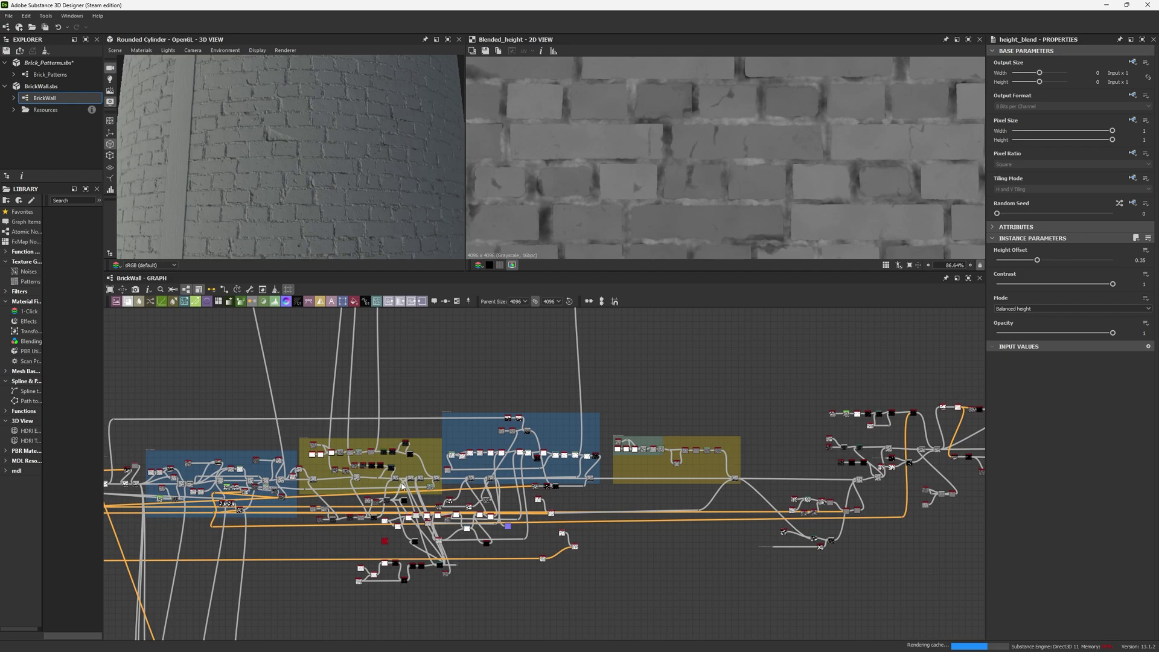
scroll(395, 468, "up", 7)
middle_click_drag(386, 463, 559, 483)
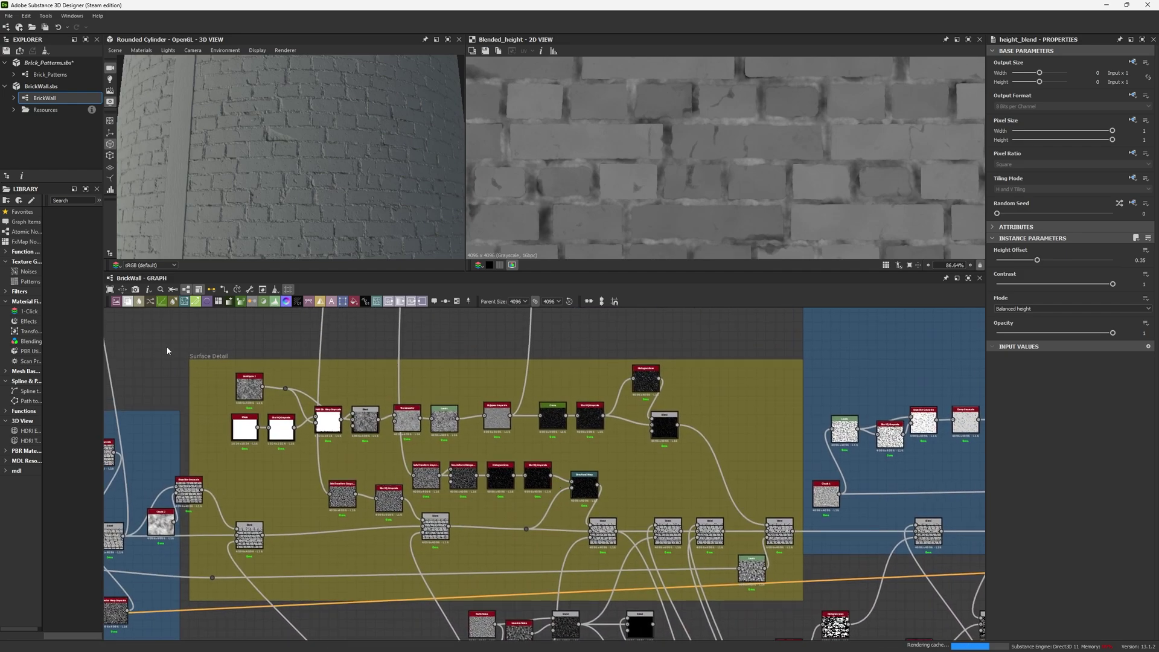
- Select the Brick Break up frame and preview the Invert Grayscale mask at the end of its chain
left_click(199, 354)
middle_click_drag(500, 386, 1, 456)
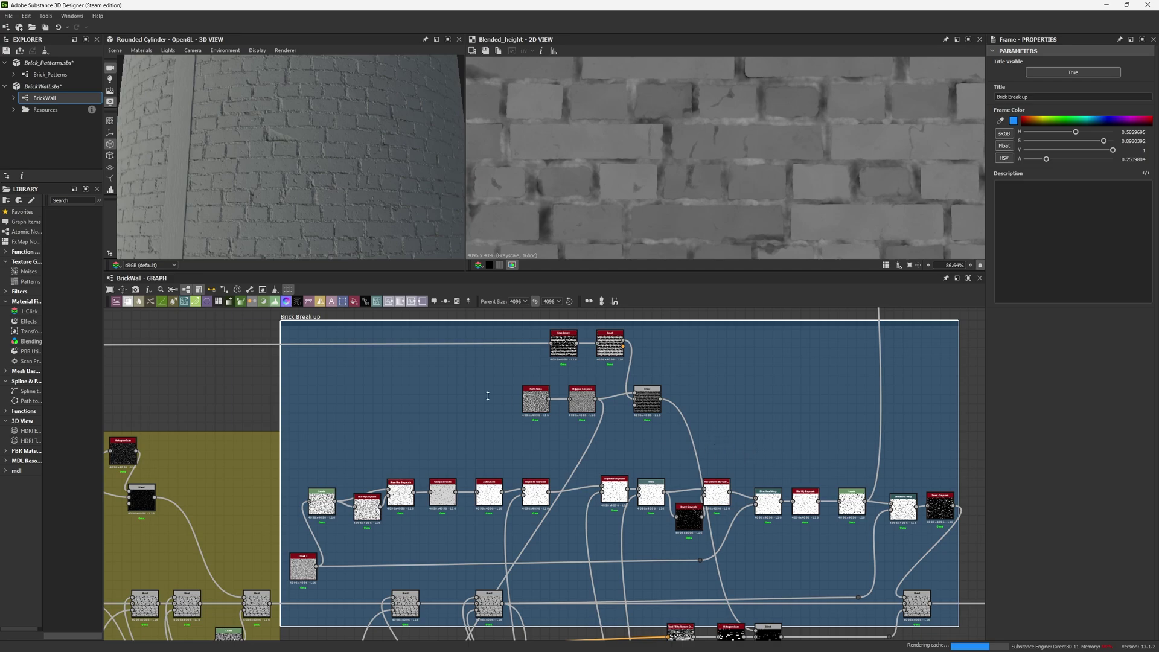
middle_click_drag(906, 525, 631, 465)
double_click(668, 447)
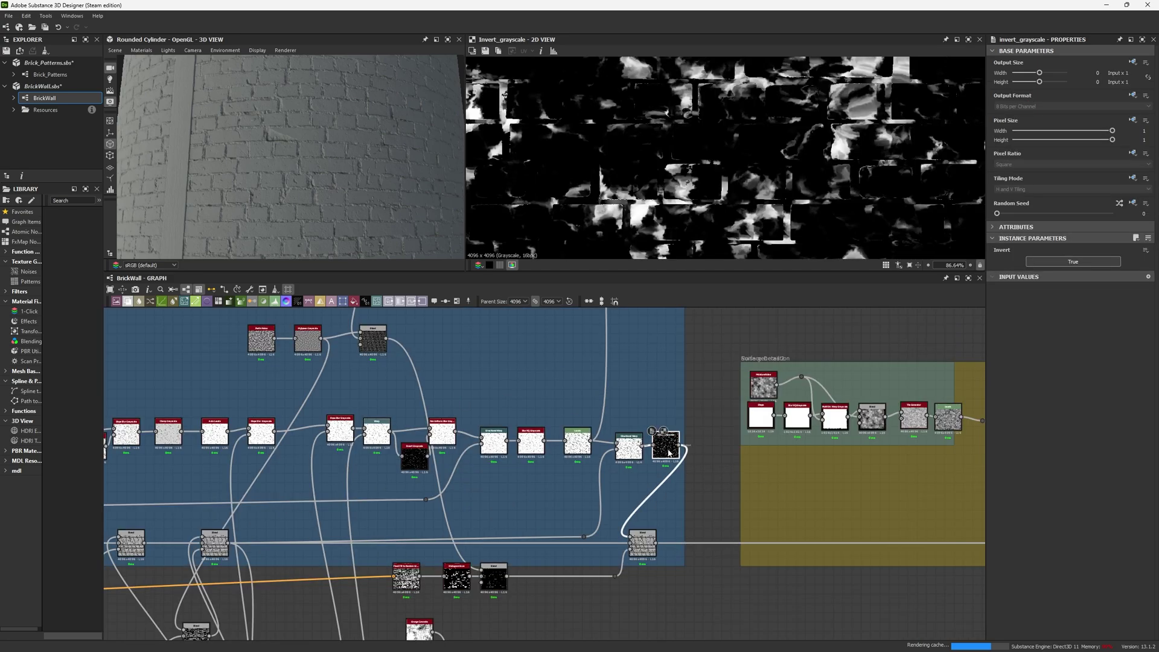
- Preview the Multiply Blend at the end of the second surface detail frame, after Brick Break up
middle_click_drag(698, 367, 395, 403)
scroll(435, 395, "up", 10)
scroll(474, 404, "down", 10)
middle_click_drag(630, 449, 203, 411)
scroll(522, 551, "up", 4)
double_click(589, 548)
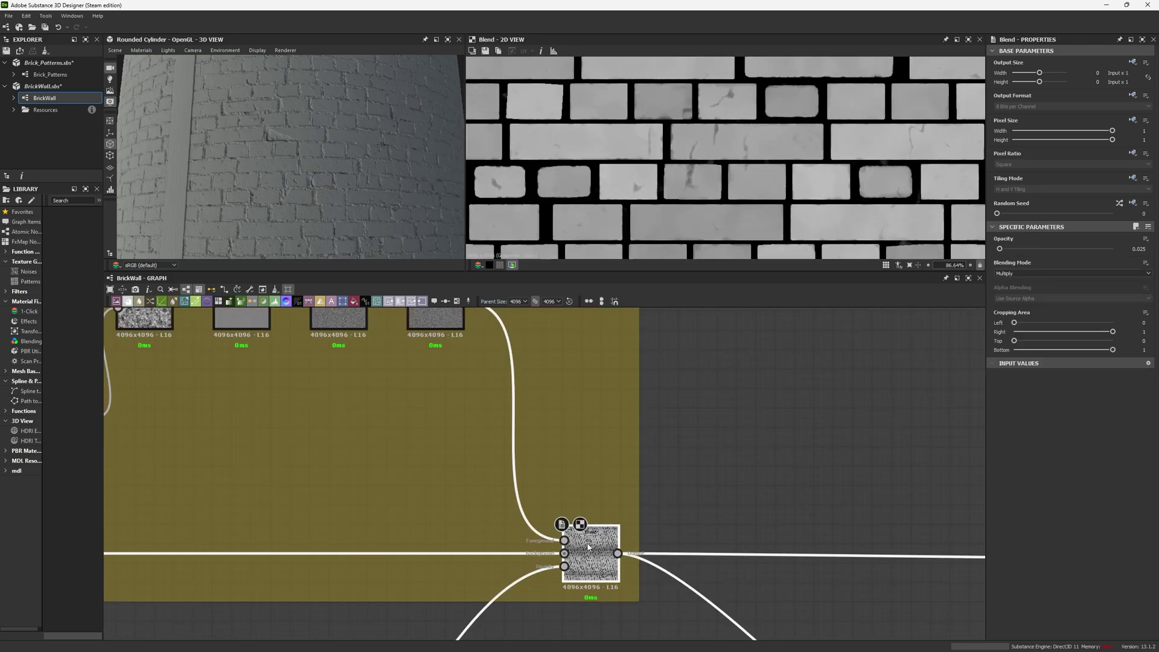
- Inspect the cylinder's bricks under rotated lighting and look over the nodes that follow the Multiply Blend
scroll(335, 241, "up", 4)
right_click_drag(336, 240, 380, 218, "ctrl+shift")
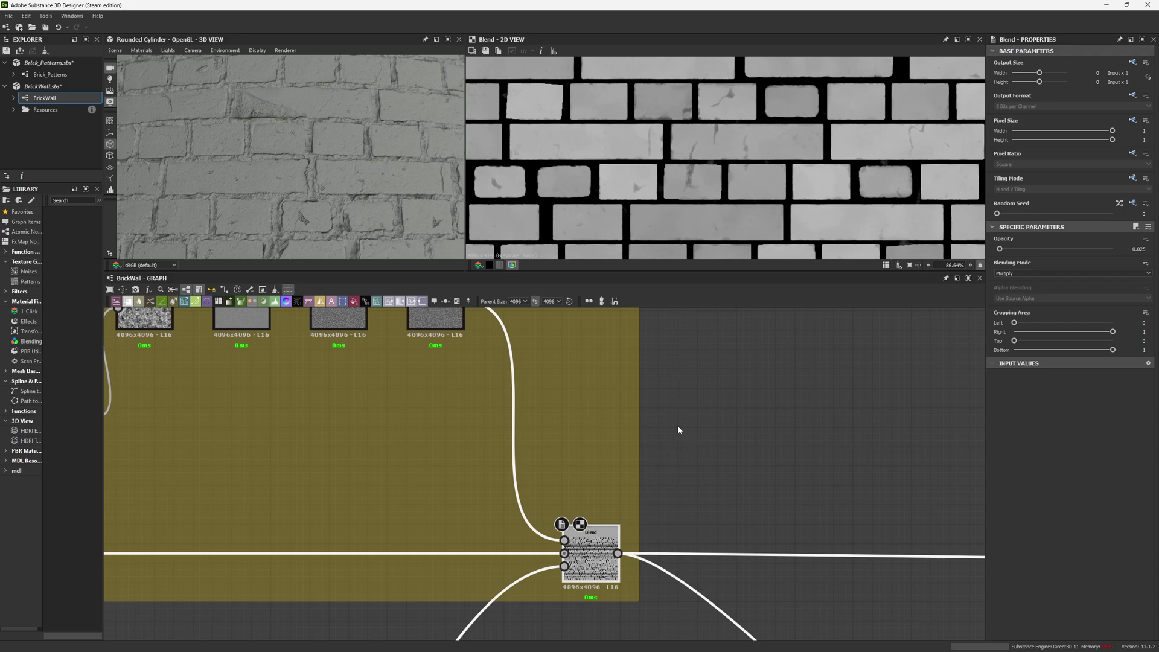
scroll(678, 430, "down", 5)
middle_click_drag(679, 429, 282, 422)
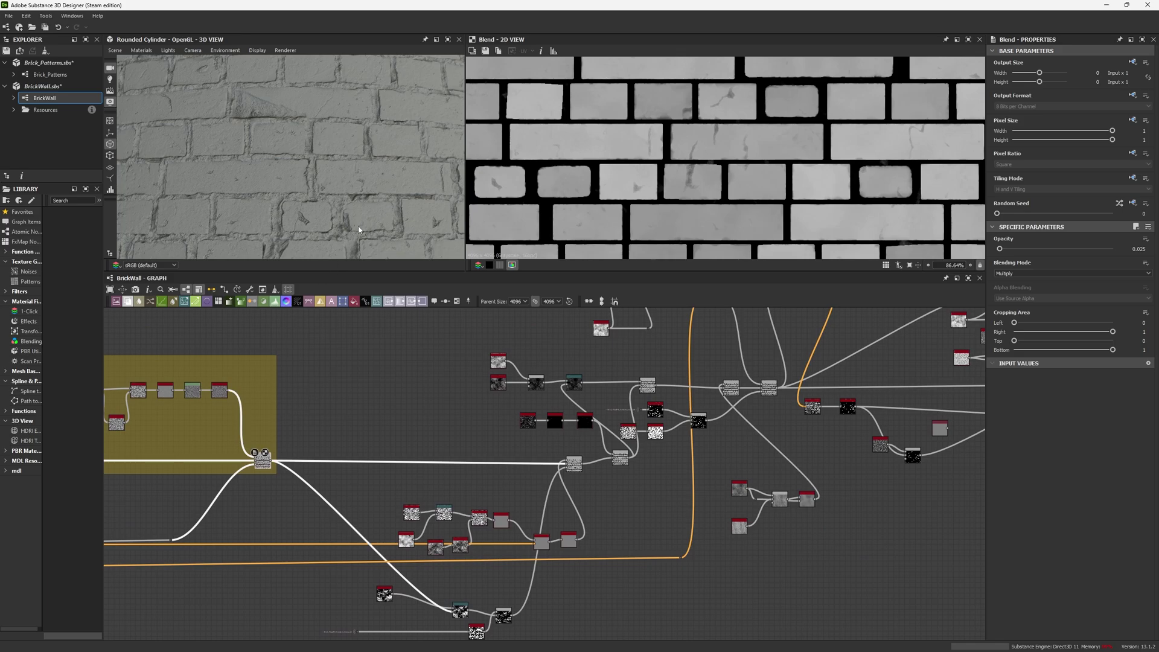
- Maximize the 3D view and inspect the bricks near the base of the cylinder up close
left_click(448, 39)
scroll(644, 447, "down", 10)
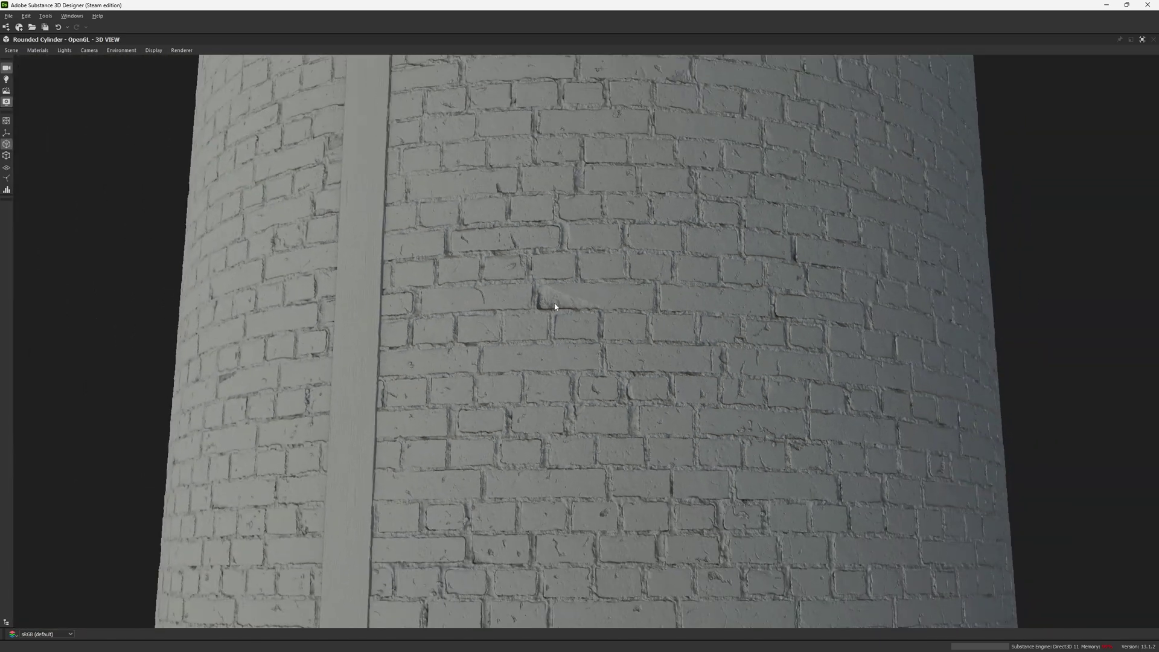
left_click_drag(593, 342, 596, 349)
middle_click_drag(595, 349, 599, 323)
right_click_drag(598, 322, 647, 436)
middle_click_drag(606, 318, 611, 343)
right_click_drag(611, 346, 670, 408)
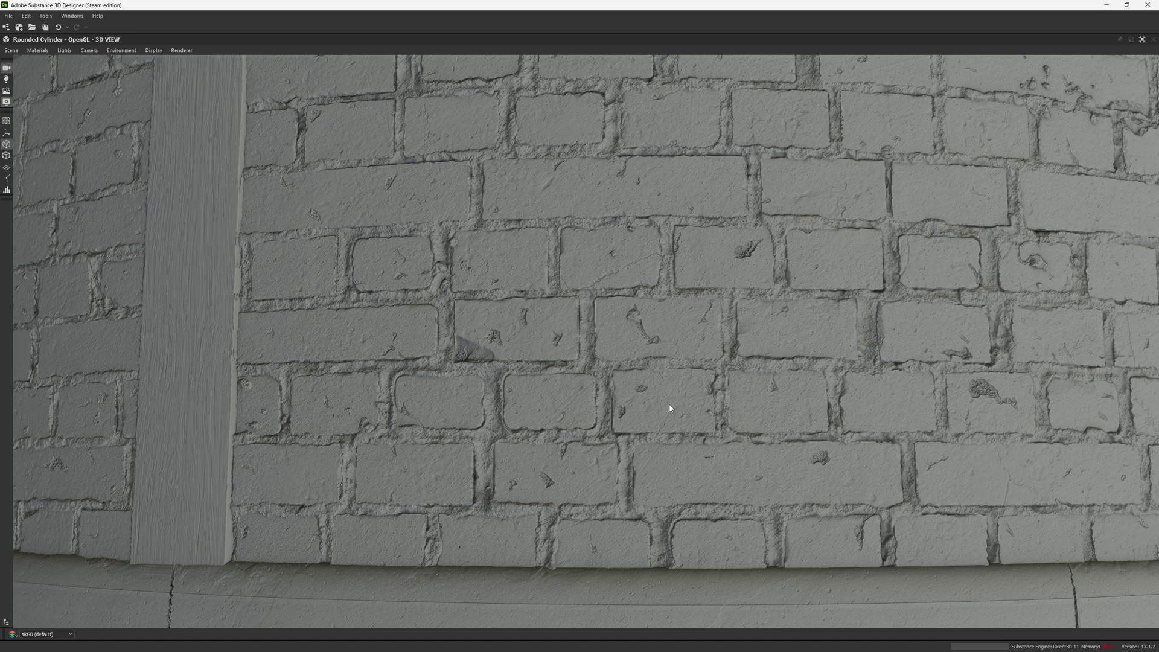
- Examine the brick edges, chips and mortar across different parts of the wall, changing the lighting direction for relief
right_click_drag(670, 409, 654, 346)
middle_click_drag(654, 346, 648, 359)
right_click_drag(648, 360, 665, 415)
middle_click_drag(665, 259, 643, 389)
right_click_drag(643, 389, 593, 231)
middle_click_drag(632, 412, 659, 199)
right_click_drag(649, 363, 640, 492)
middle_click_drag(650, 253, 611, 420)
left_click_drag(612, 425, 610, 433)
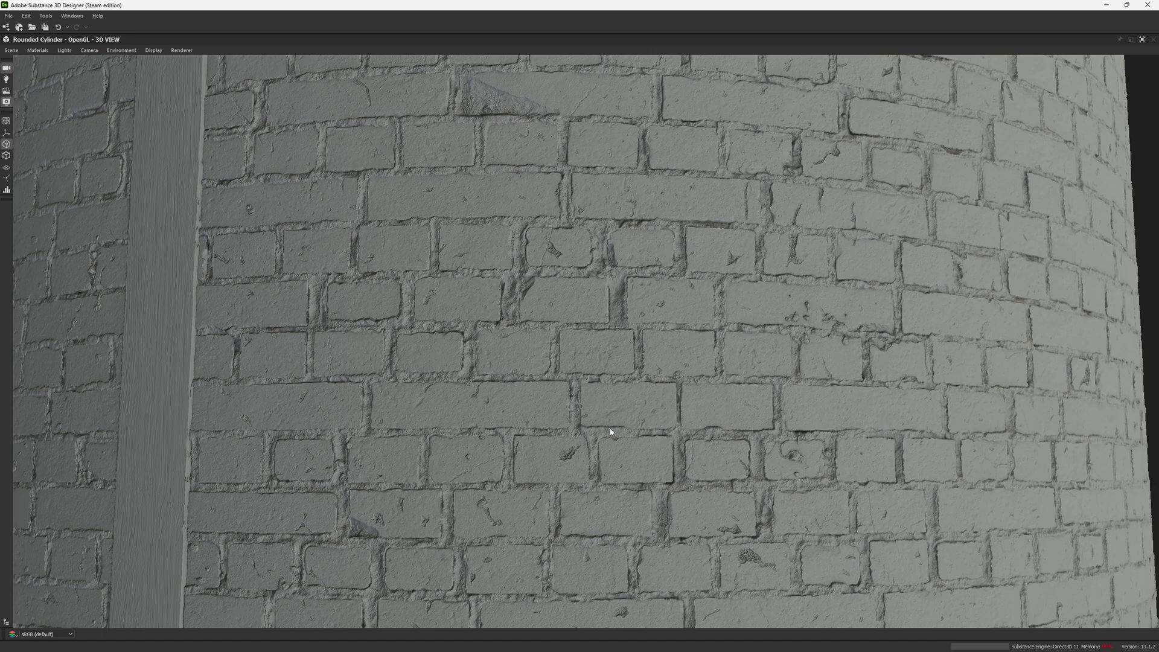
right_click_drag(590, 426, 624, 505)
middle_click_drag(624, 505, 592, 500)
mouse_move(593, 499)
right_mouse_down("ctrl+shift")
mouse_move(616, 510)
mouse_move(583, 501)
right_mouse_up("ctrl+shift")
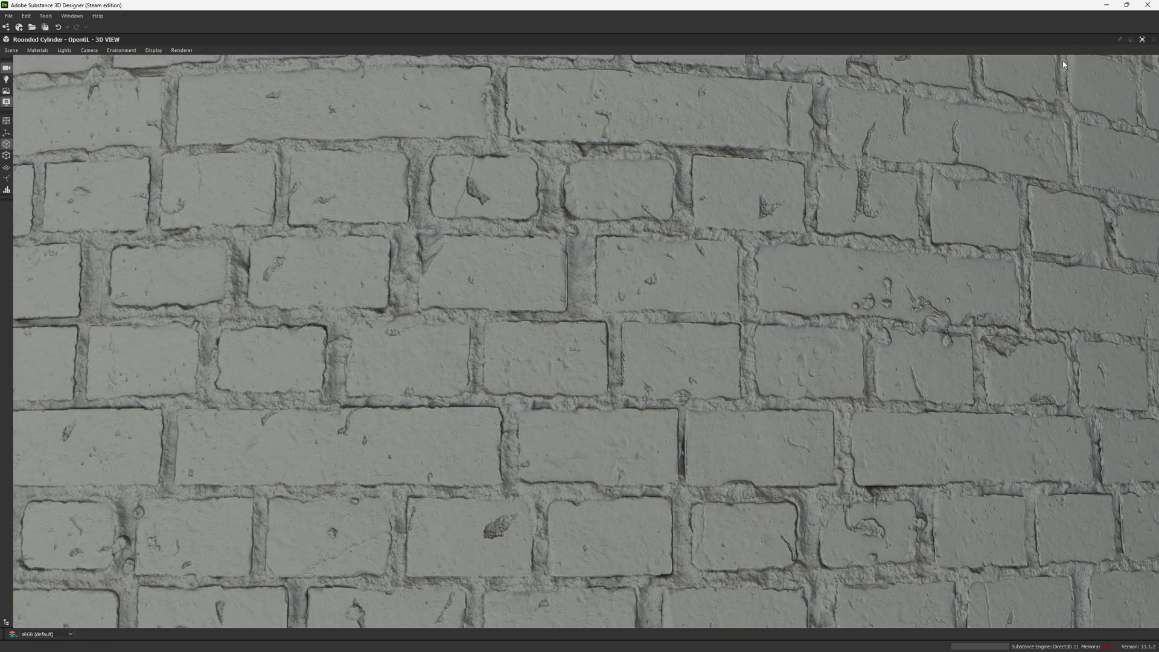
- Restore the normal layout and preview the Cement_Out dot node fed by the Non Uniform Blur Grayscale
left_click(1141, 41)
scroll(523, 424, "down", 6)
middle_click_drag(583, 374, 487, 415)
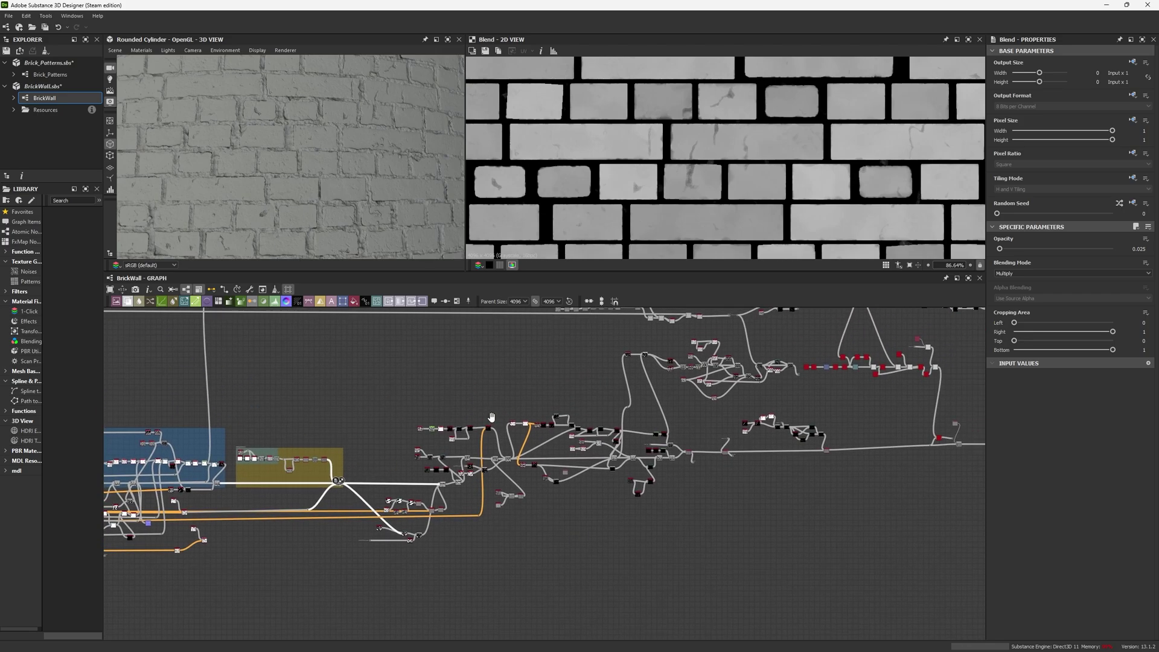
middle_click_drag(683, 325, 577, 378)
scroll(716, 371, "up", 5)
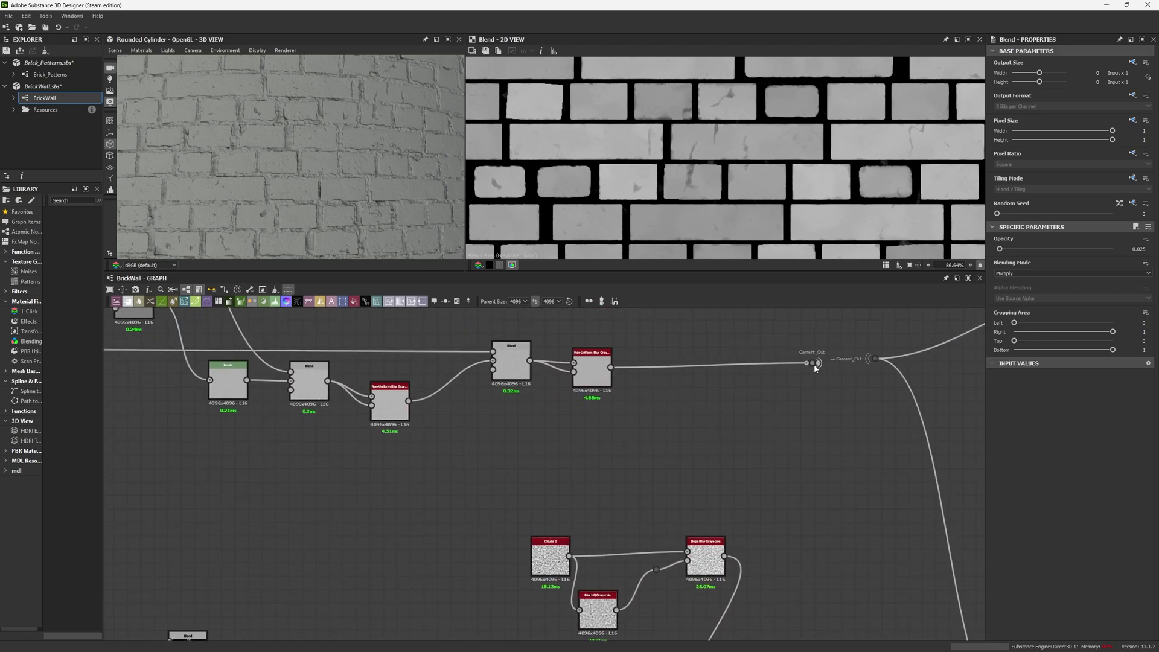
double_click(813, 363)
scroll(678, 479, "down", 4)
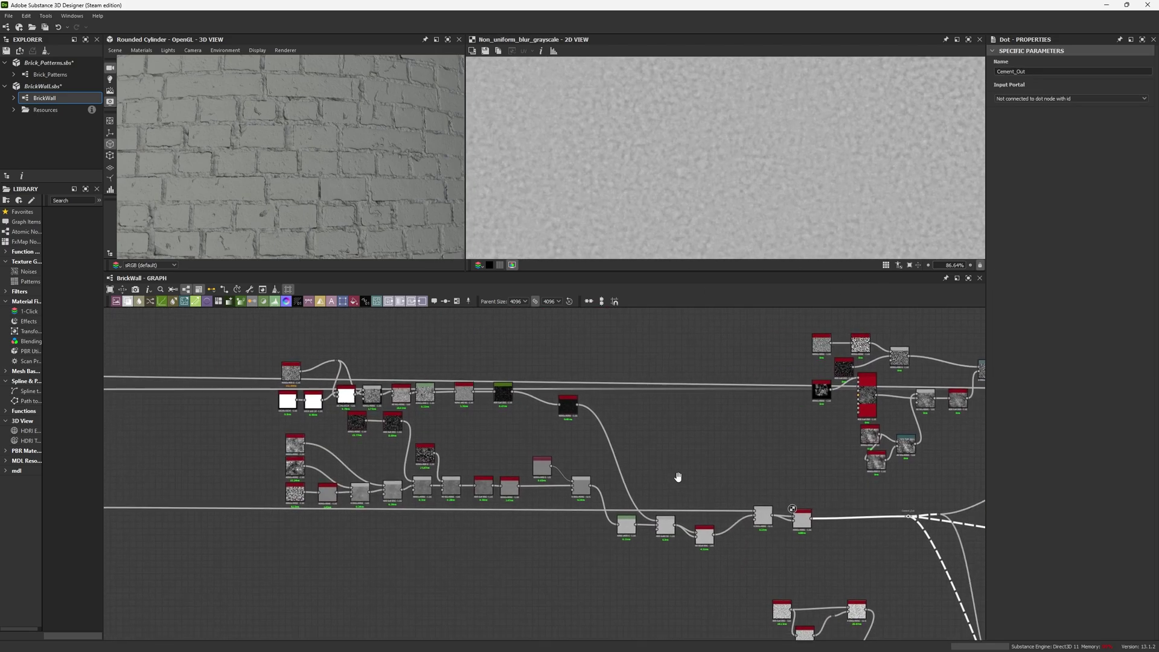
- Look through the cement nodes and preview the Copy Blend at the end of the mortar mask chain
scroll(309, 505, "up", 4)
double_click(248, 473)
scroll(259, 479, "down", 4)
middle_click_drag(447, 498, 334, 499)
middle_click_drag(618, 548, 541, 409)
middle_click_drag(776, 566, 702, 476)
double_click(802, 443)
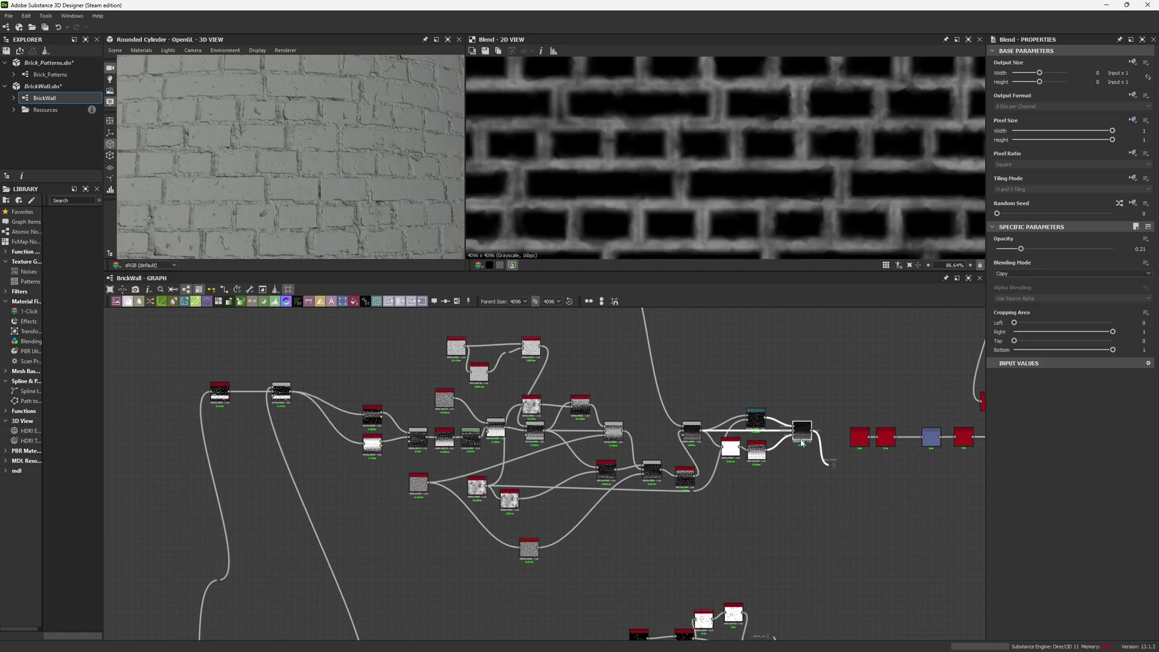
middle_click_drag(246, 470, 407, 448)
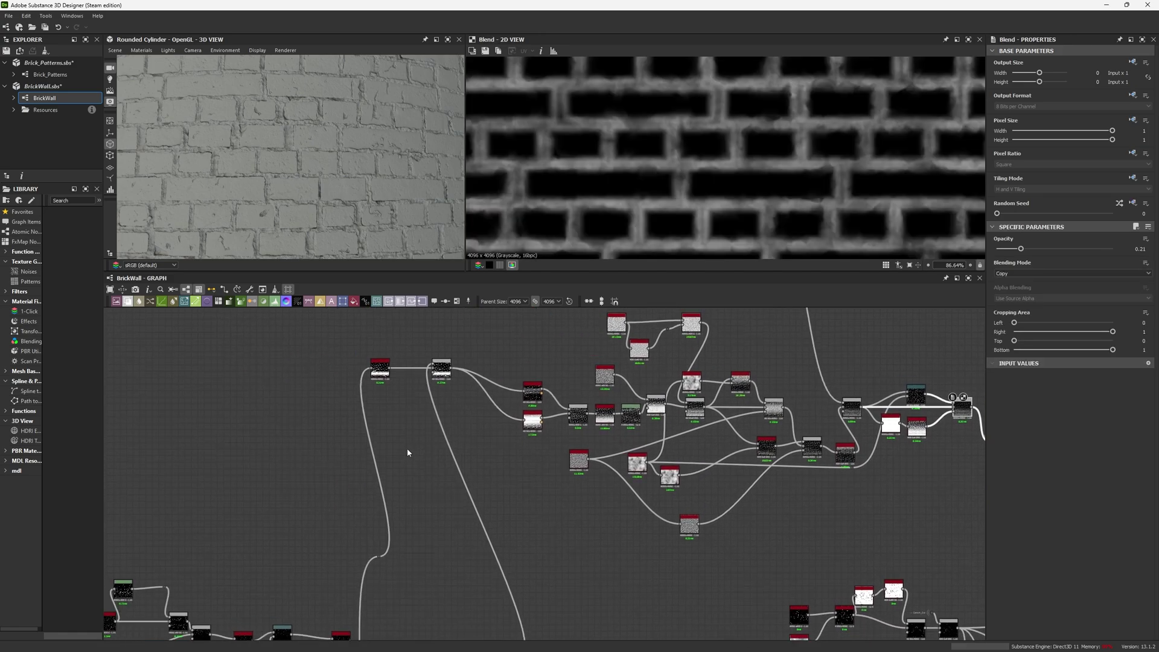
- Preview the Threshold mask that starts the cement chain and select the group of mask and grunge nodes following it
double_click(384, 374)
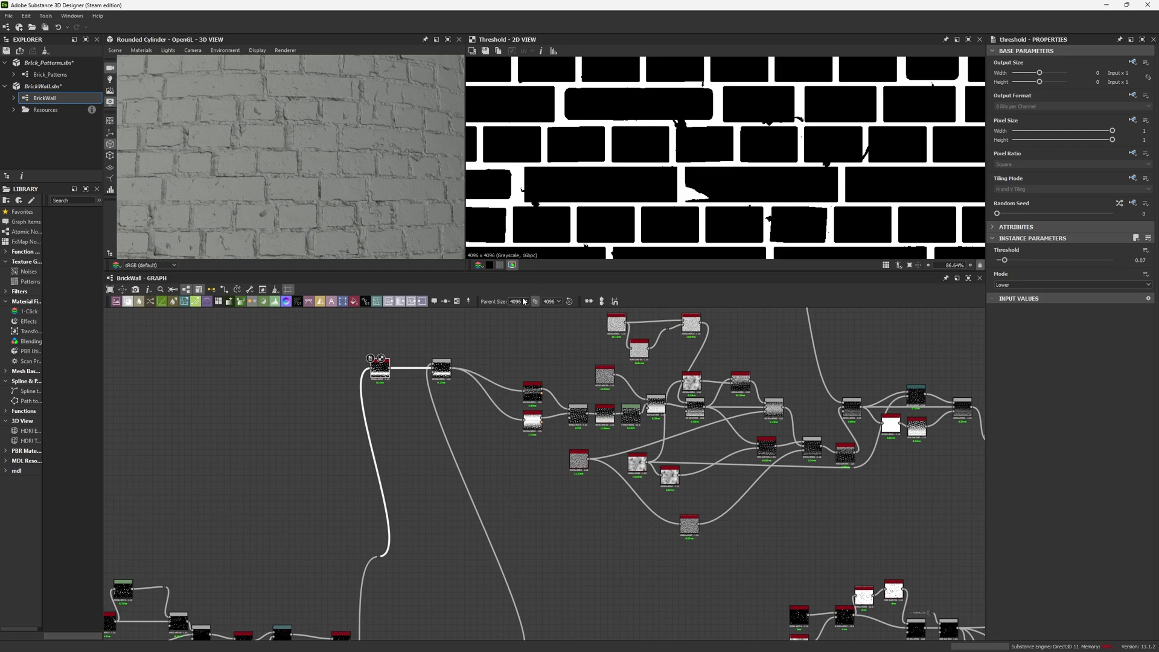
middle_click_drag(509, 330, 401, 383)
left_click_drag(408, 356, 708, 566)
middle_click_drag(742, 474, 530, 477)
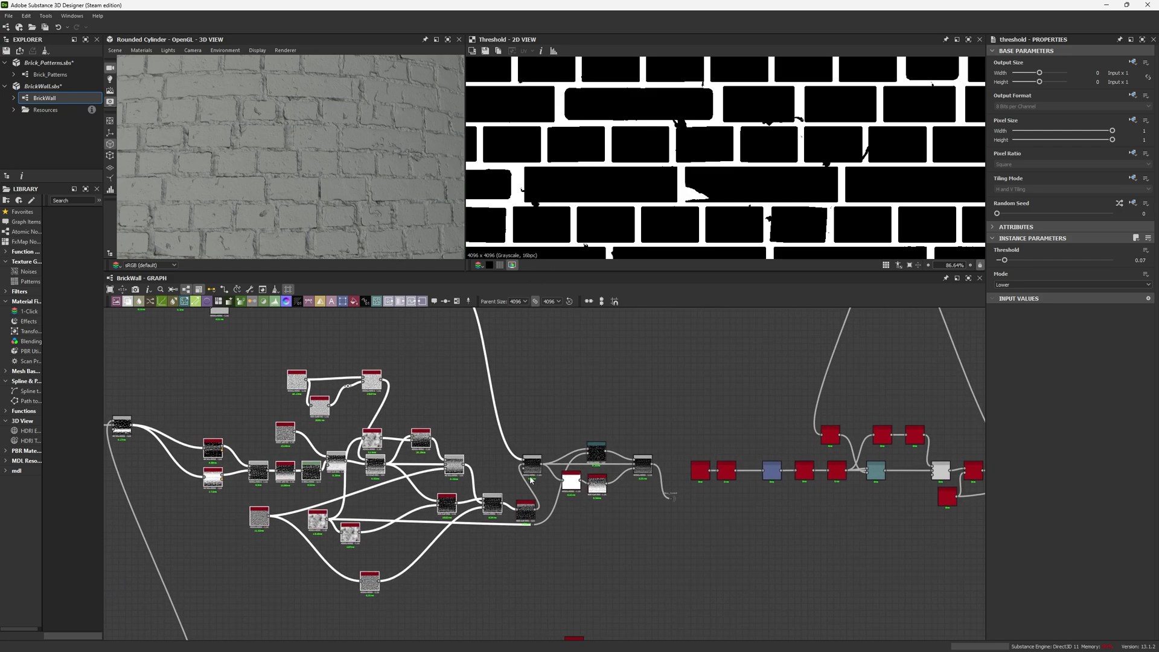
- Preview the last Blend of the cement chain and select the Base_Cement dot node it feeds
scroll(532, 481, "up", 3)
left_click(529, 462)
scroll(646, 168, "up", 5)
middle_click_drag(649, 382, 447, 358)
left_click(523, 433)
scroll(620, 192, "down", 5)
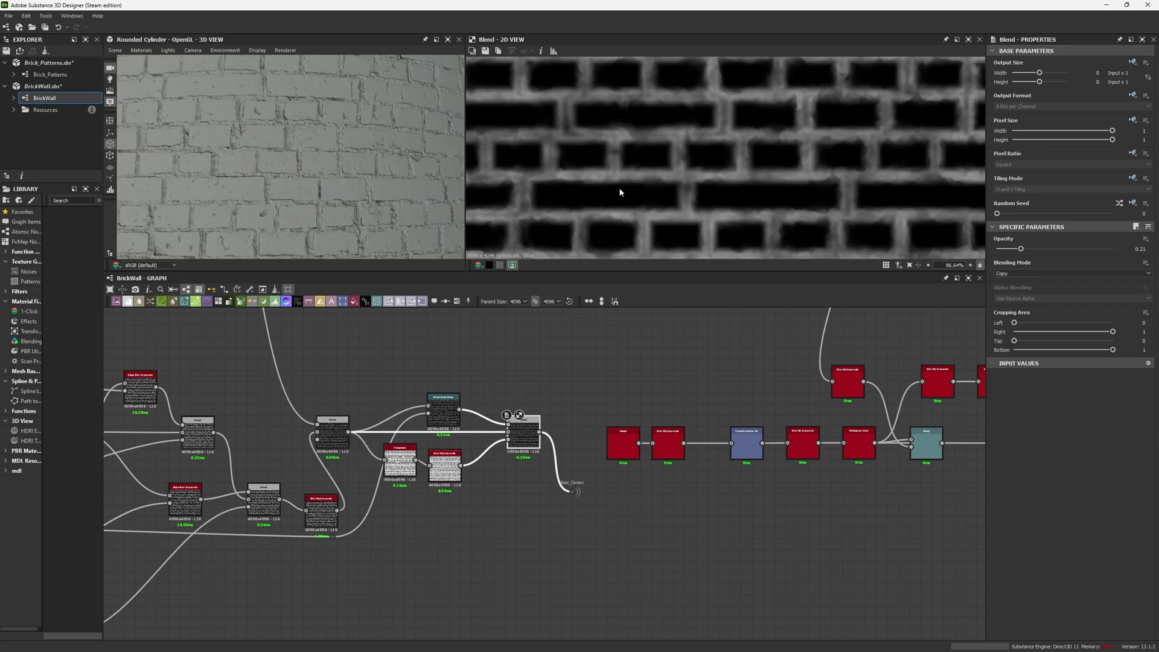
scroll(620, 192, "down", 2)
left_click(576, 493)
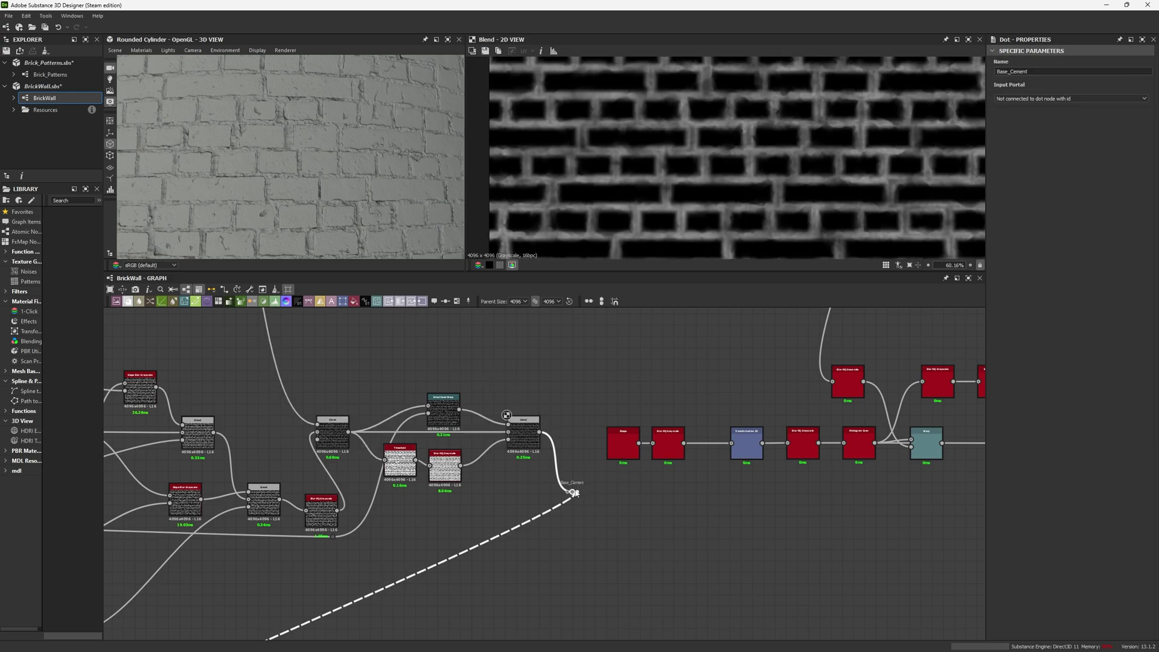
- Follow the cement link to the Height Blend node feeding the Brick_Finalt_Mask dot and preview its blended height
scroll(472, 561, "down", 4)
middle_click_drag(472, 560, 312, 364)
scroll(457, 496, "up", 8)
left_click(594, 447)
scroll(636, 184, "up", 3)
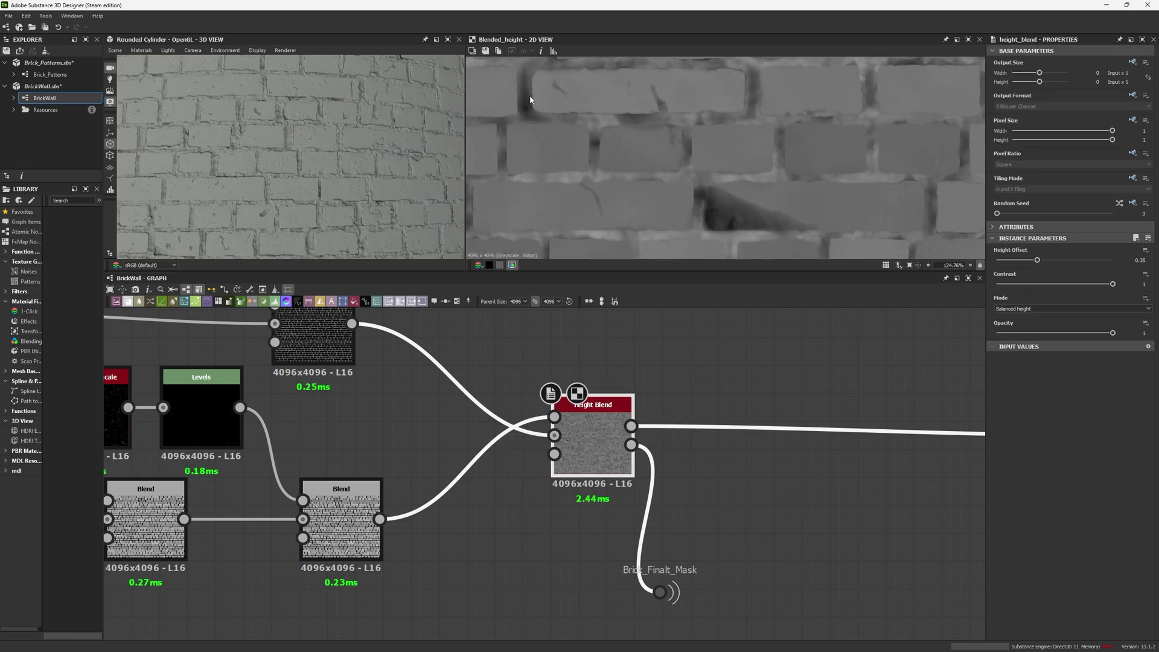
- Inspect the bricks and cement joints up close in the 3D view, rotating the lighting to bring out the relief
right_click_drag(385, 140, 267, 11)
right_click_drag(321, 96, 347, 221)
scroll(346, 136, "up", 5)
middle_click_drag(401, 194, 400, 183)
right_click_drag(400, 184, 353, 174, "ctrl+shift")
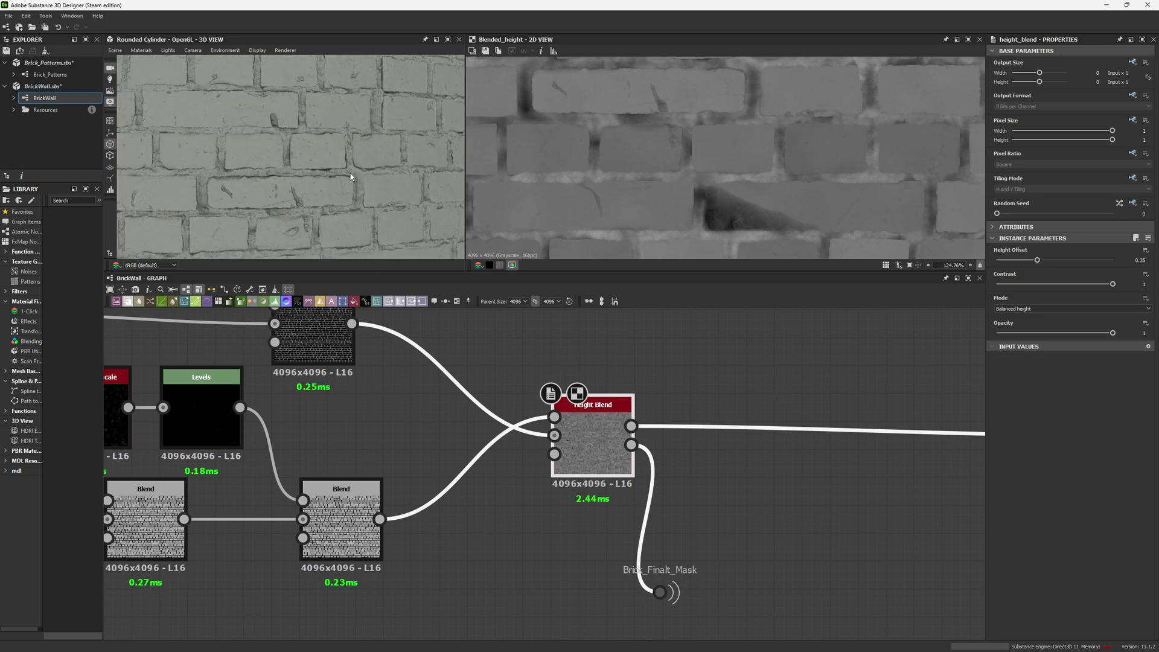
scroll(342, 179, "up", 3)
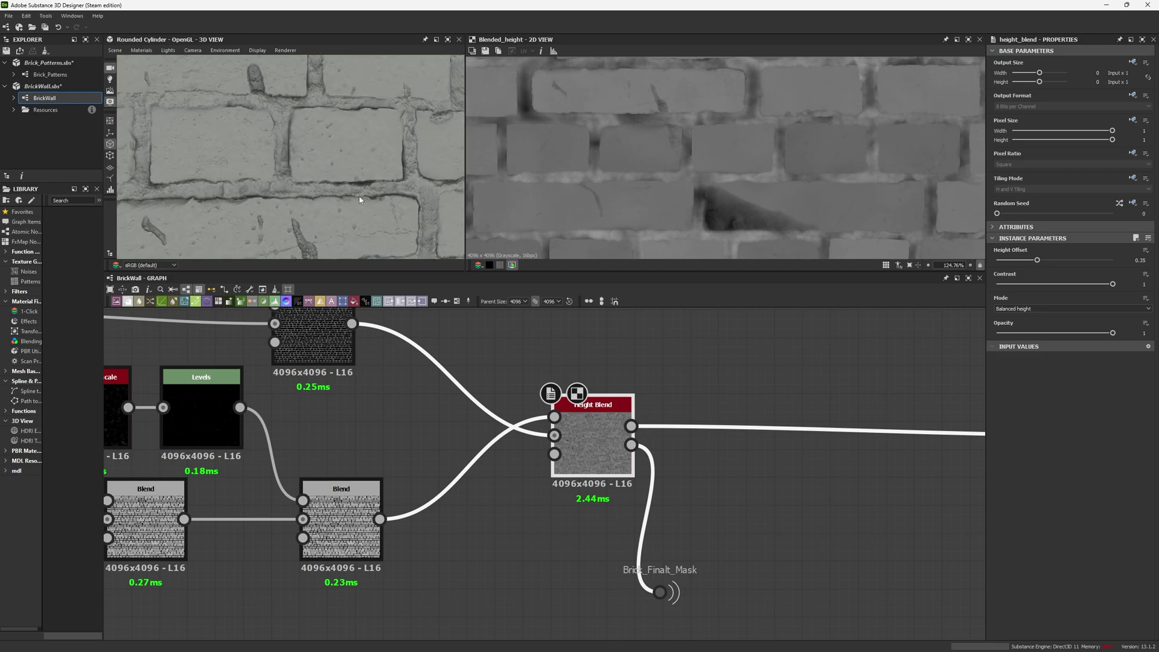
right_click_drag(365, 200, 385, 208, "ctrl+shift")
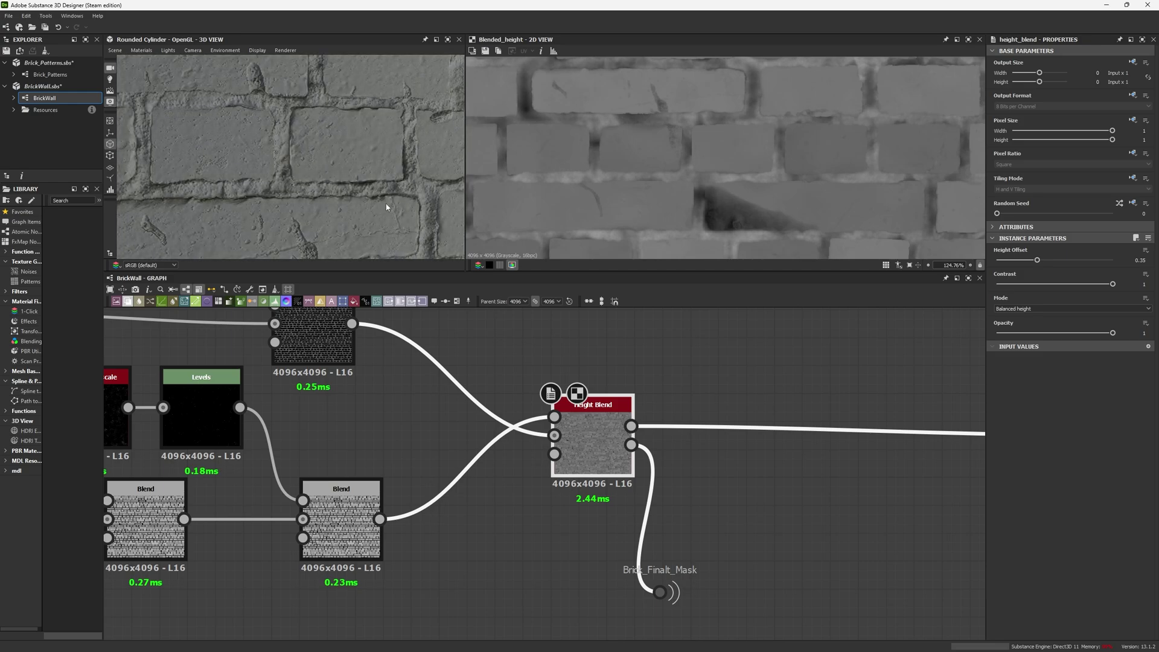